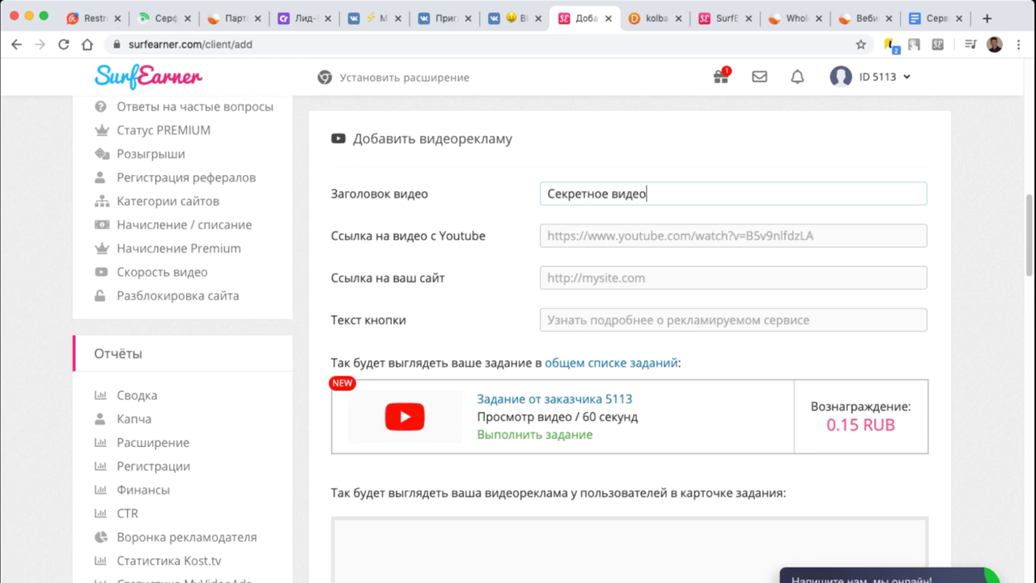
{"action": "type", "text": "https://youtu.be/iPDrJJwP-s0"}
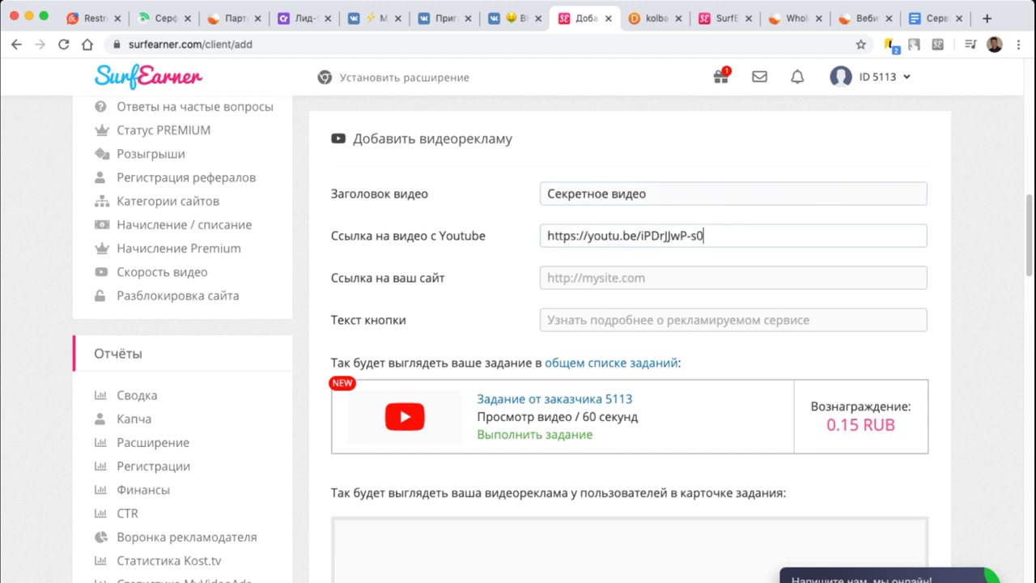
{"action": "scroll", "coordinate": [518, 324], "scroll_direction": "down", "scroll_amount": 2}
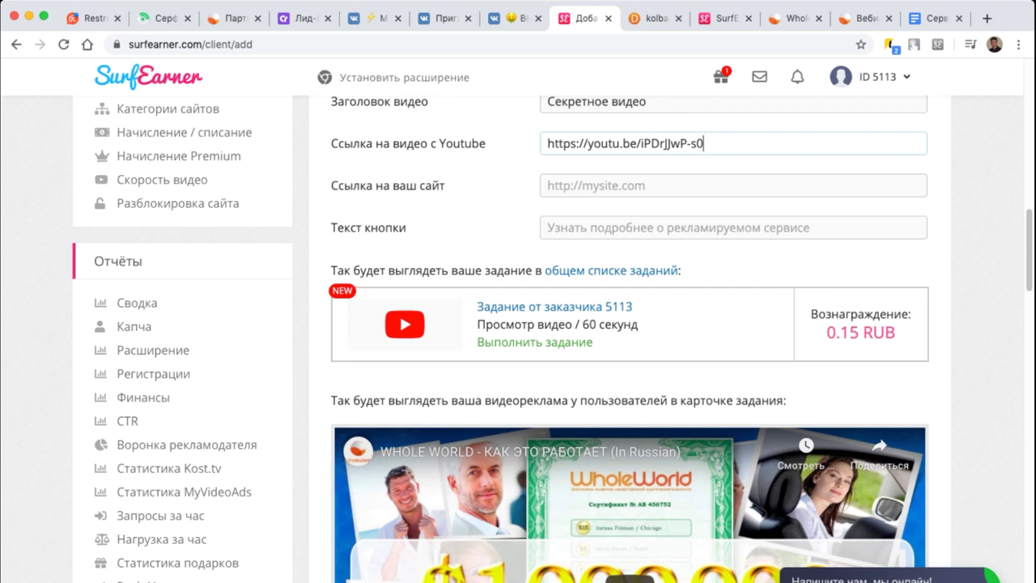
{"action": "left_click", "coordinate": [566, 185]}
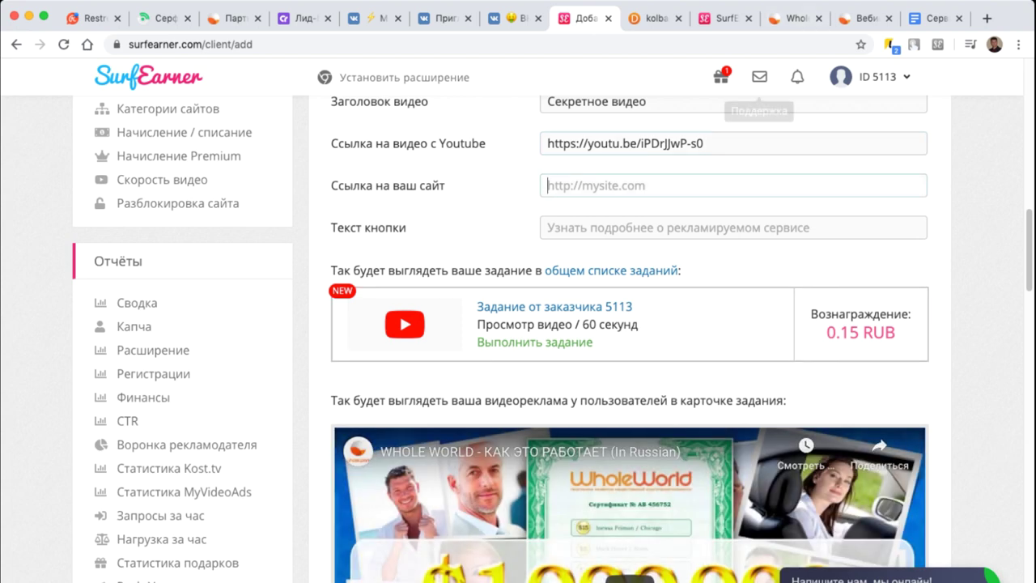
{"action": "scroll", "coordinate": [567, 315], "scroll_direction": "down", "scroll_amount": 1}
{"action": "scroll", "coordinate": [624, 240], "scroll_direction": "down", "scroll_amount": 4}
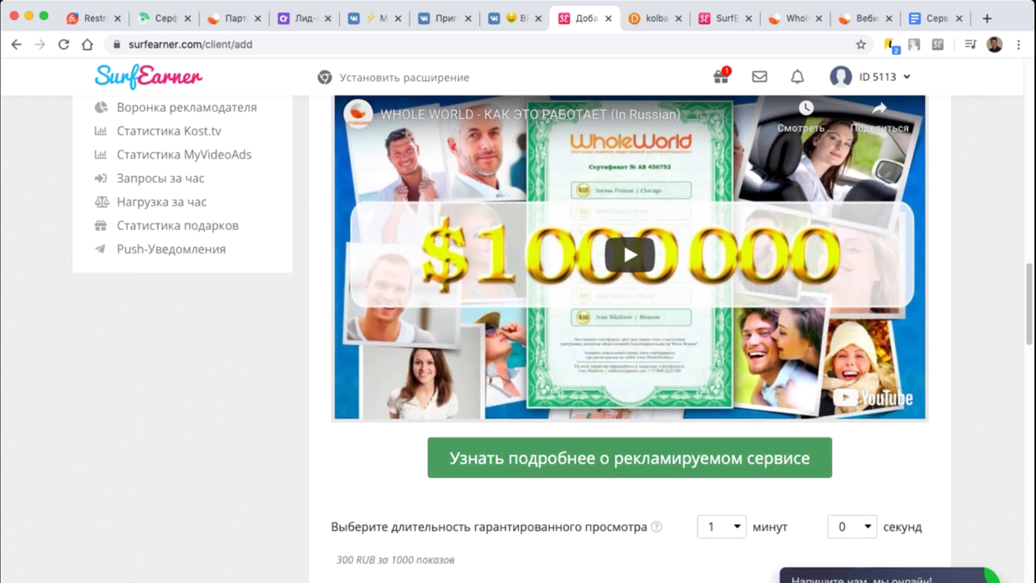
{"action": "scroll", "coordinate": [623, 240], "scroll_direction": "up", "scroll_amount": 5}
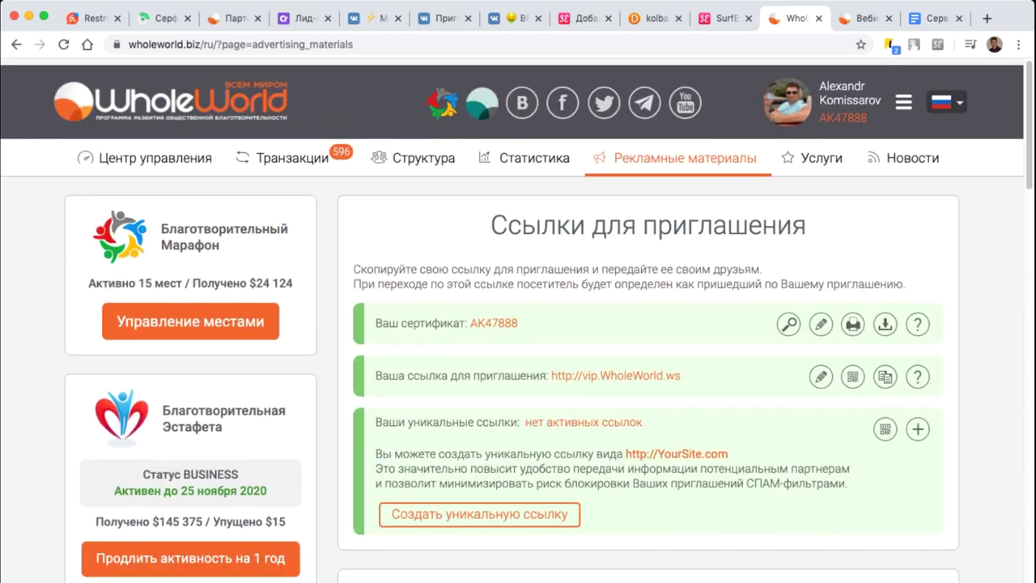
{"action": "left_click", "coordinate": [885, 370]}
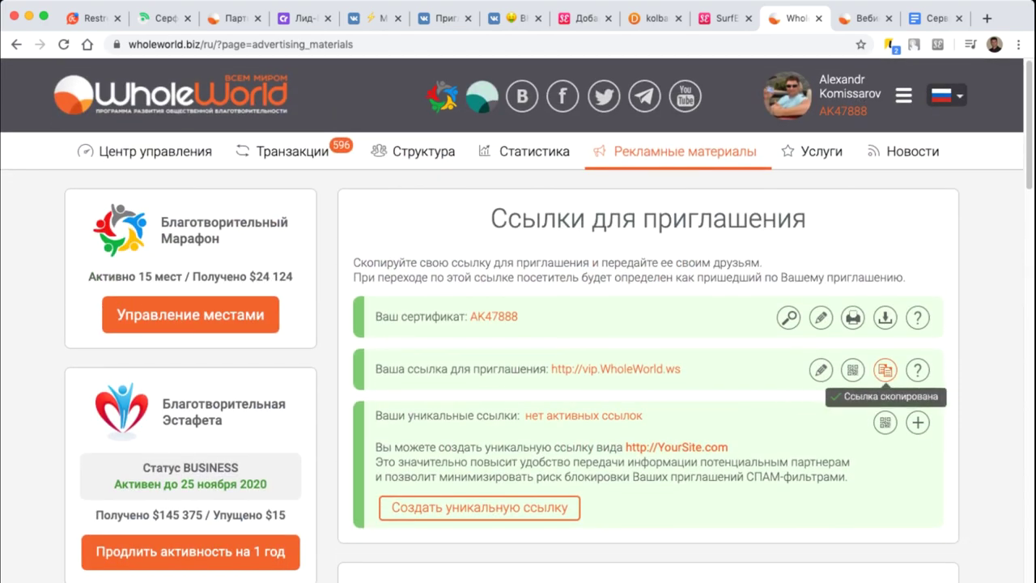
{"action": "left_click", "coordinate": [723, 18]}
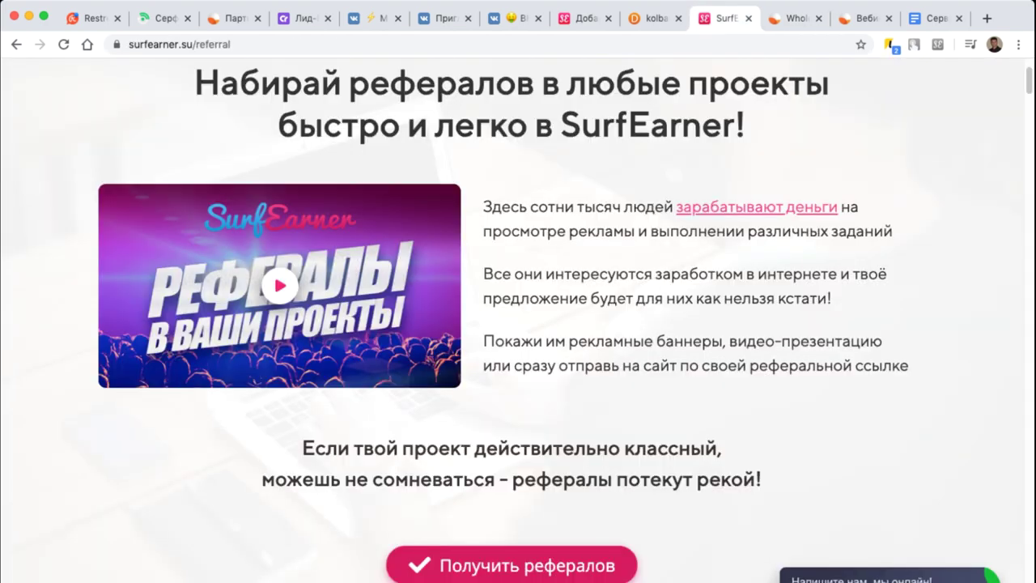
{"action": "left_click", "coordinate": [749, 18]}
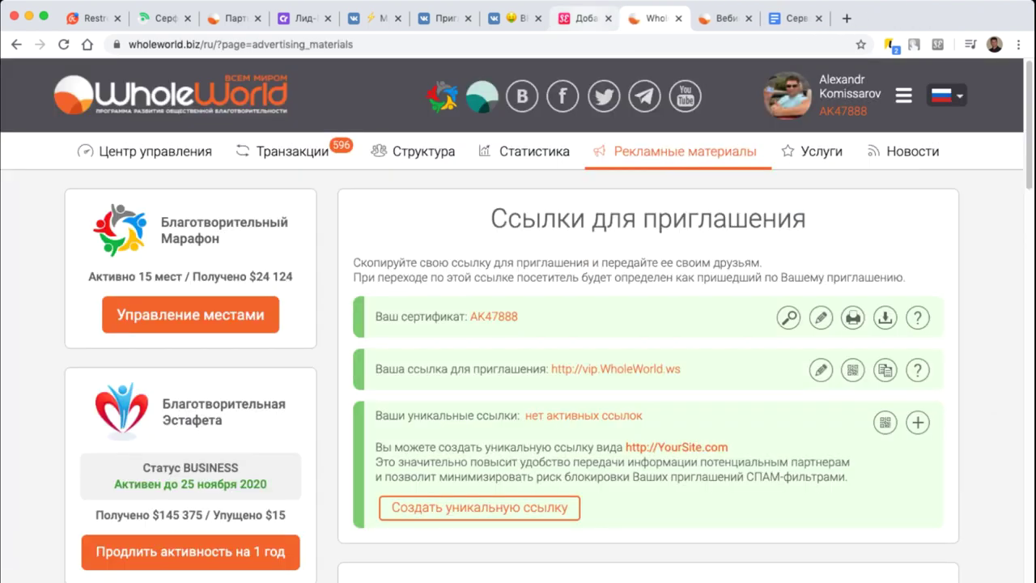
{"action": "left_click", "coordinate": [583, 17]}
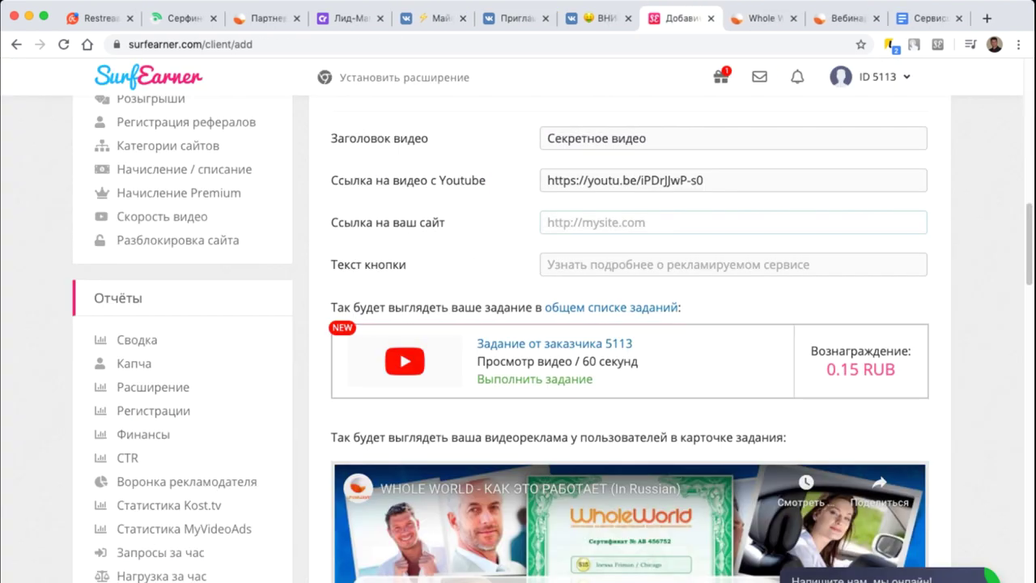
{"action": "type", "text": "http://vip.WholeWorld.ws"}
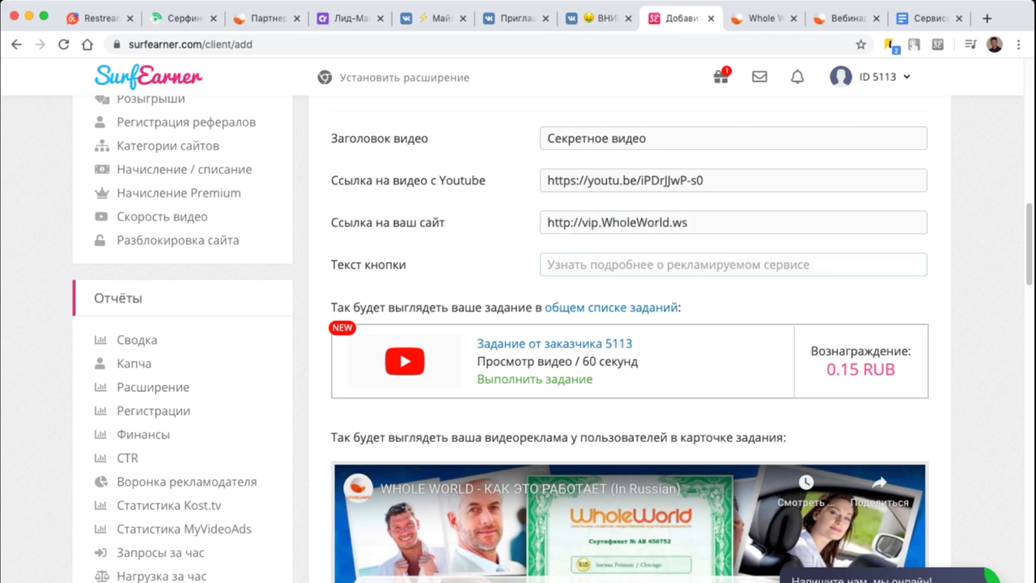
Set the ad's button text to "Получите свой сертификат прямо сейчас" and check it in the preview
{"action": "type", "text": "Получите "}
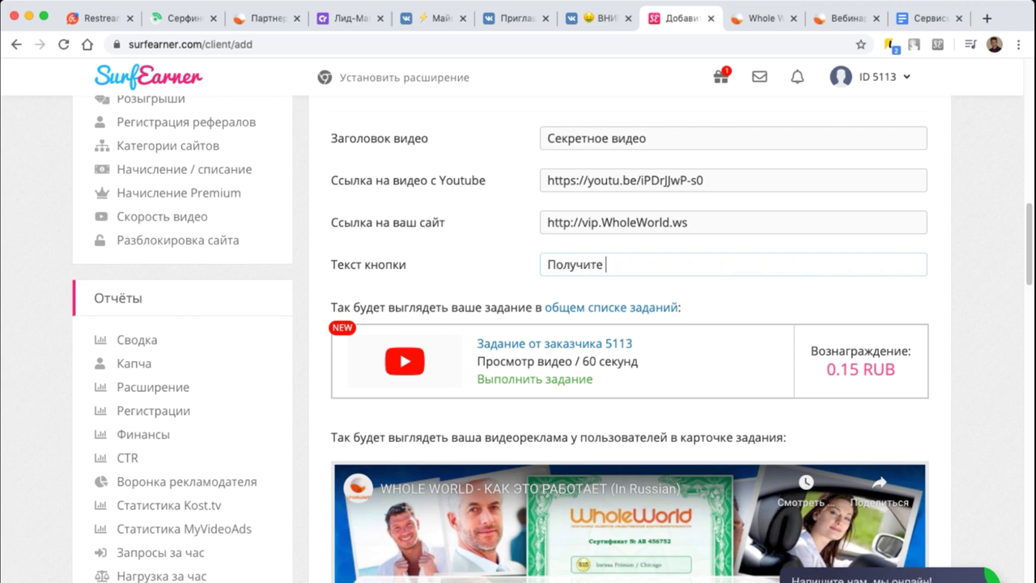
{"action": "type", "text": "свой сертификат "}
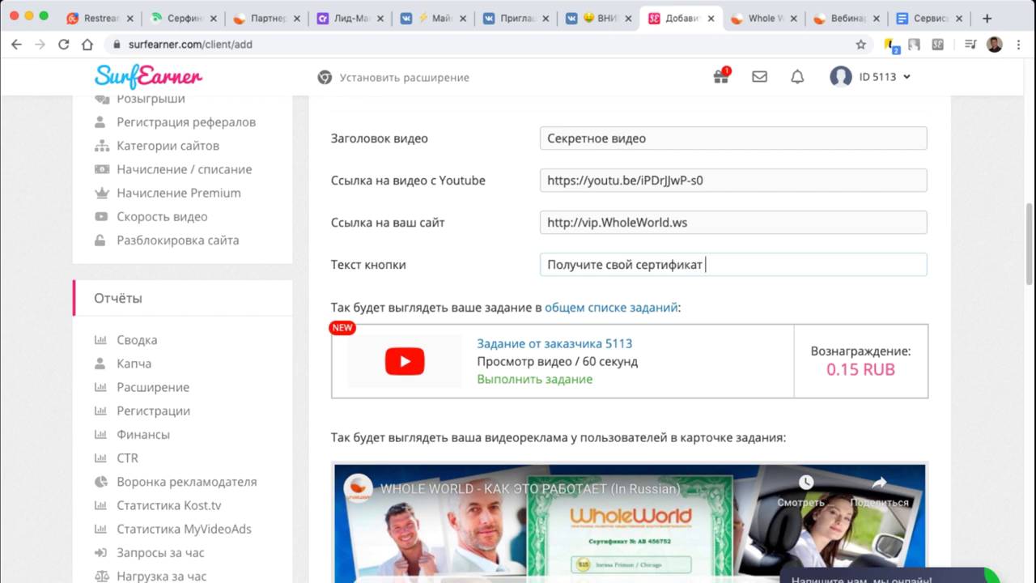
{"action": "type", "text": "прямо сейчас"}
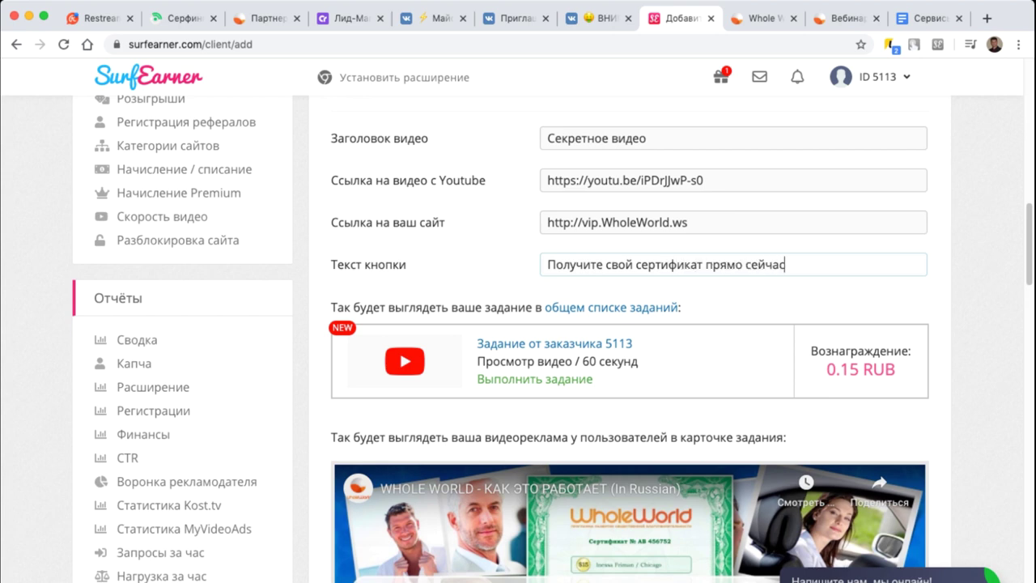
{"action": "scroll", "coordinate": [630, 338], "scroll_direction": "down", "scroll_amount": 5}
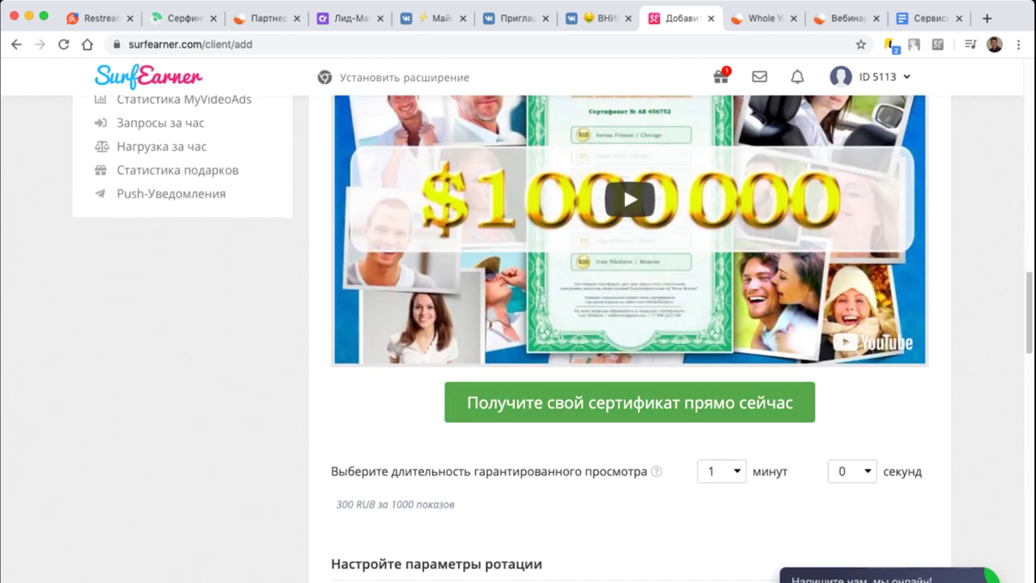
Limit rotation per user to "не более 3 раз" and "каждый день", and set showing to those who already followed the link to "нет"
{"action": "scroll", "coordinate": [623, 185], "scroll_direction": "down", "scroll_amount": 3}
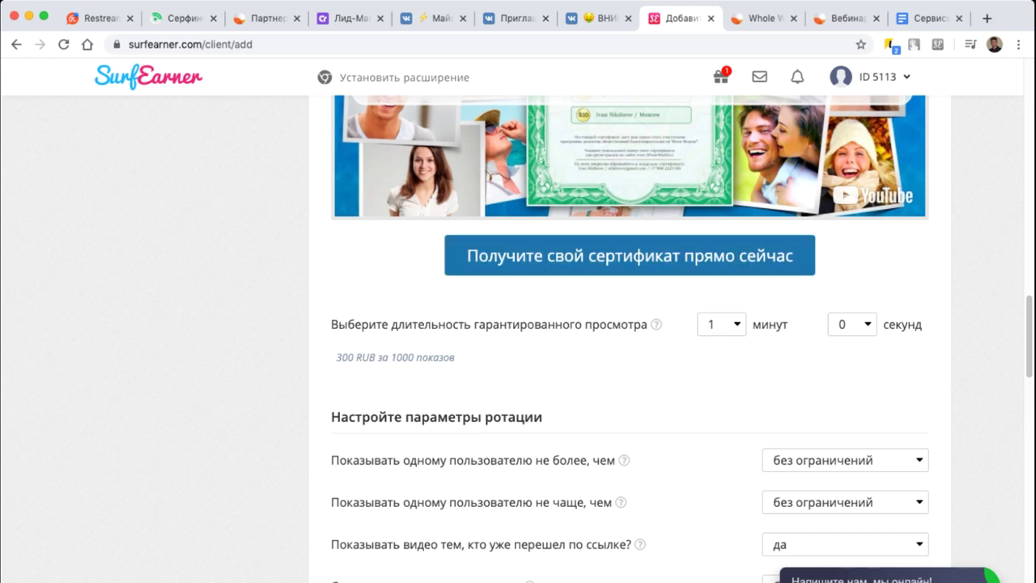
{"action": "scroll", "coordinate": [629, 340], "scroll_direction": "down", "scroll_amount": 5}
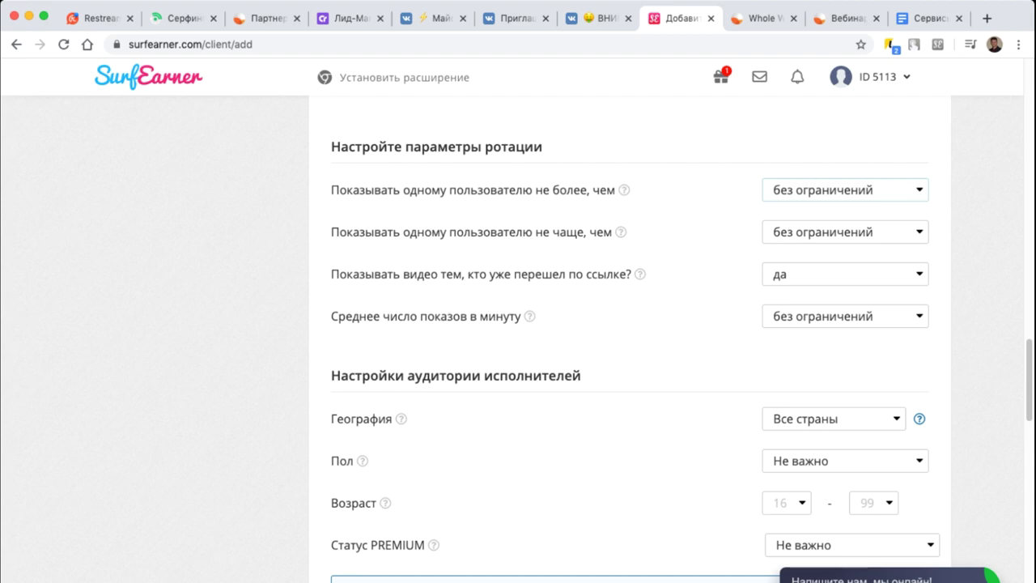
{"action": "key", "text": "Down"}
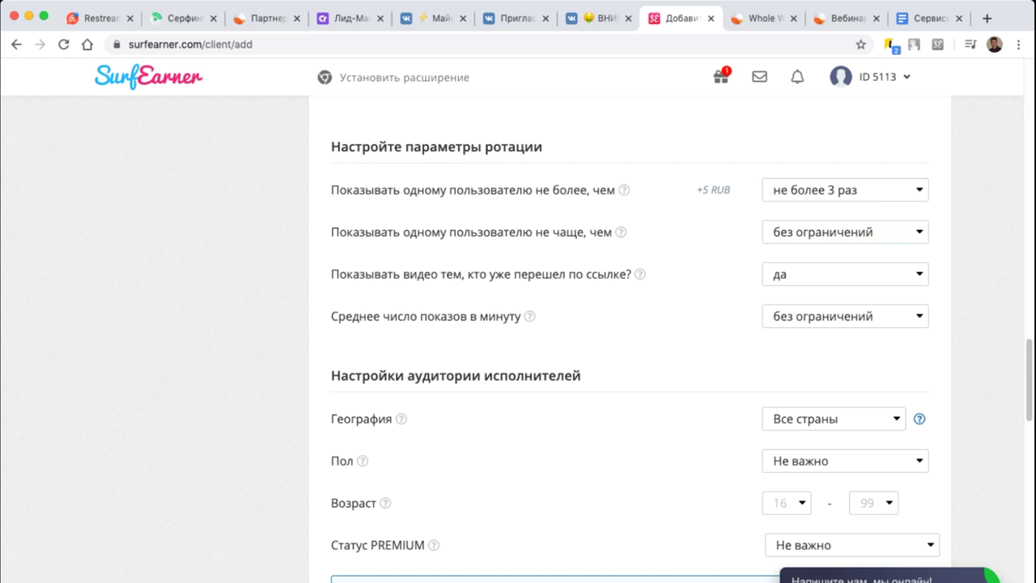
{"action": "key", "text": "Down"}
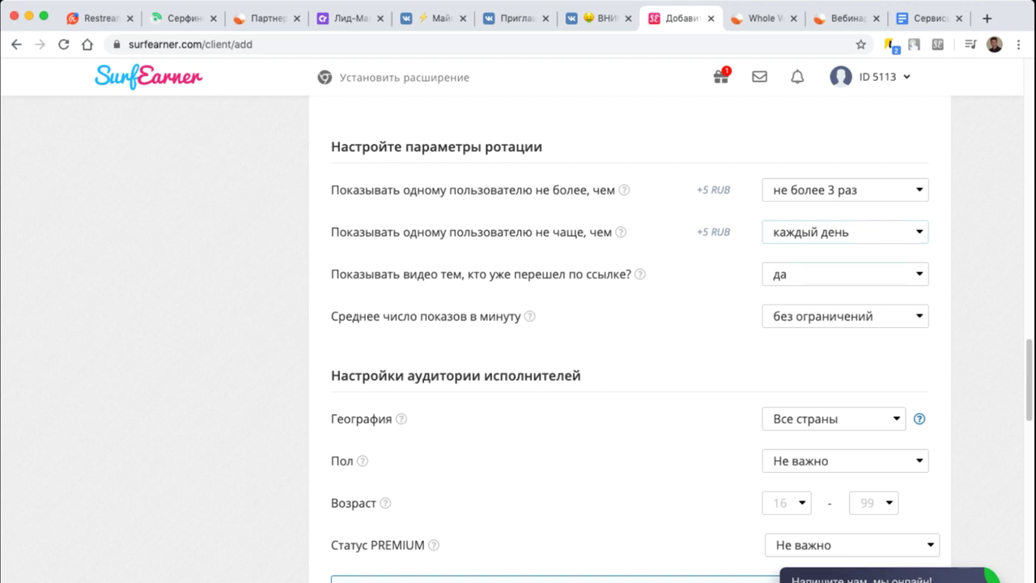
{"action": "key", "text": "Down"}
Declare that the ad is not 18+ adult content and save the video ad
{"action": "scroll", "coordinate": [519, 340], "scroll_direction": "down", "scroll_amount": 5}
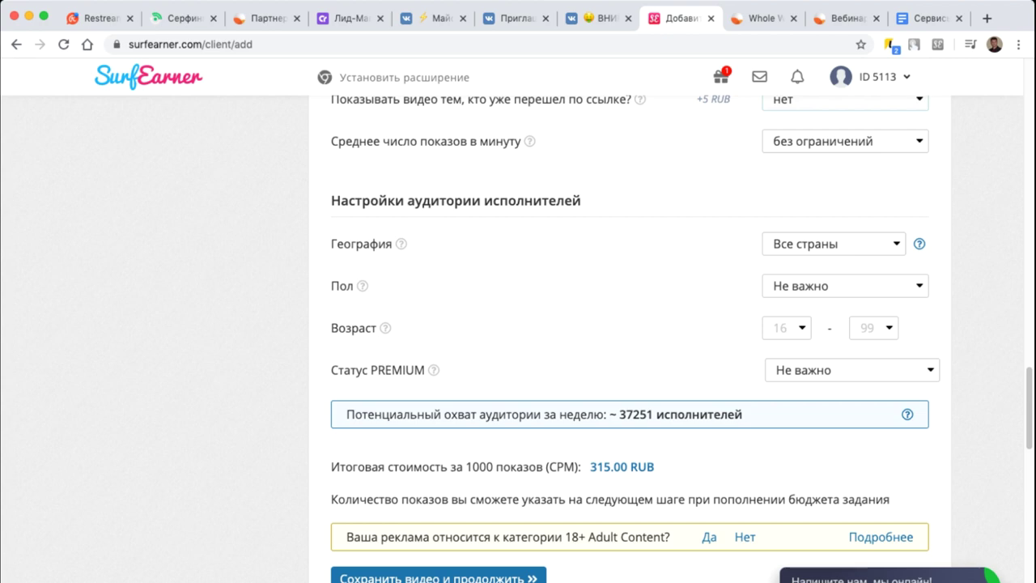
{"action": "scroll", "coordinate": [636, 339], "scroll_direction": "down", "scroll_amount": 3}
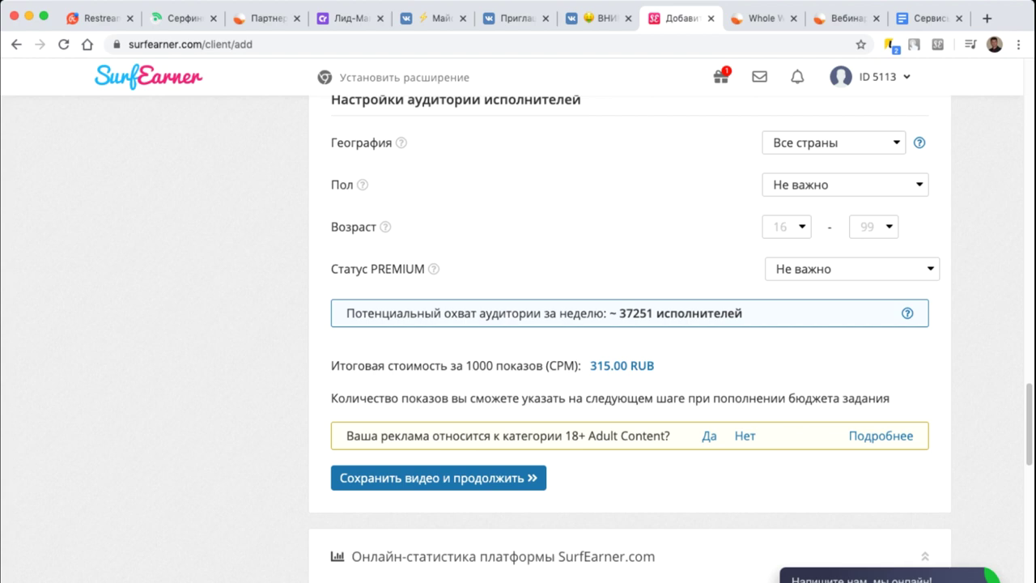
{"action": "scroll", "coordinate": [631, 329], "scroll_direction": "down", "scroll_amount": 5}
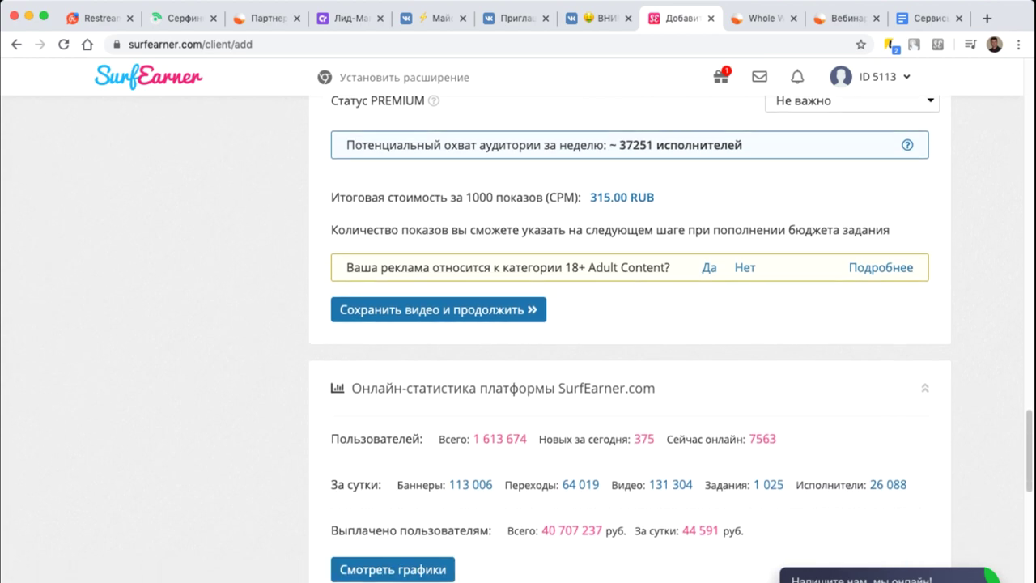
{"action": "scroll", "coordinate": [631, 330], "scroll_direction": "down", "scroll_amount": 1}
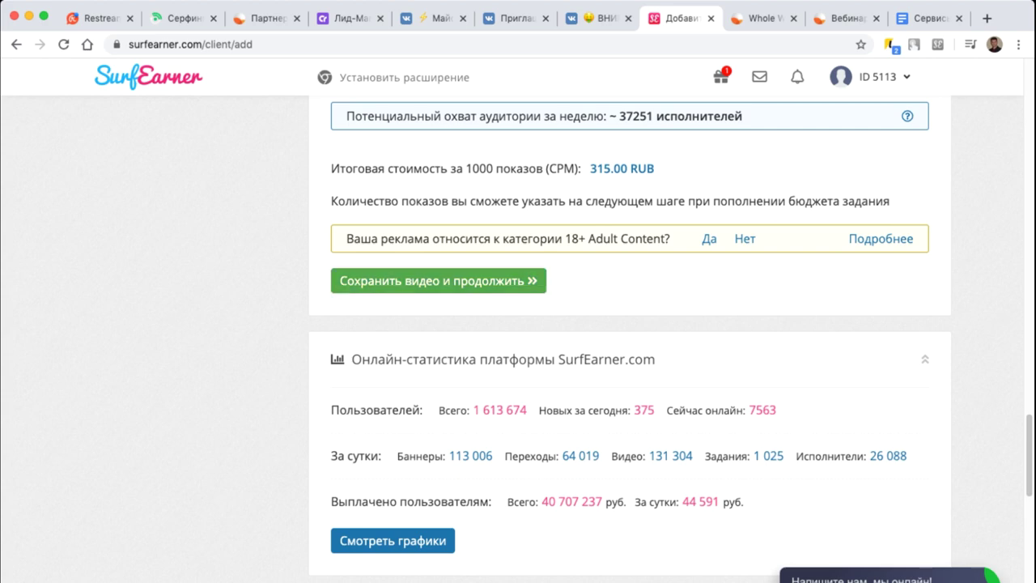
{"action": "left_click", "coordinate": [438, 281]}
{"action": "scroll", "coordinate": [438, 281], "scroll_direction": "down", "scroll_amount": 3}
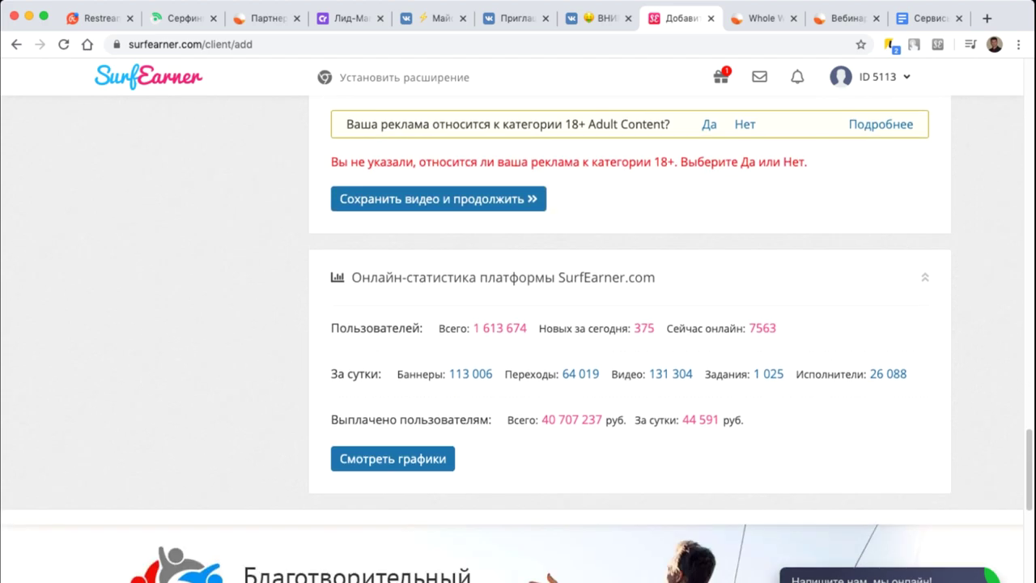
{"action": "left_click", "coordinate": [745, 124]}
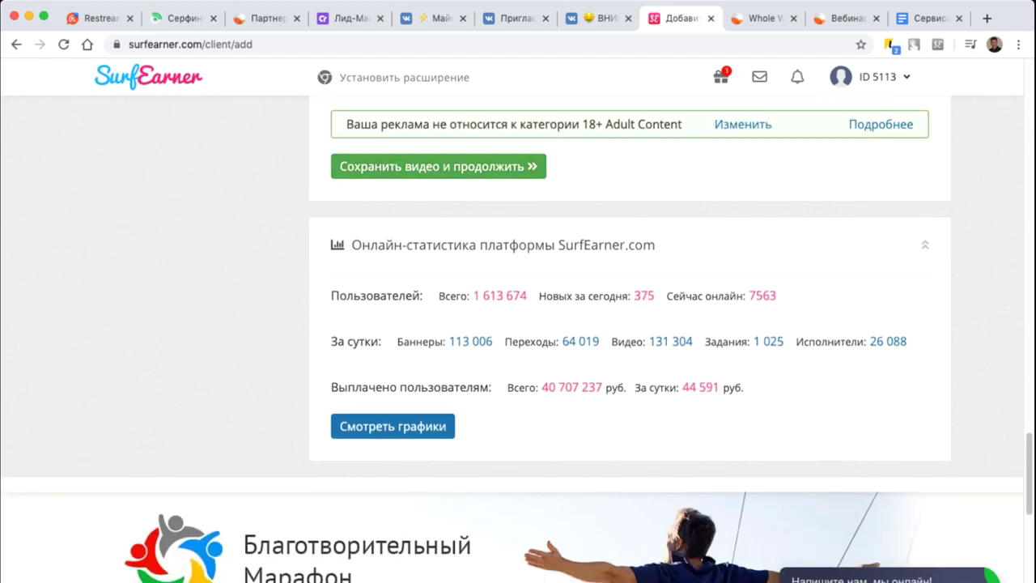
{"action": "left_click", "coordinate": [438, 166]}
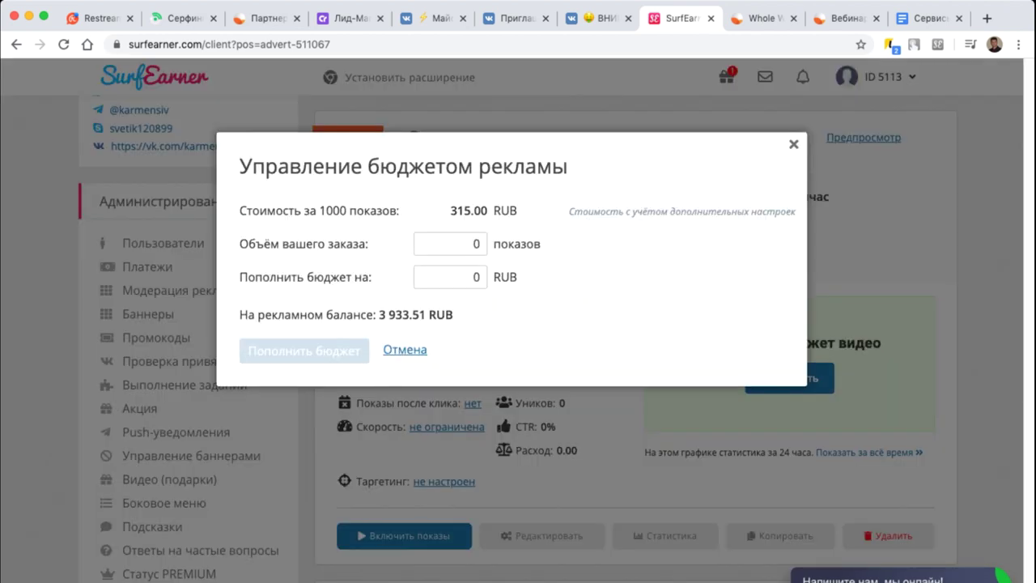
Order 1000 impressions for the video ad and top up its budget accordingly
{"action": "left_click", "coordinate": [478, 244]}
{"action": "type", "text": "1000"}
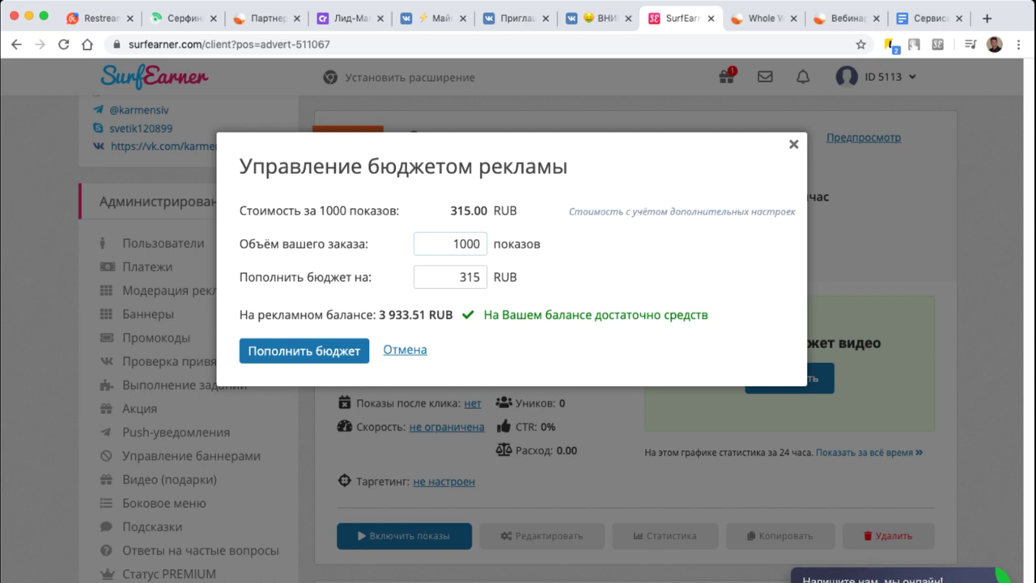
{"action": "key", "text": "Return"}
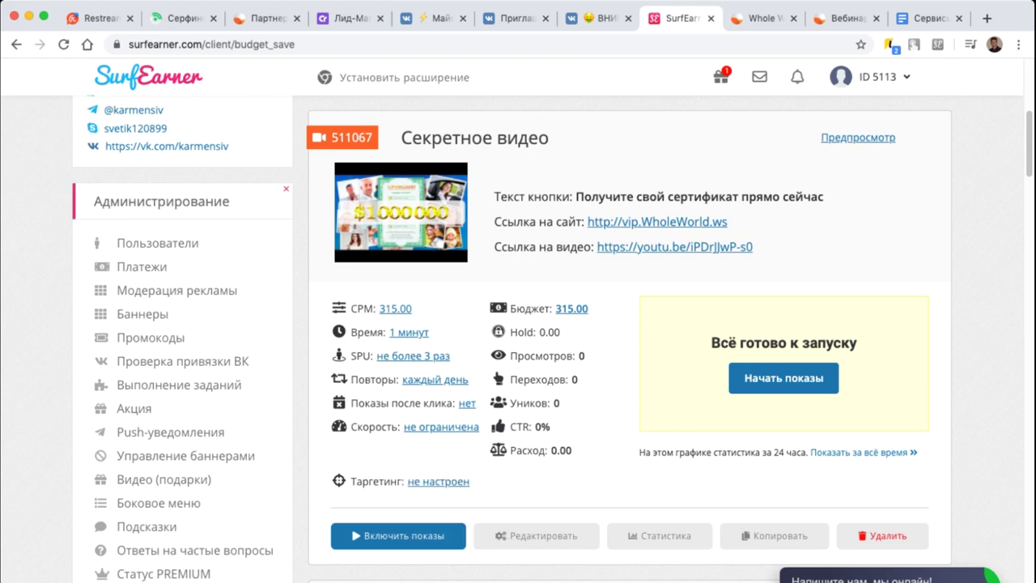
Start impressions for the "Секретное видео" ad and review its card in the ad list
{"action": "left_click", "coordinate": [399, 535]}
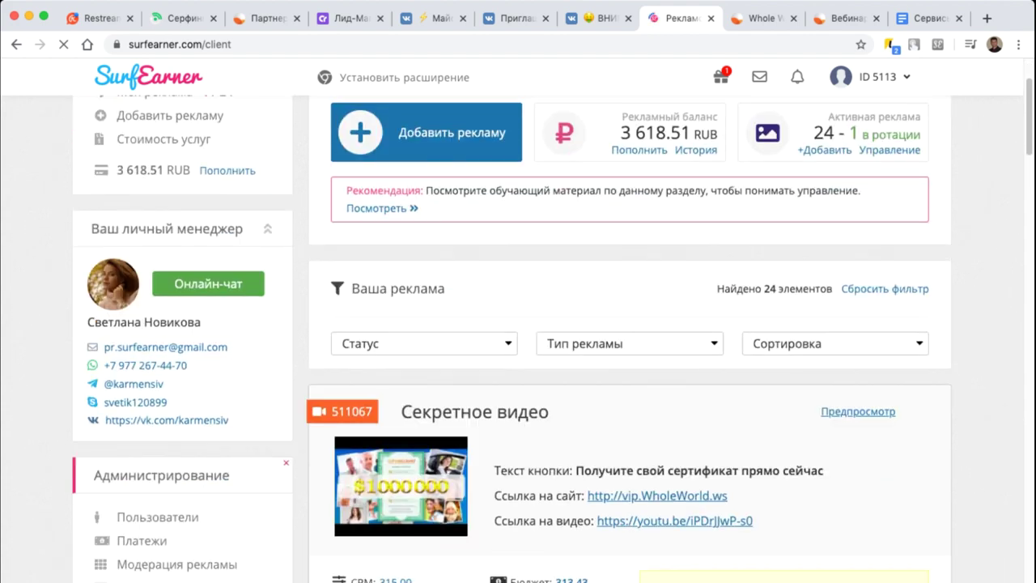
{"action": "scroll", "coordinate": [631, 340], "scroll_direction": "down", "scroll_amount": 2}
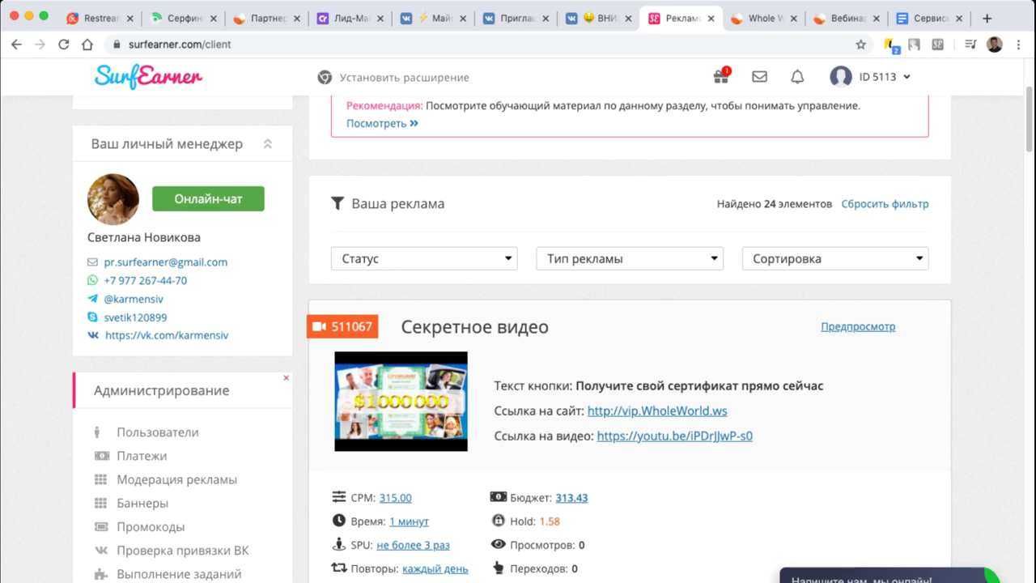
{"action": "scroll", "coordinate": [518, 340], "scroll_direction": "down", "scroll_amount": 5}
{"action": "scroll", "coordinate": [518, 340], "scroll_direction": "up", "scroll_amount": 2}
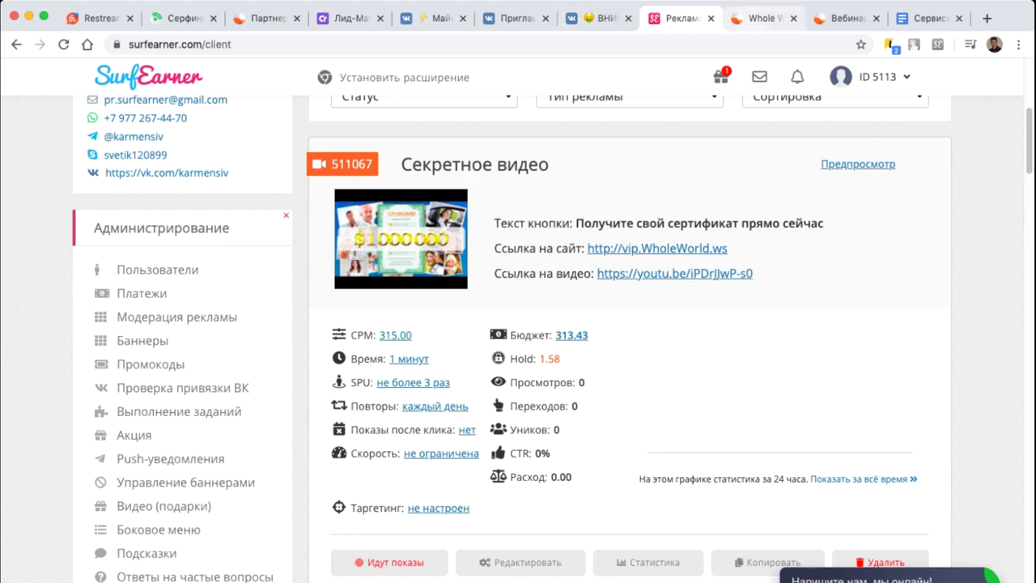
Switch to the Whole World site and look through the invitation links and video presentations in the advertising materials
{"action": "left_click", "coordinate": [761, 18]}
{"action": "scroll", "coordinate": [519, 324], "scroll_direction": "down", "scroll_amount": 10}
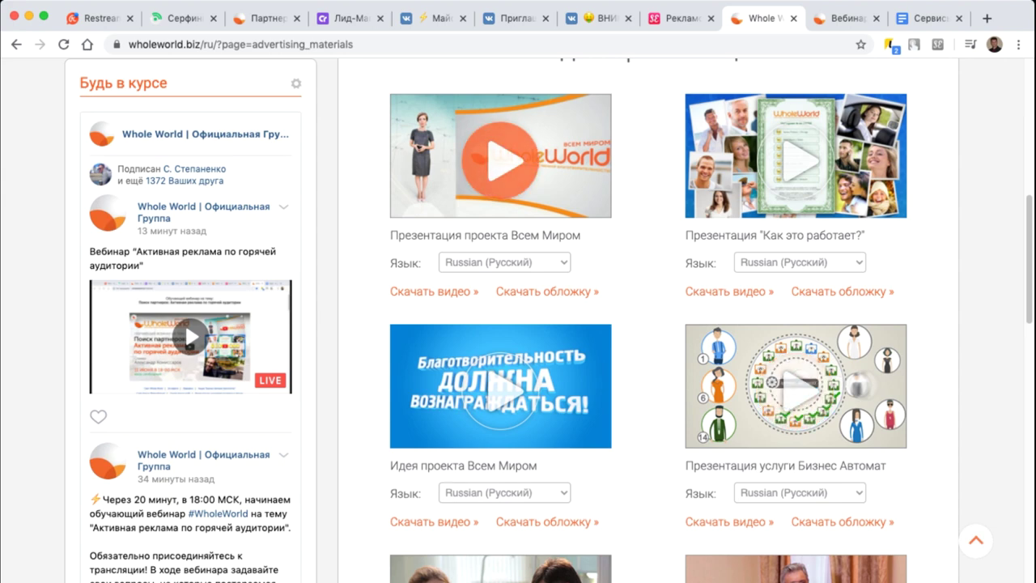
{"action": "scroll", "coordinate": [518, 324], "scroll_direction": "down", "scroll_amount": 2}
{"action": "scroll", "coordinate": [499, 320], "scroll_direction": "down", "scroll_amount": 2}
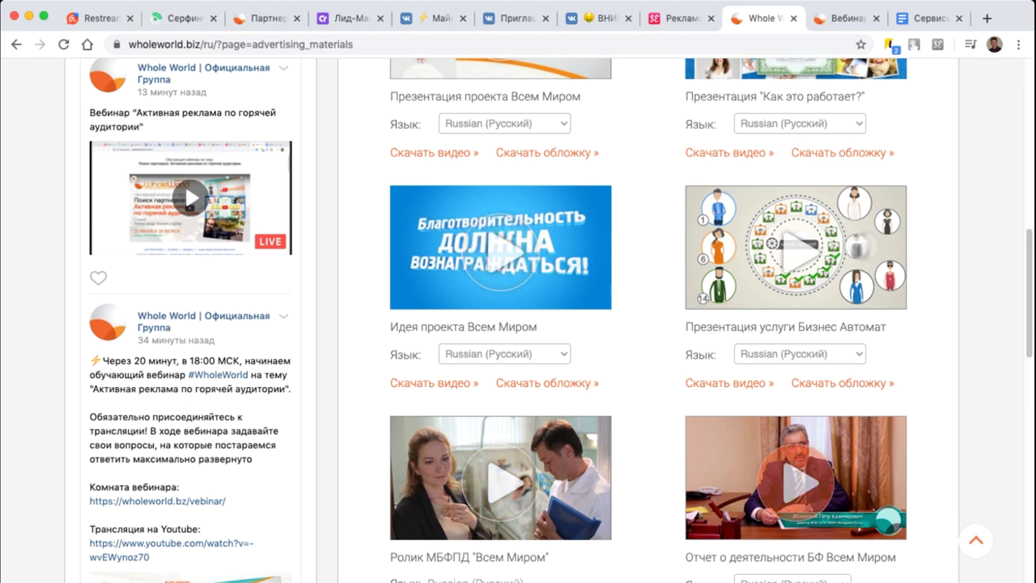
{"action": "scroll", "coordinate": [184, 183], "scroll_direction": "up", "scroll_amount": 6}
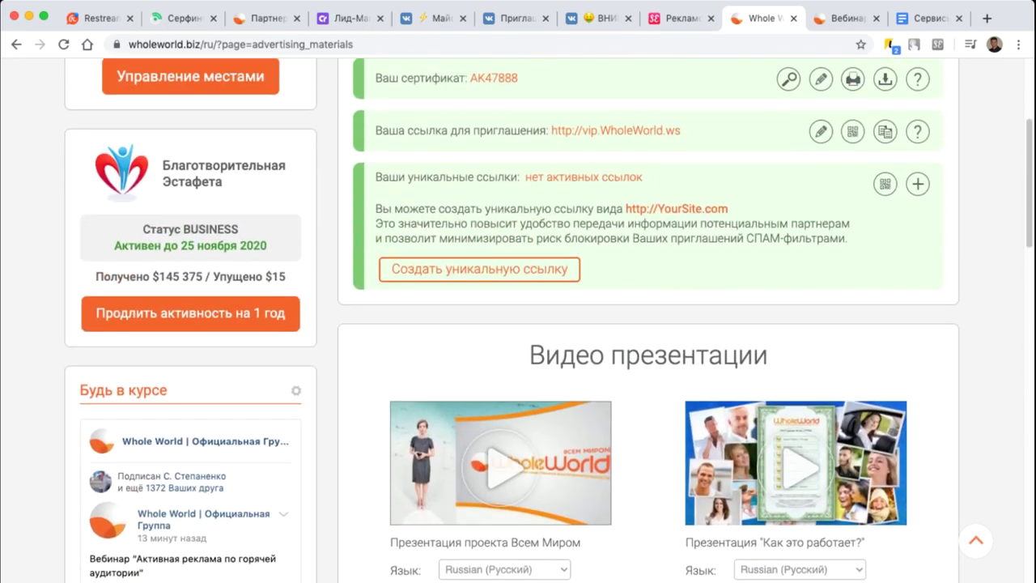
{"action": "scroll", "coordinate": [185, 497], "scroll_direction": "down", "scroll_amount": 3}
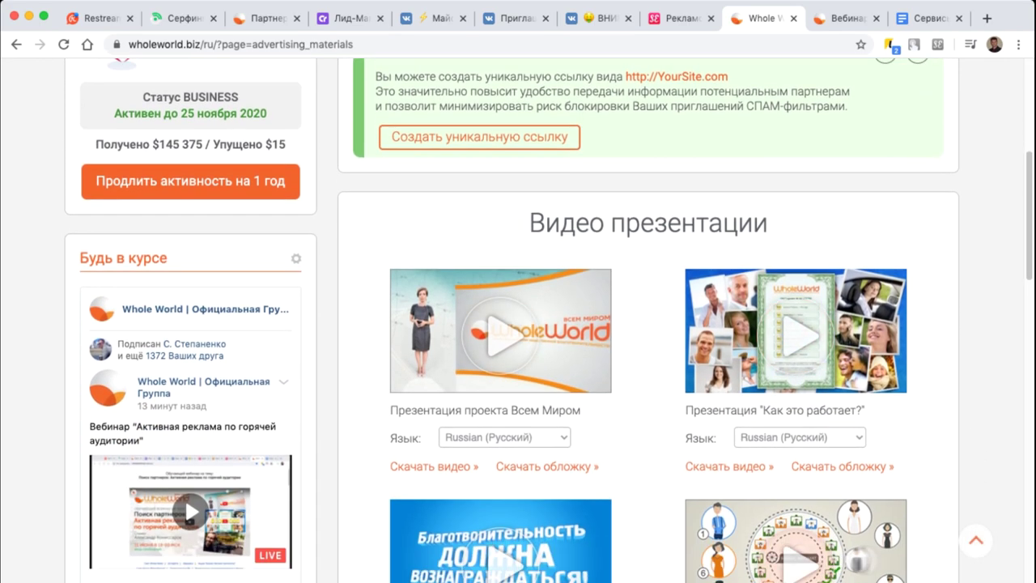
{"action": "scroll", "coordinate": [184, 497], "scroll_direction": "up", "scroll_amount": 5}
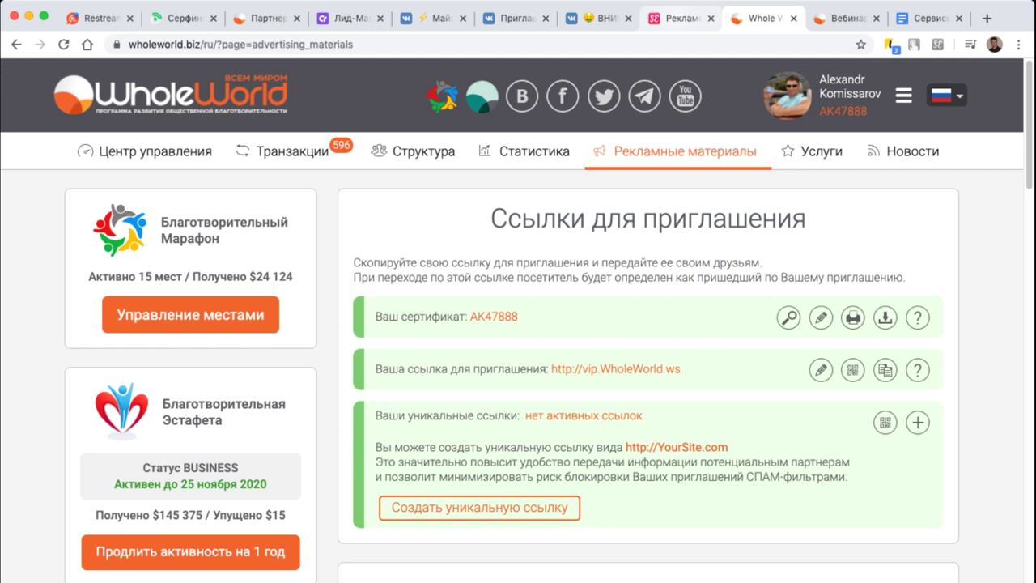
Switch back to SurfEarner, open the list of paid tasks in the earnings section and start the 55-second video viewing task
{"action": "key", "text": "ctrl+shift+Tab"}
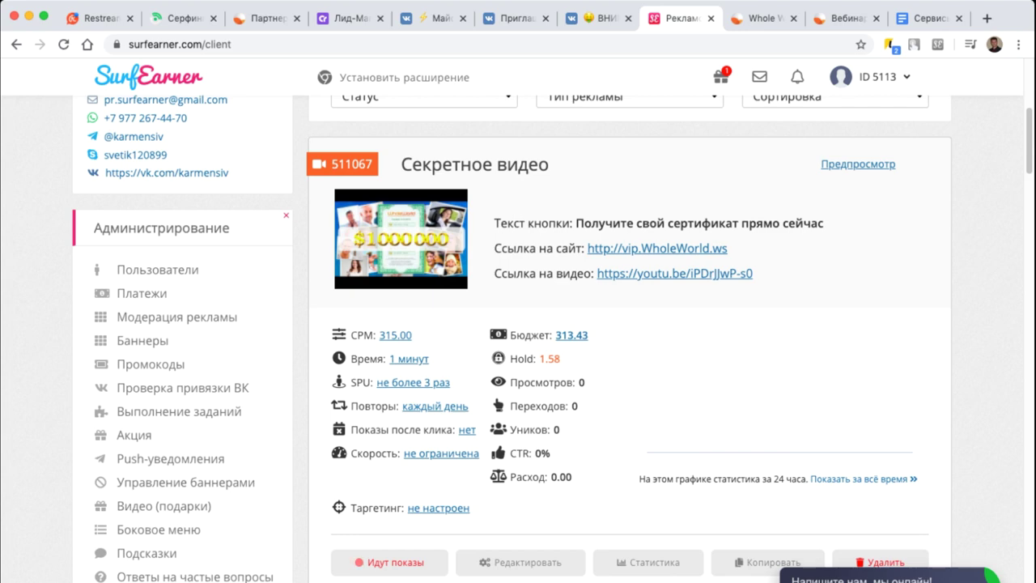
{"action": "scroll", "coordinate": [129, 344], "scroll_direction": "up", "scroll_amount": 5}
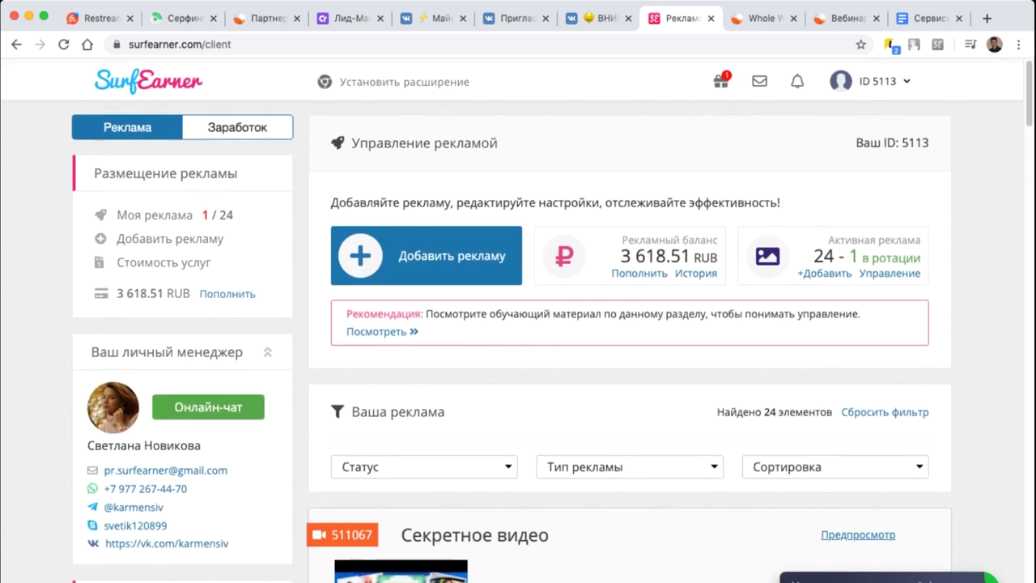
{"action": "left_click", "coordinate": [237, 122]}
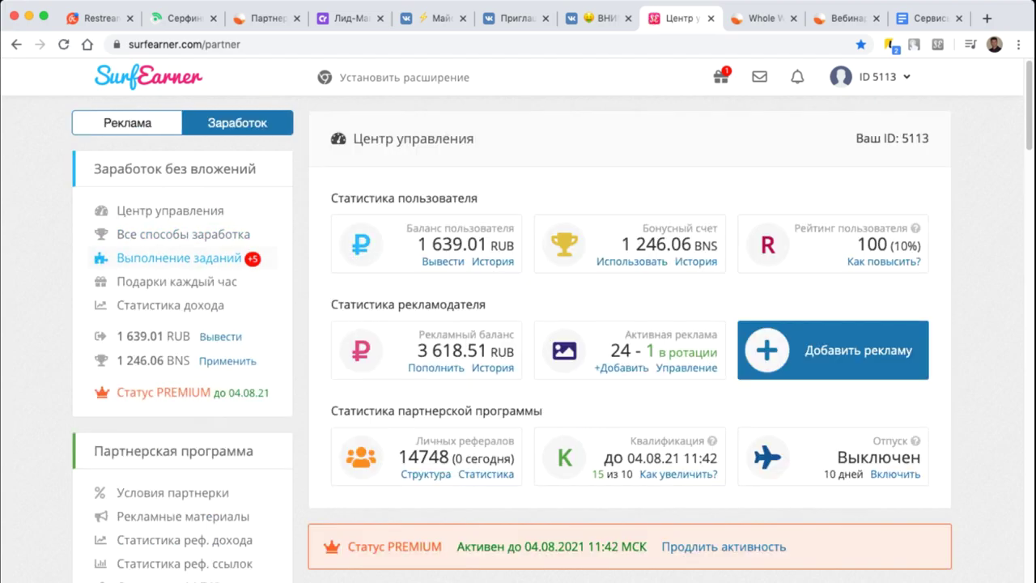
{"action": "left_click", "coordinate": [179, 258]}
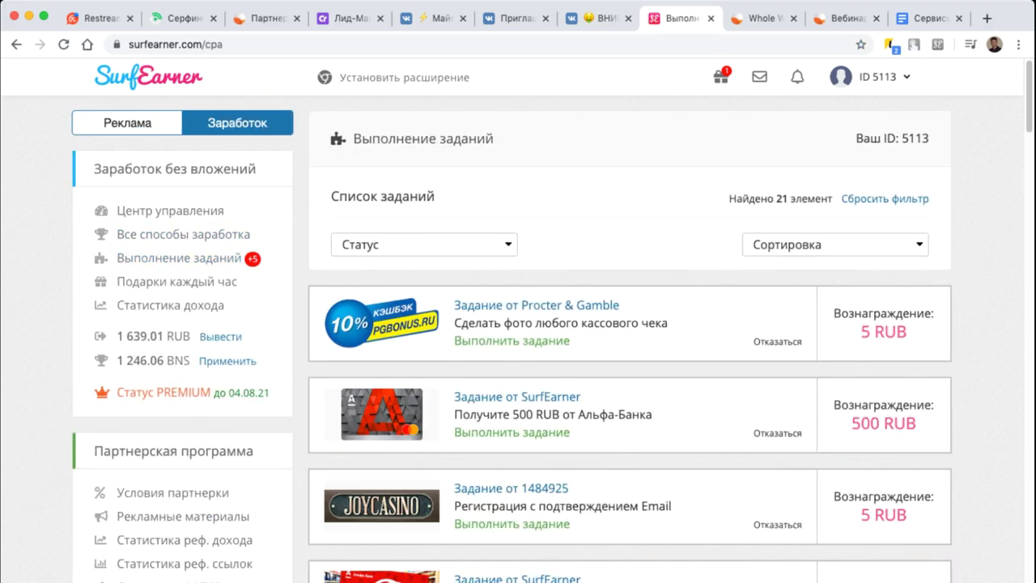
{"action": "scroll", "coordinate": [179, 257], "scroll_direction": "down", "scroll_amount": 5}
{"action": "scroll", "coordinate": [630, 270], "scroll_direction": "down", "scroll_amount": 10}
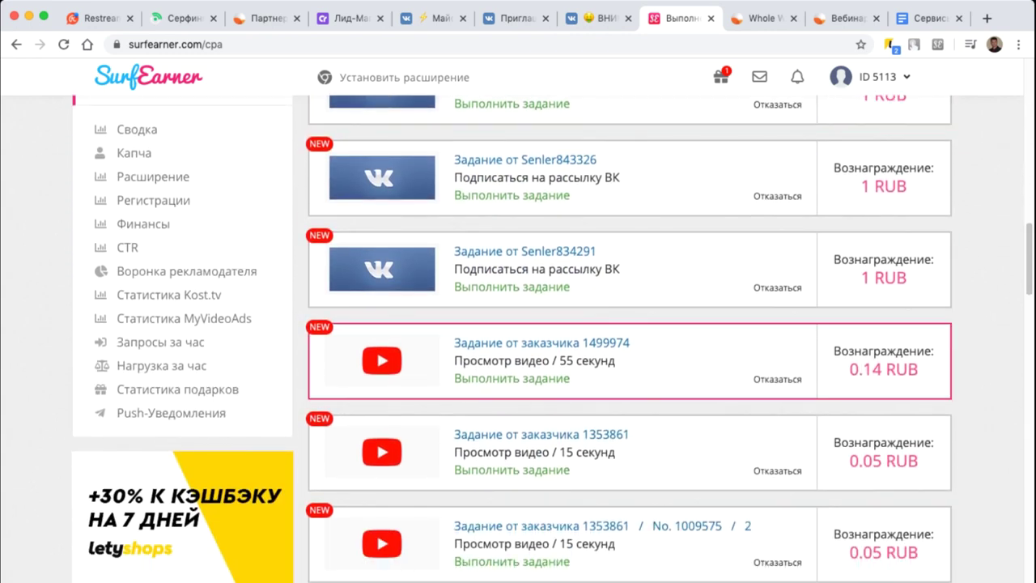
{"action": "left_click", "coordinate": [511, 378]}
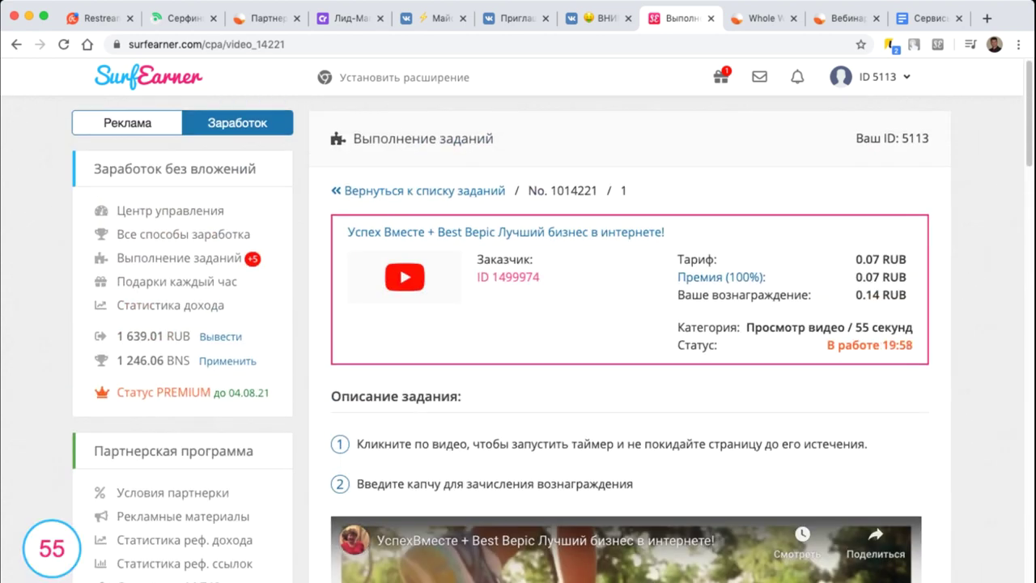
Play the task's video for a few seconds to start its viewing timer, and pause it
{"action": "scroll", "coordinate": [518, 340], "scroll_direction": "down", "scroll_amount": 5}
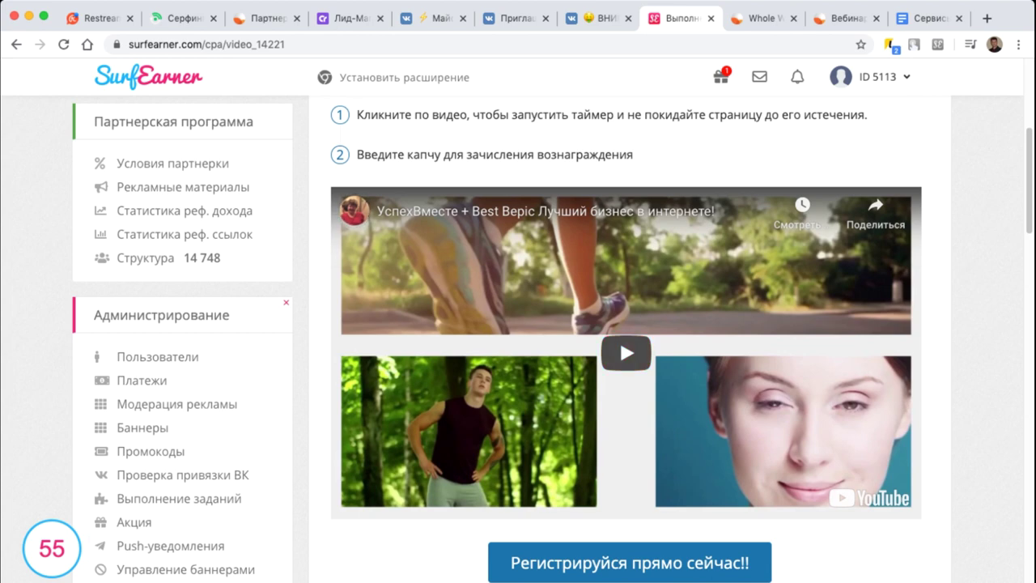
{"action": "scroll", "coordinate": [624, 340], "scroll_direction": "up", "scroll_amount": 3}
{"action": "scroll", "coordinate": [623, 340], "scroll_direction": "down", "scroll_amount": 3}
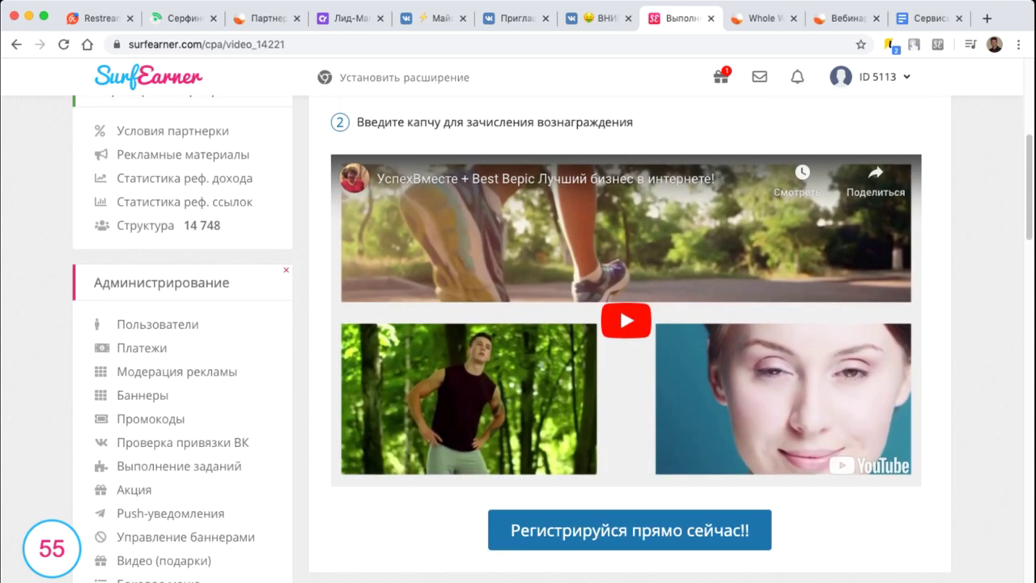
{"action": "left_click", "coordinate": [627, 318]}
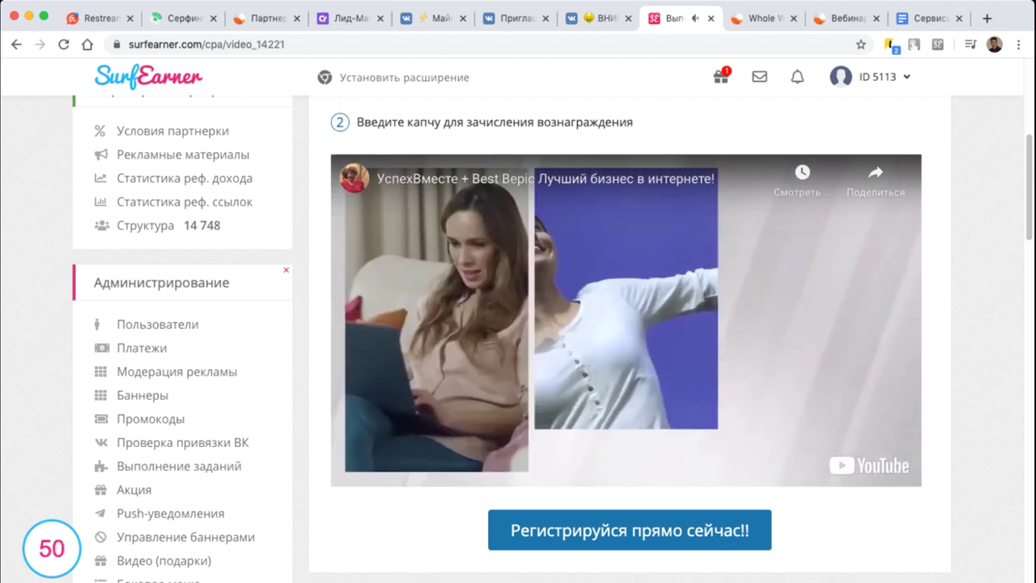
{"action": "key", "text": "space"}
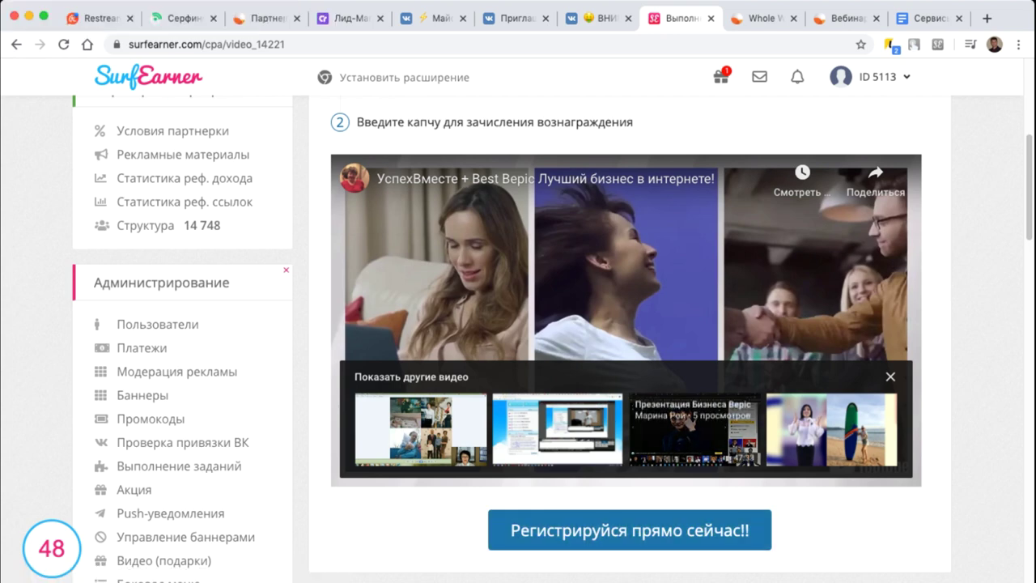
Examine the task page: the reward details, the instructions, the video and the advertiser's "Регистрируйся прямо сейчас!!" link
{"action": "scroll", "coordinate": [630, 339], "scroll_direction": "up", "scroll_amount": 5}
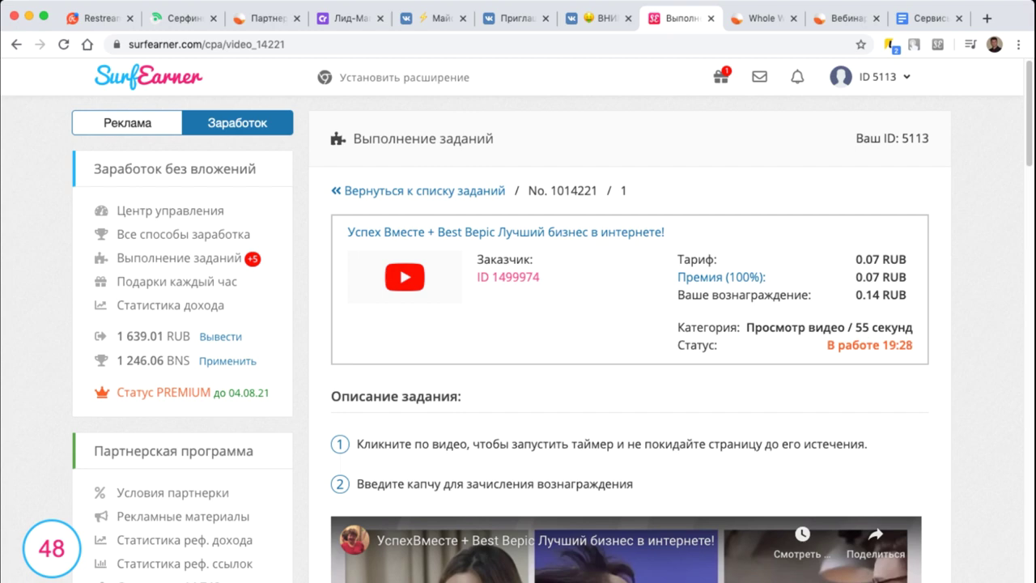
{"action": "scroll", "coordinate": [552, 324], "scroll_direction": "down", "scroll_amount": 5}
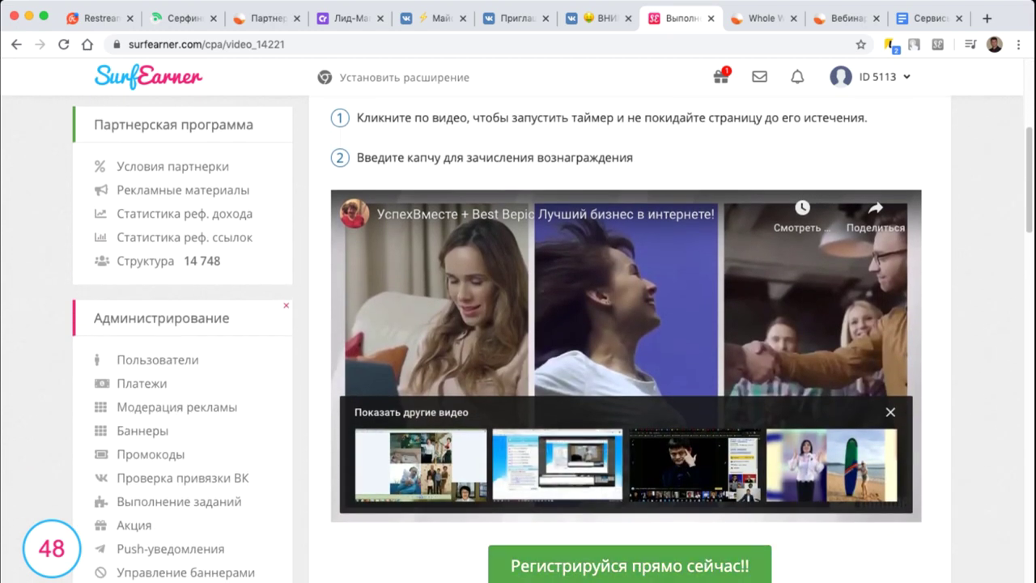
{"action": "scroll", "coordinate": [552, 339], "scroll_direction": "up", "scroll_amount": 2}
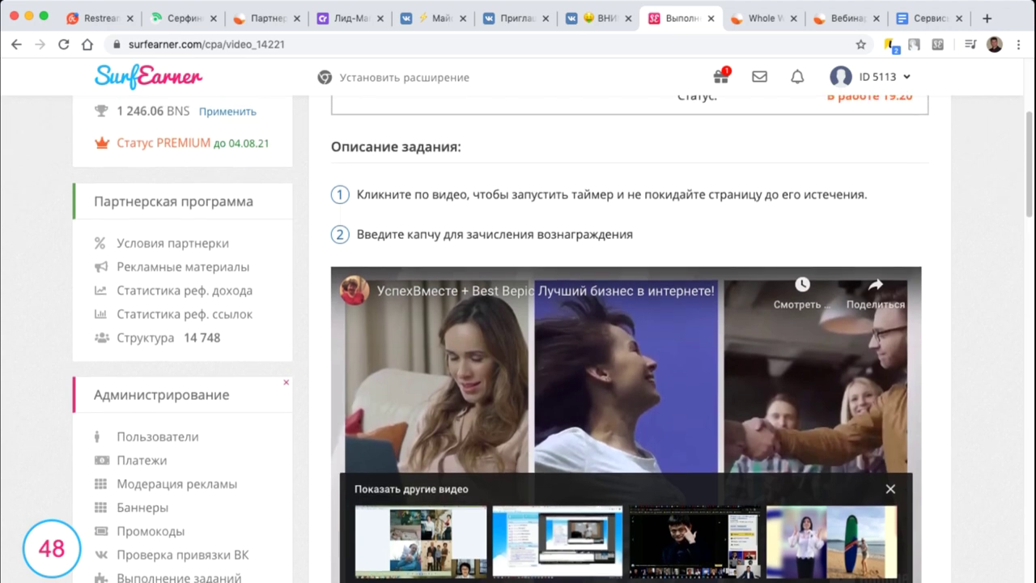
{"action": "scroll", "coordinate": [626, 340], "scroll_direction": "up", "scroll_amount": 1}
{"action": "scroll", "coordinate": [500, 339], "scroll_direction": "up", "scroll_amount": 3}
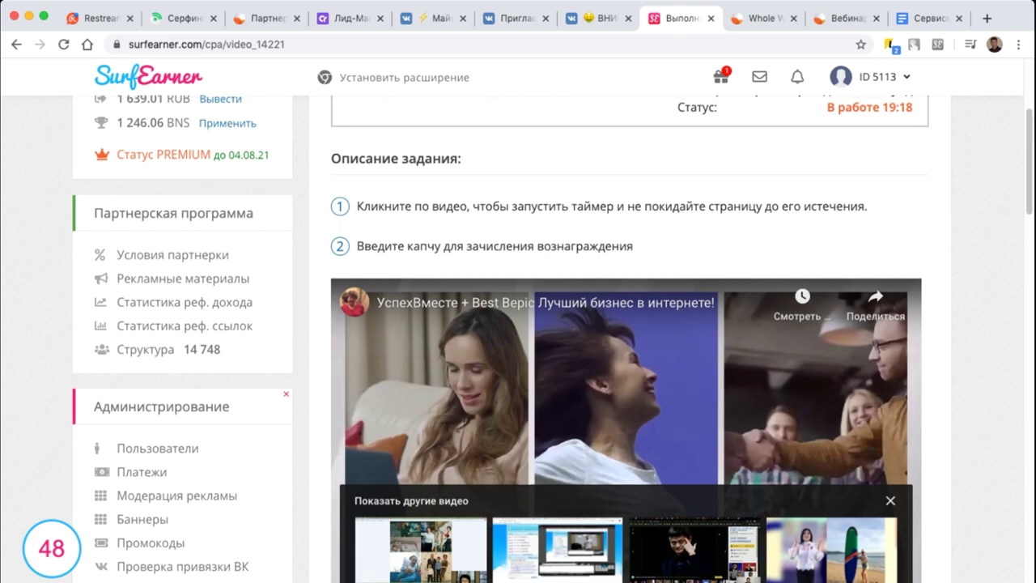
{"action": "scroll", "coordinate": [552, 339], "scroll_direction": "up", "scroll_amount": 3}
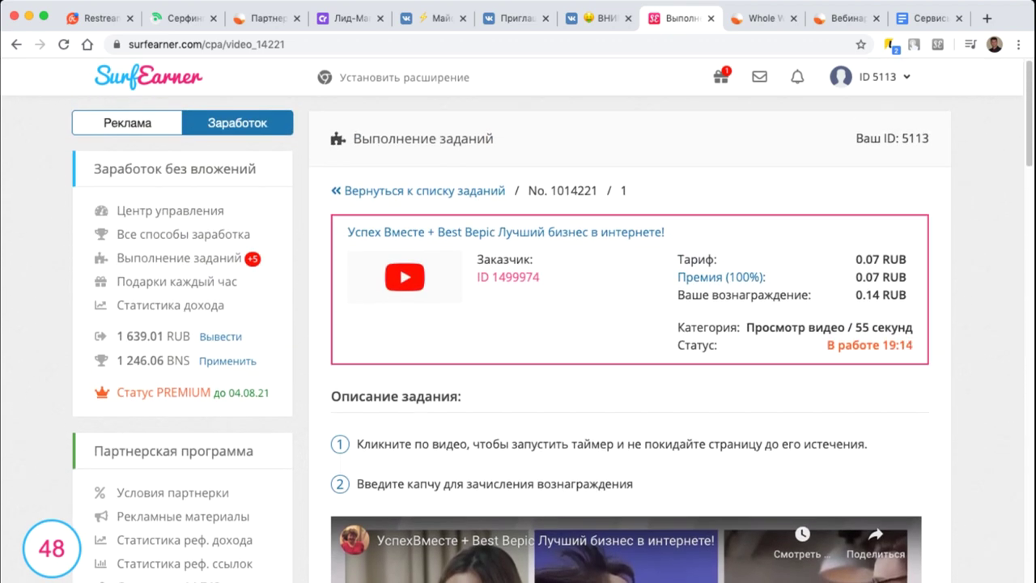
{"action": "scroll", "coordinate": [626, 338], "scroll_direction": "down", "scroll_amount": 10}
{"action": "scroll", "coordinate": [626, 339], "scroll_direction": "up", "scroll_amount": 6}
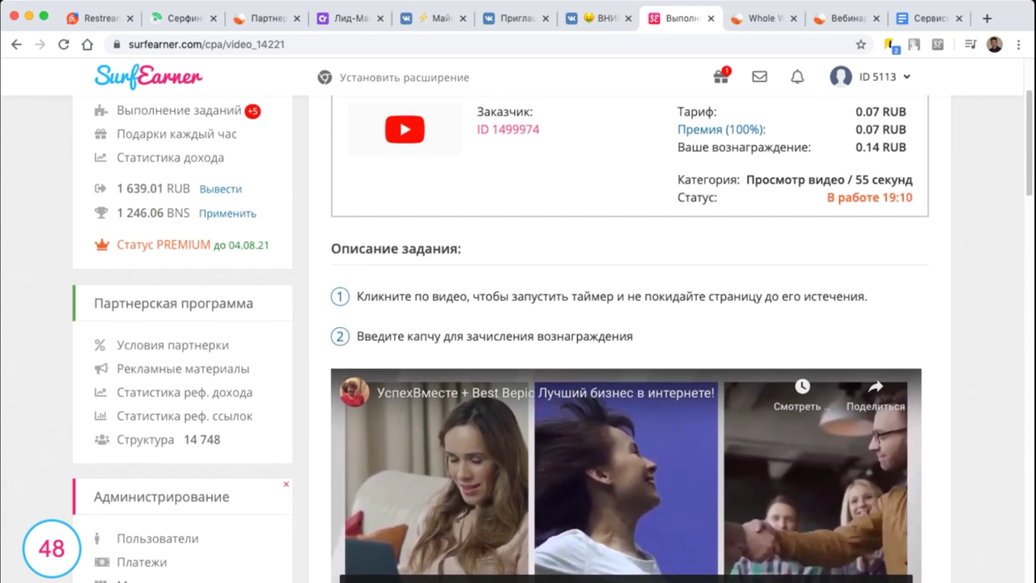
{"action": "scroll", "coordinate": [626, 339], "scroll_direction": "up", "scroll_amount": 3}
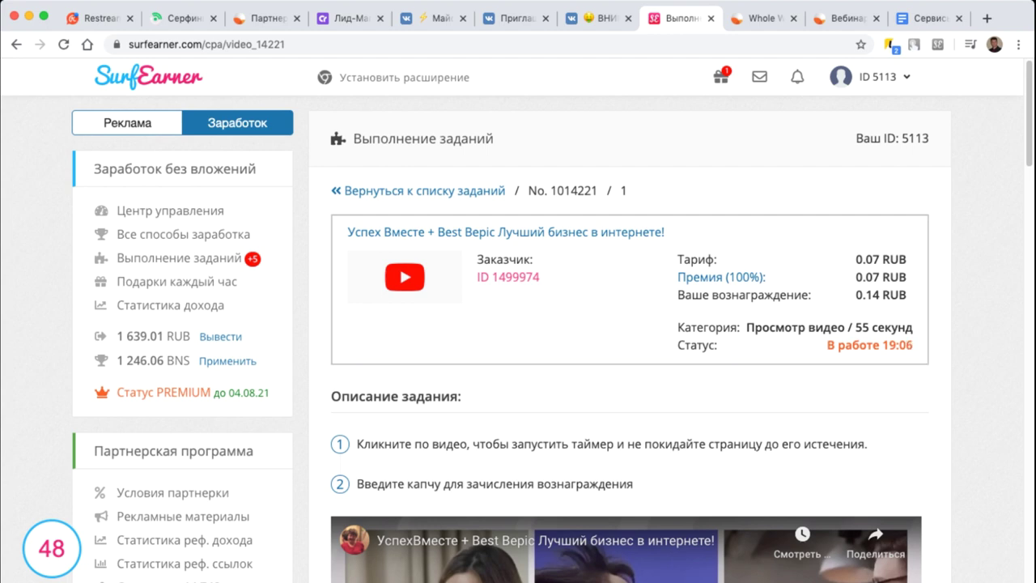
{"action": "scroll", "coordinate": [626, 338], "scroll_direction": "down", "scroll_amount": 5}
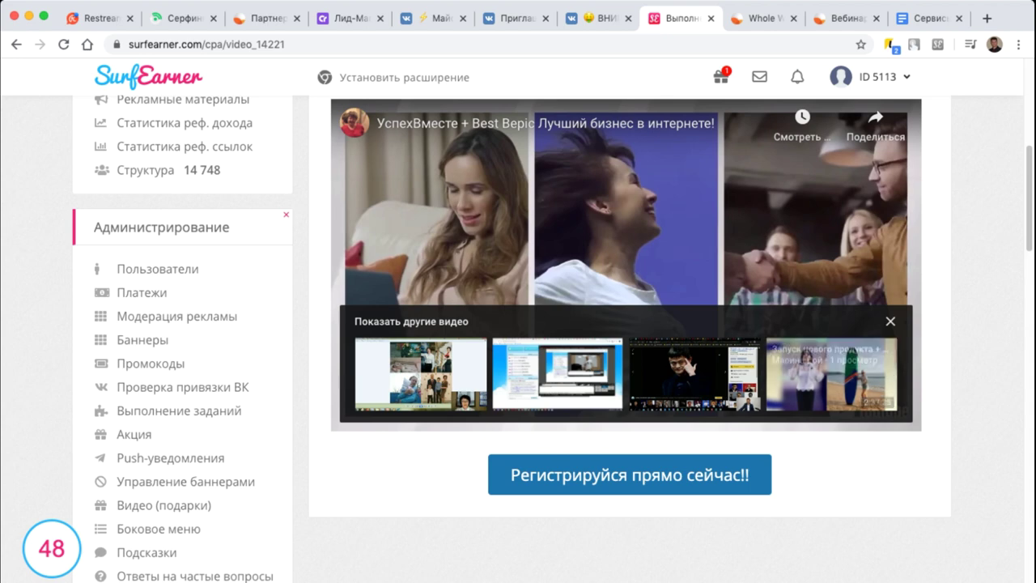
{"action": "right_click", "coordinate": [728, 262]}
{"action": "left_click", "coordinate": [728, 262]}
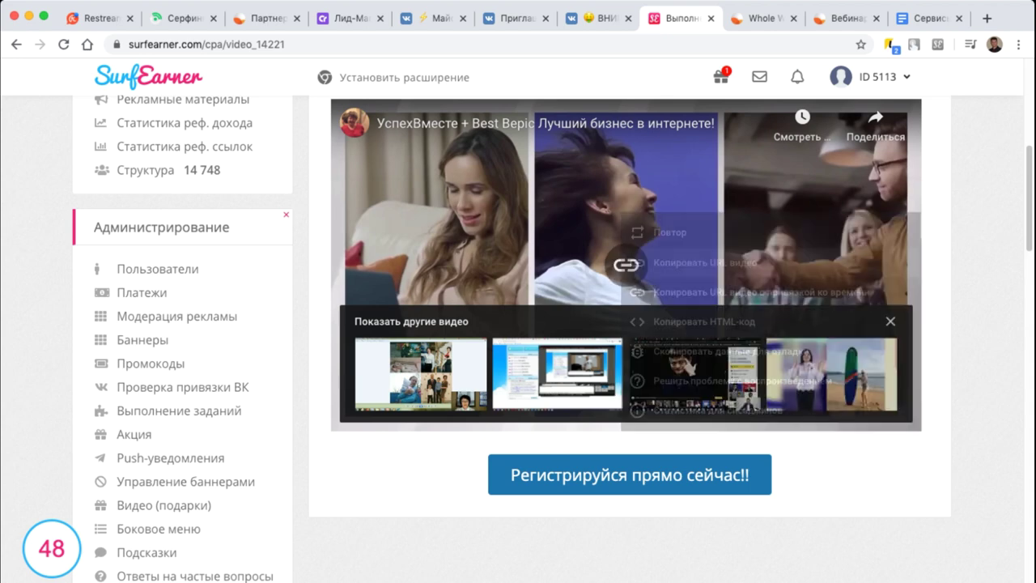
{"action": "left_click", "coordinate": [987, 18]}
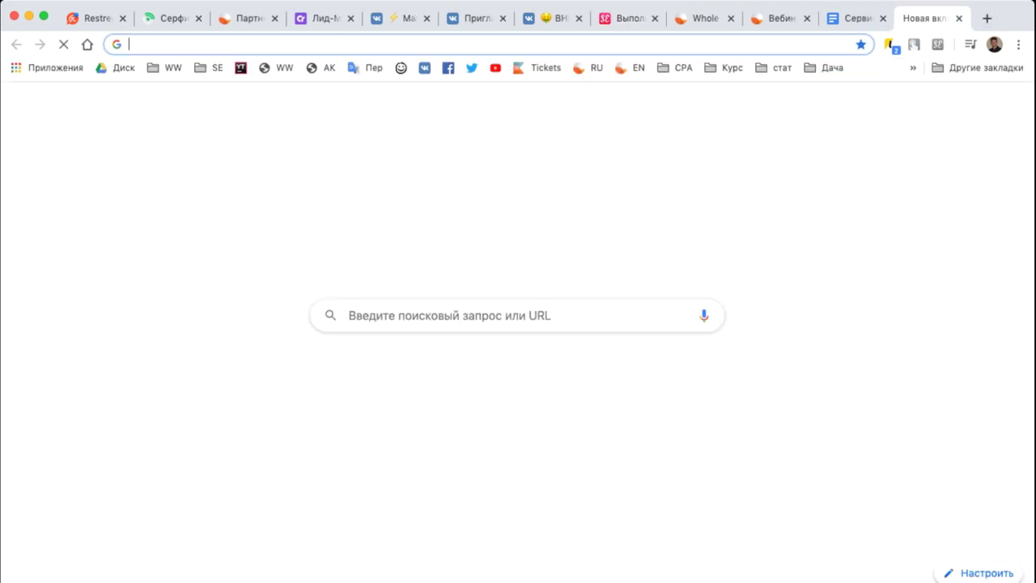
{"action": "type", "text": "https://youtu.be/iYp2nwHPXQY"}
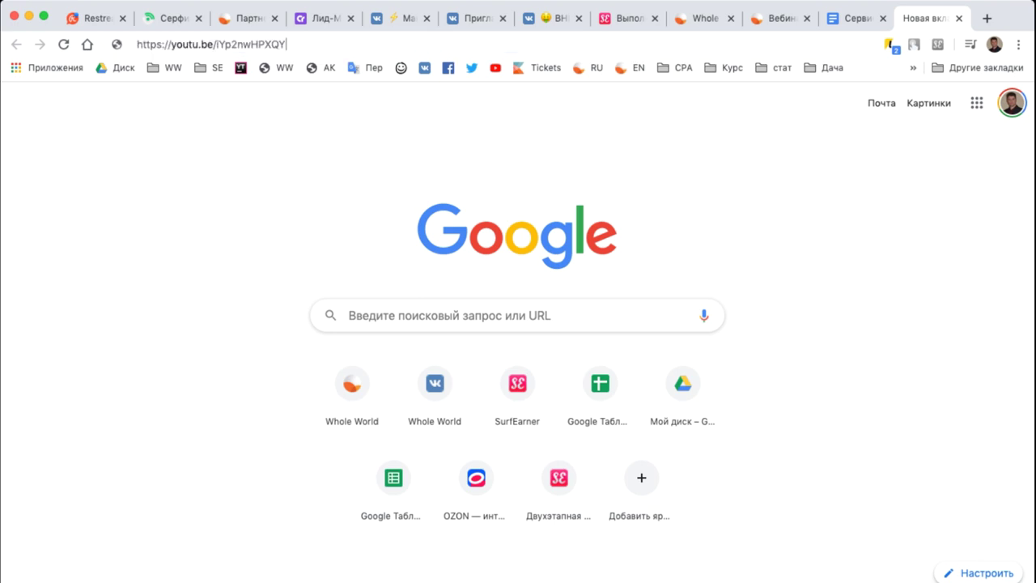
{"action": "key", "text": "Return"}
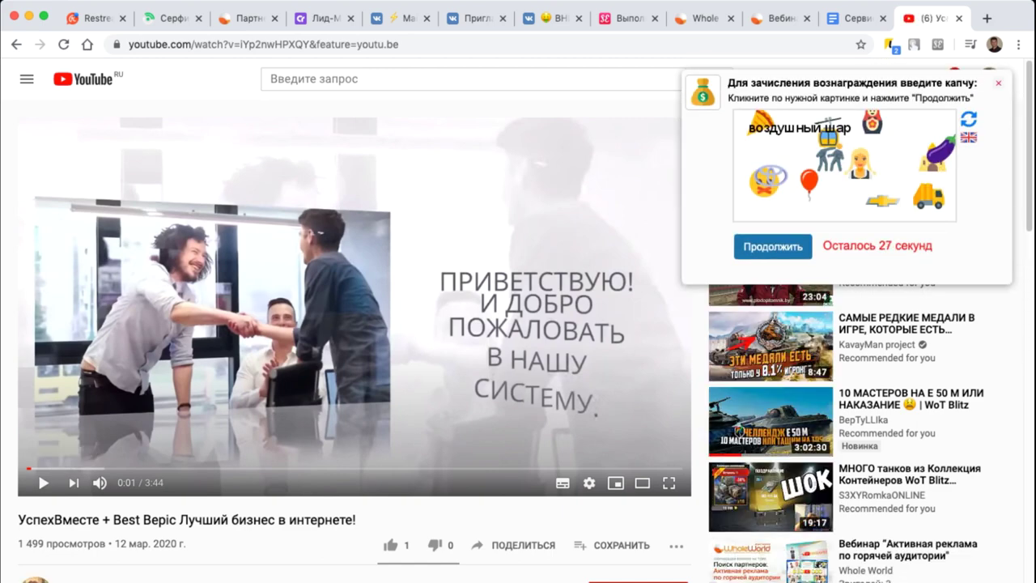
Dismiss the captcha pop-up, examine the video's YouTube page for views, description, comments and recommended videos, and close the page
{"action": "left_click", "coordinate": [998, 83]}
{"action": "scroll", "coordinate": [518, 324], "scroll_direction": "down", "scroll_amount": 6}
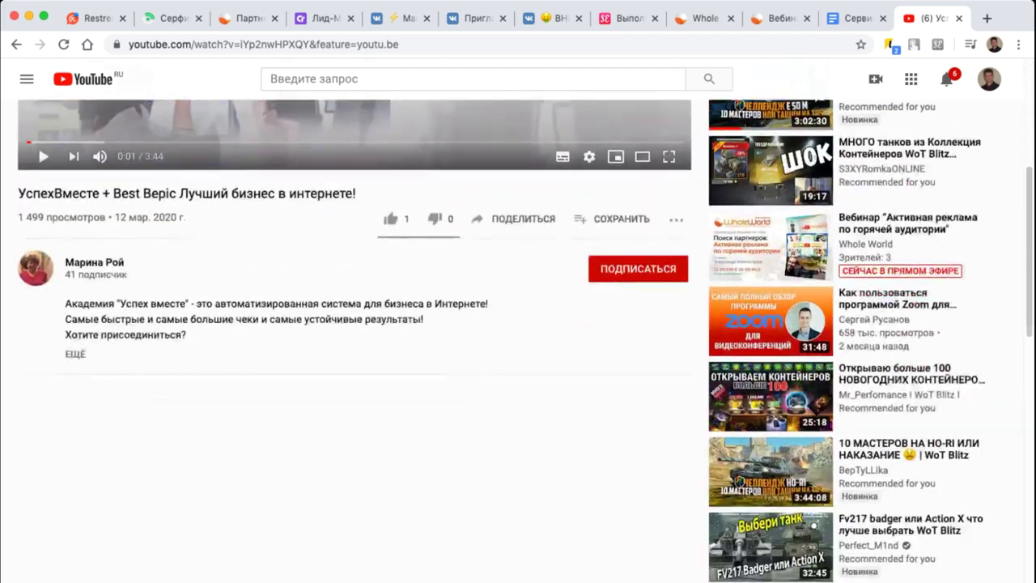
{"action": "scroll", "coordinate": [518, 324], "scroll_direction": "up", "scroll_amount": 6}
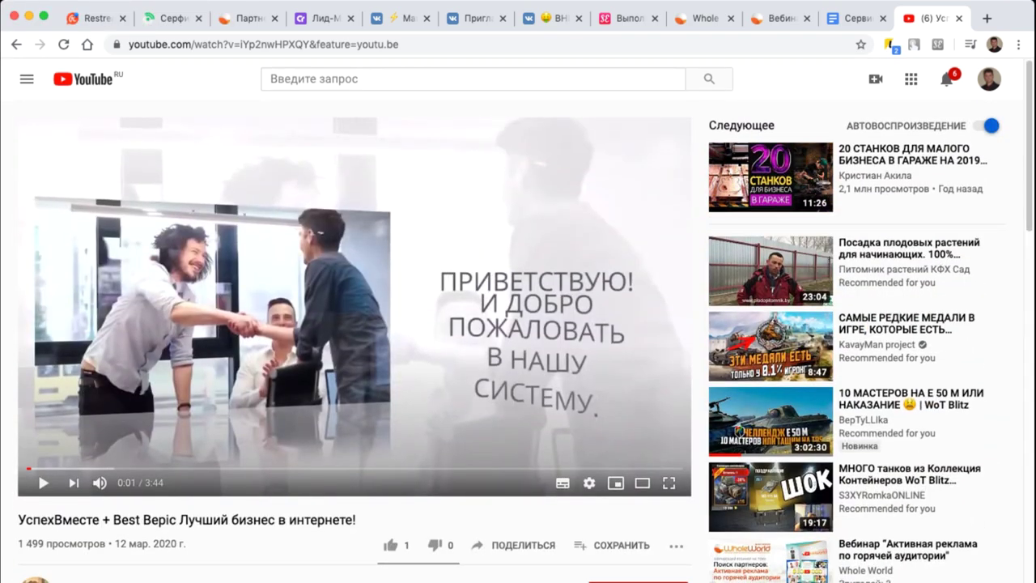
{"action": "scroll", "coordinate": [518, 324], "scroll_direction": "down", "scroll_amount": 15}
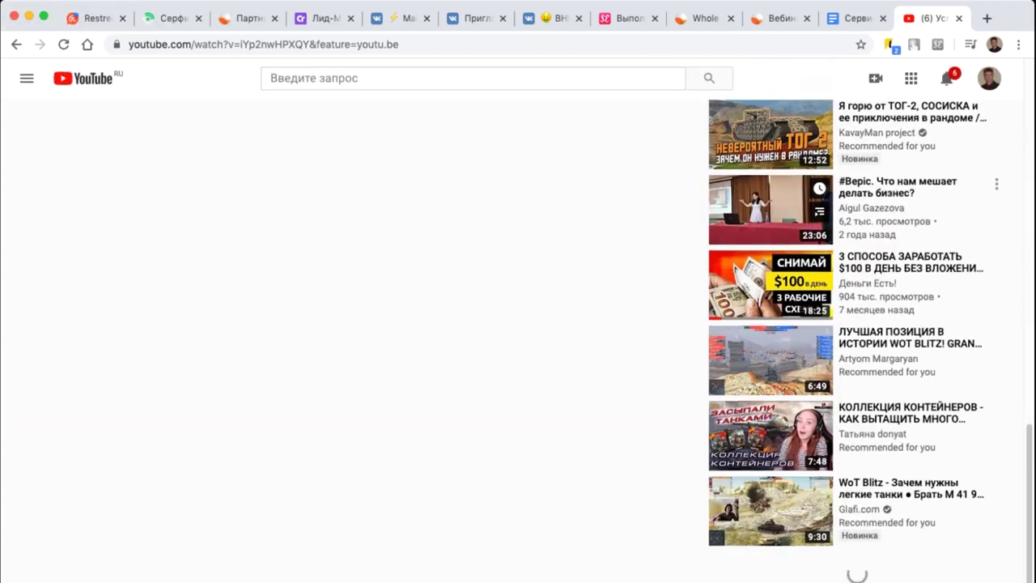
{"action": "scroll", "coordinate": [518, 324], "scroll_direction": "up", "scroll_amount": 15}
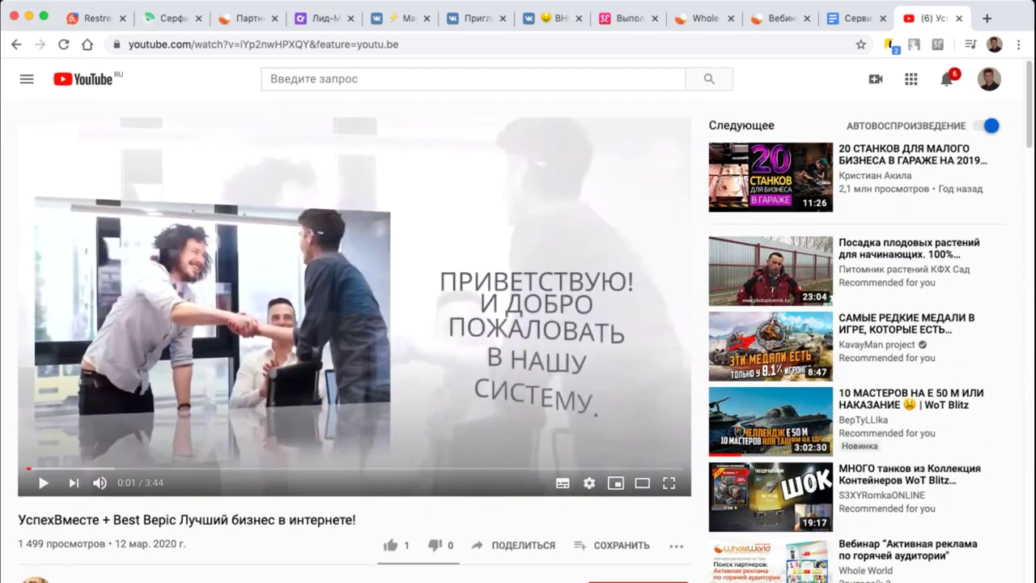
{"action": "scroll", "coordinate": [518, 324], "scroll_direction": "down", "scroll_amount": 1}
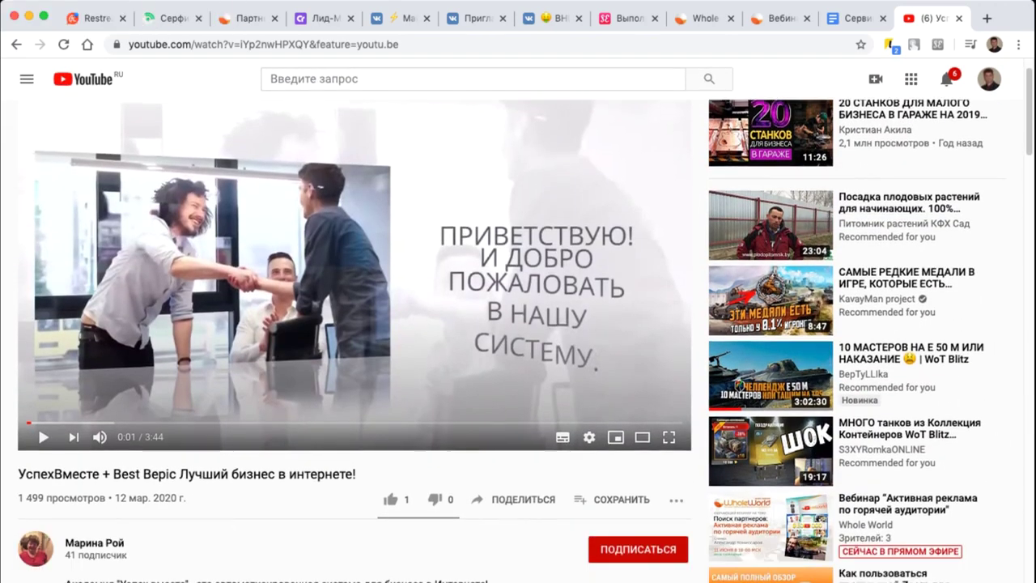
{"action": "scroll", "coordinate": [519, 324], "scroll_direction": "down", "scroll_amount": 3}
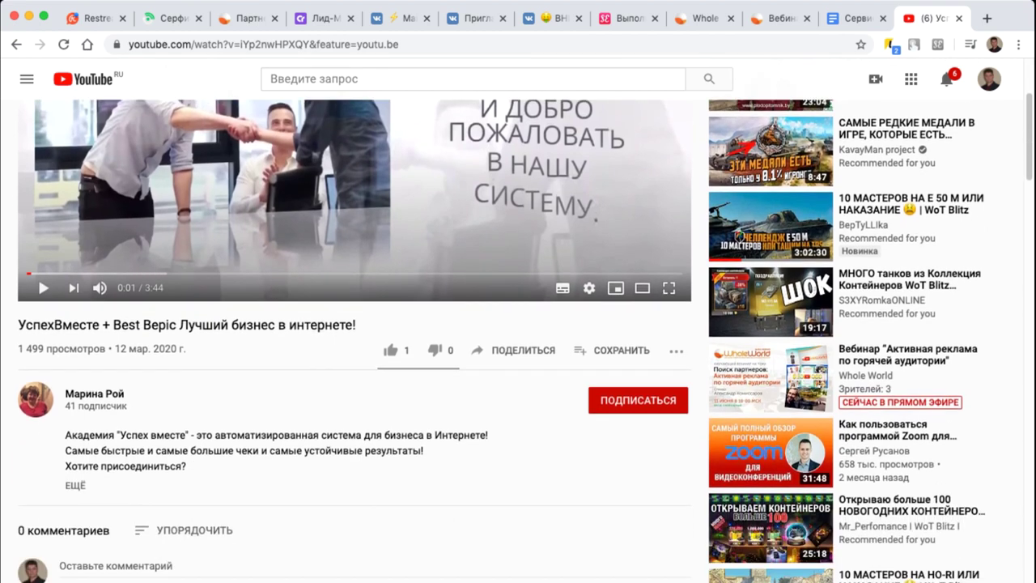
{"action": "left_click", "coordinate": [470, 78]}
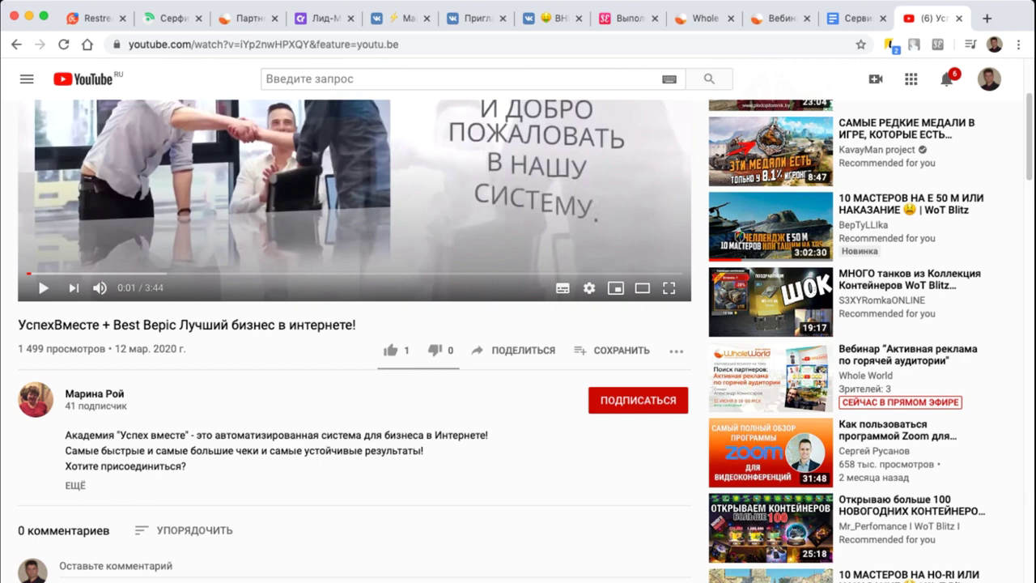
{"action": "scroll", "coordinate": [518, 324], "scroll_direction": "up", "scroll_amount": 3}
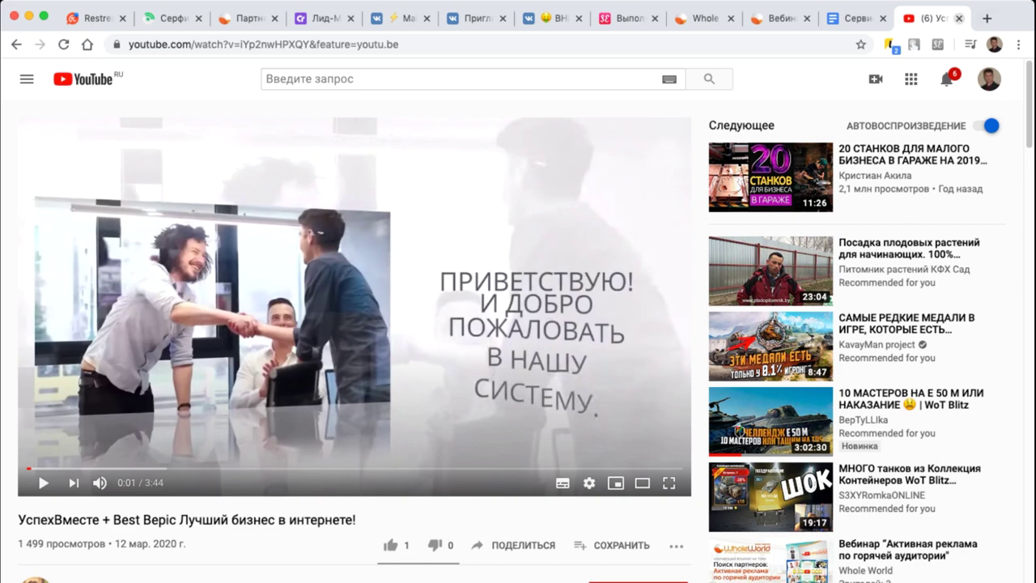
{"action": "left_click", "coordinate": [959, 17]}
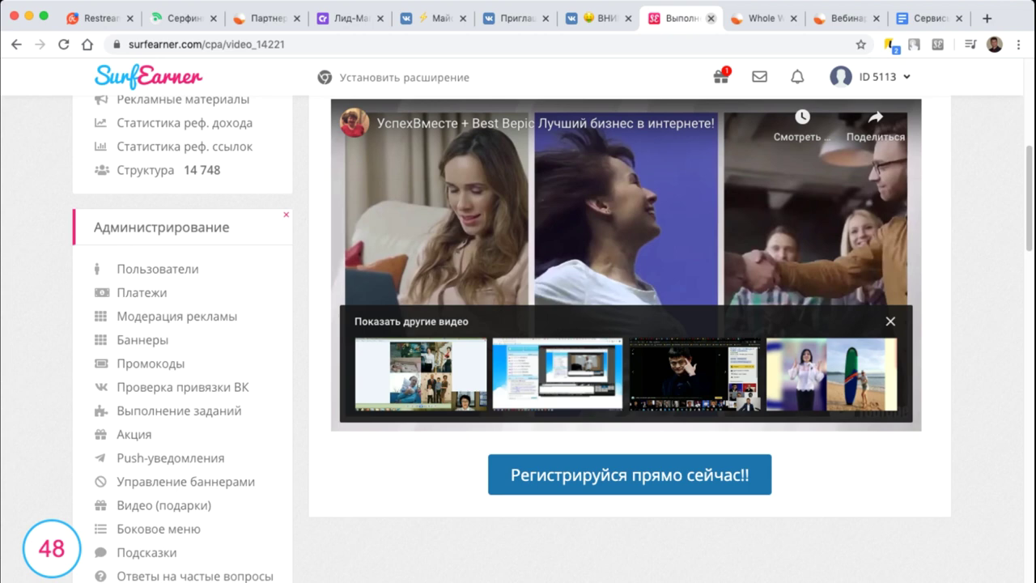
Close the SurfEarner page, switch to SEO sprint and open the form for adding a new quest
{"action": "left_click", "coordinate": [711, 18]}
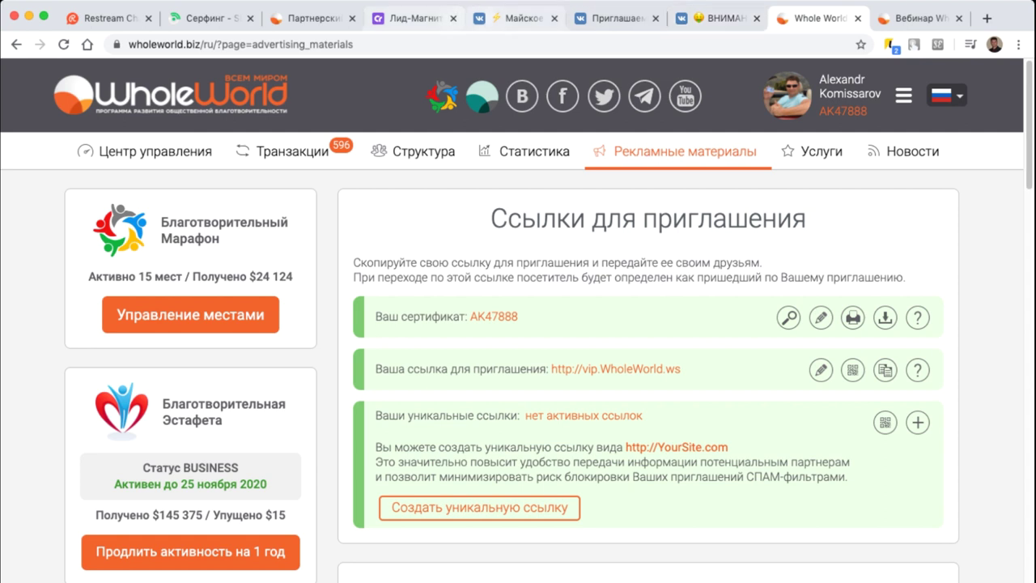
{"action": "left_click", "coordinate": [207, 18]}
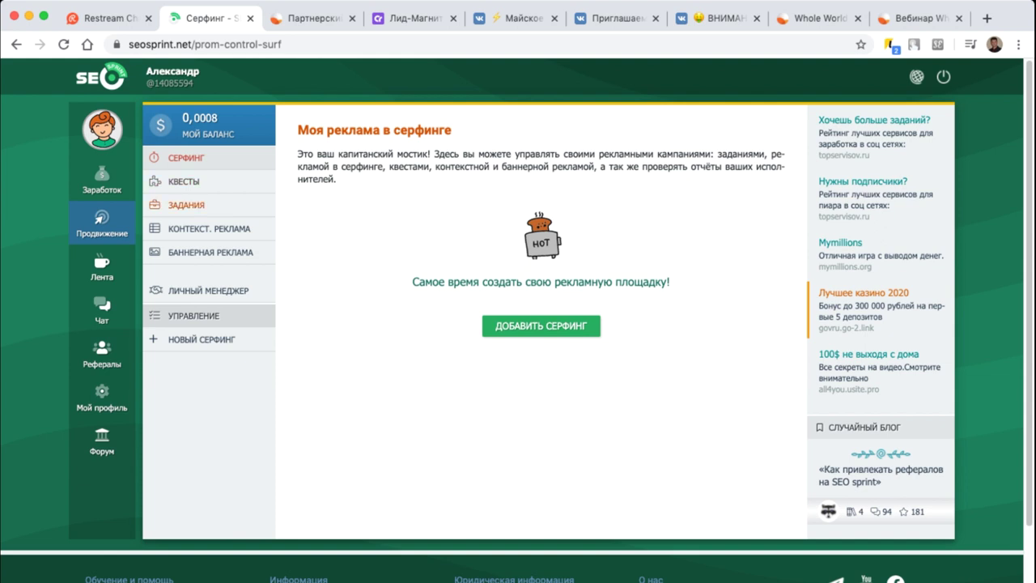
{"action": "left_click", "coordinate": [184, 181]}
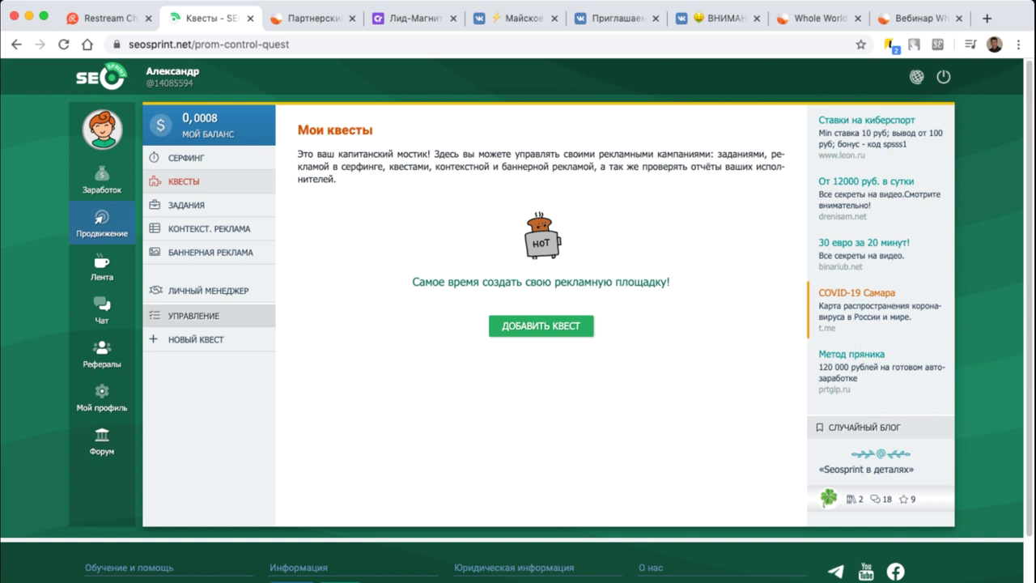
{"action": "left_click", "coordinate": [541, 326]}
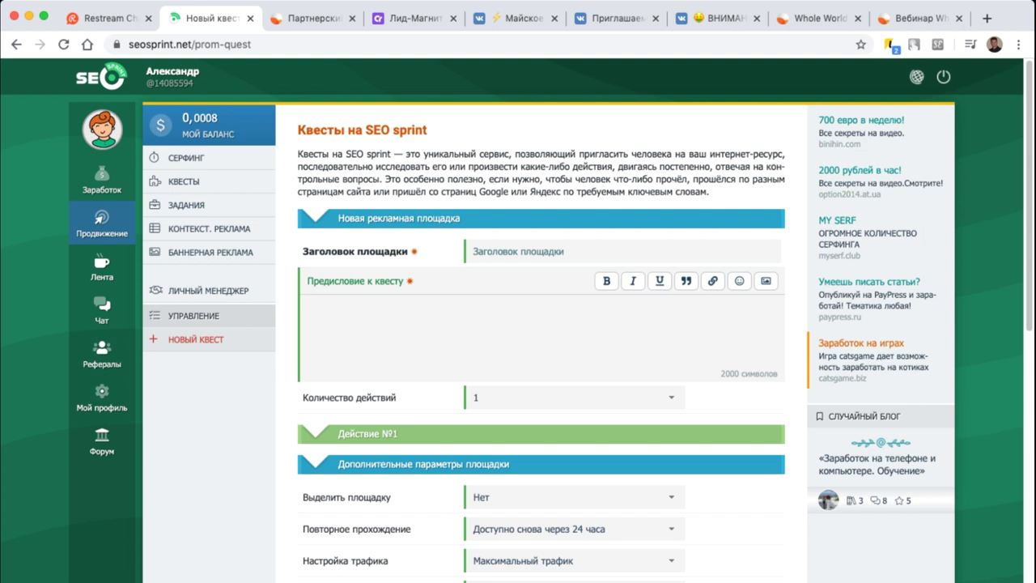
Set the new quest's number of actions (Количество действий) to 8
{"action": "scroll", "coordinate": [518, 324], "scroll_direction": "down", "scroll_amount": 4}
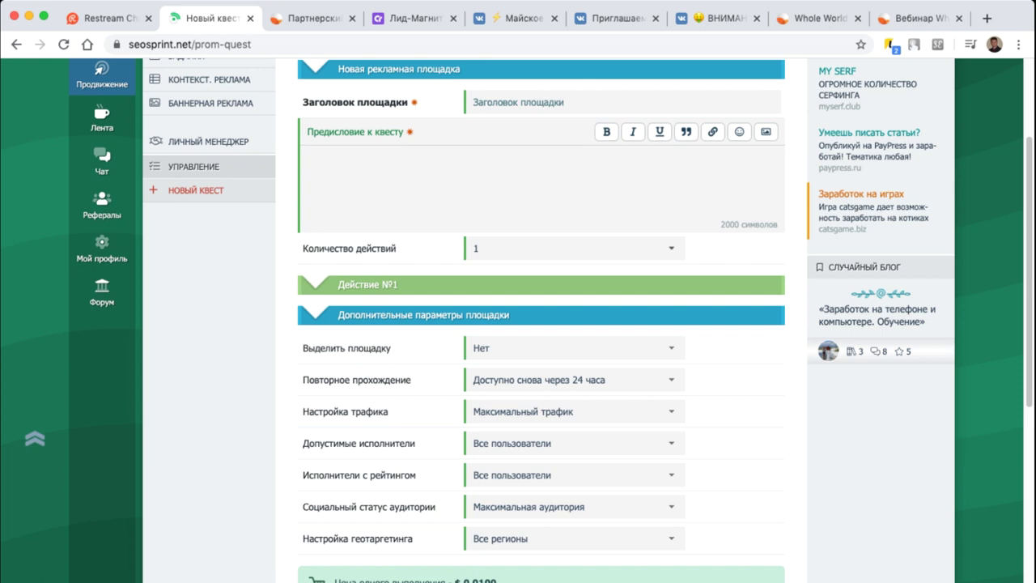
{"action": "left_click", "coordinate": [575, 249]}
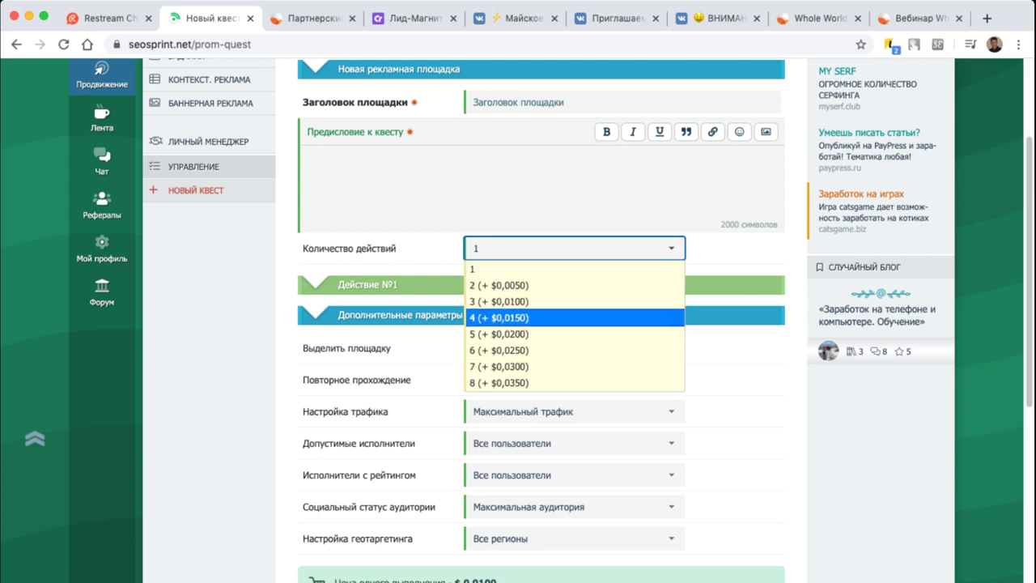
{"action": "left_click", "coordinate": [498, 382]}
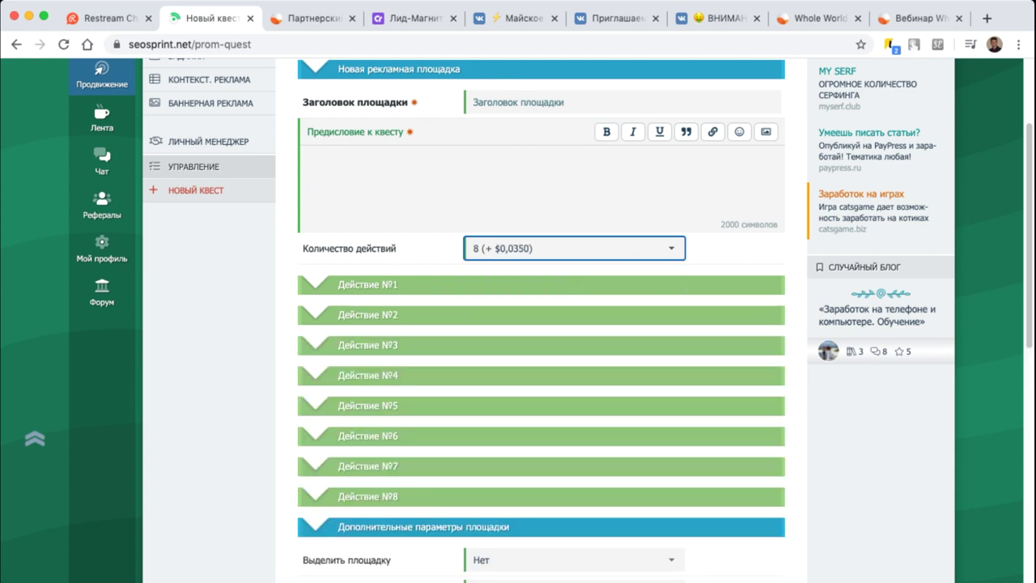
{"action": "left_click", "coordinate": [575, 249]}
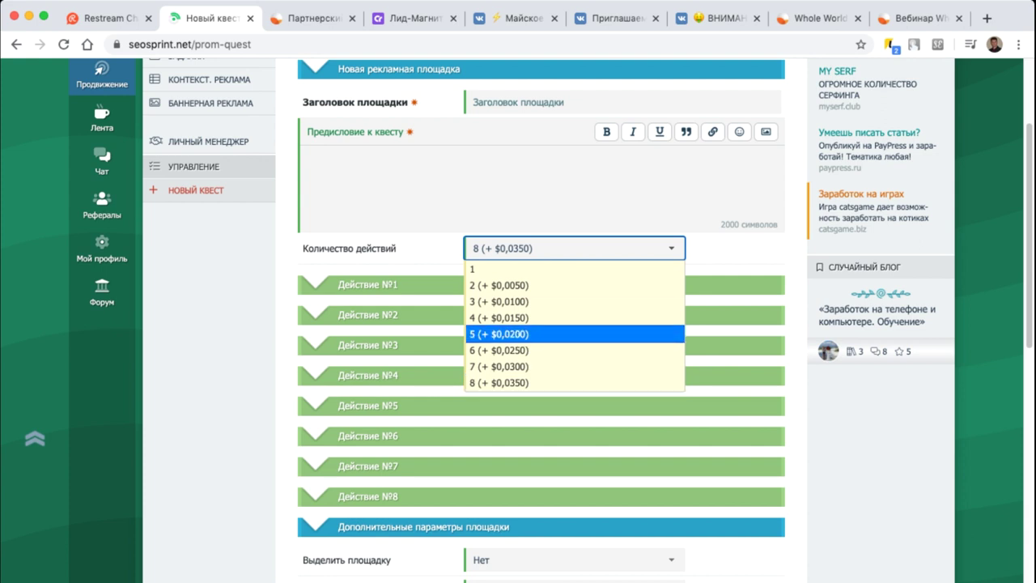
{"action": "scroll", "coordinate": [519, 346], "scroll_direction": "down", "scroll_amount": 1}
{"action": "key", "text": "Escape"}
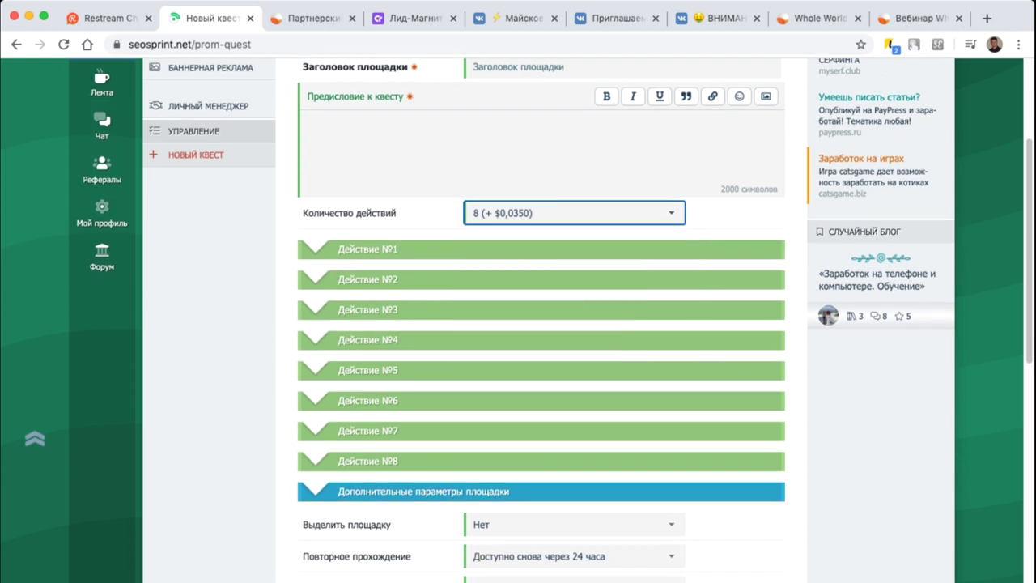
{"action": "scroll", "coordinate": [541, 324], "scroll_direction": "up", "scroll_amount": 2}
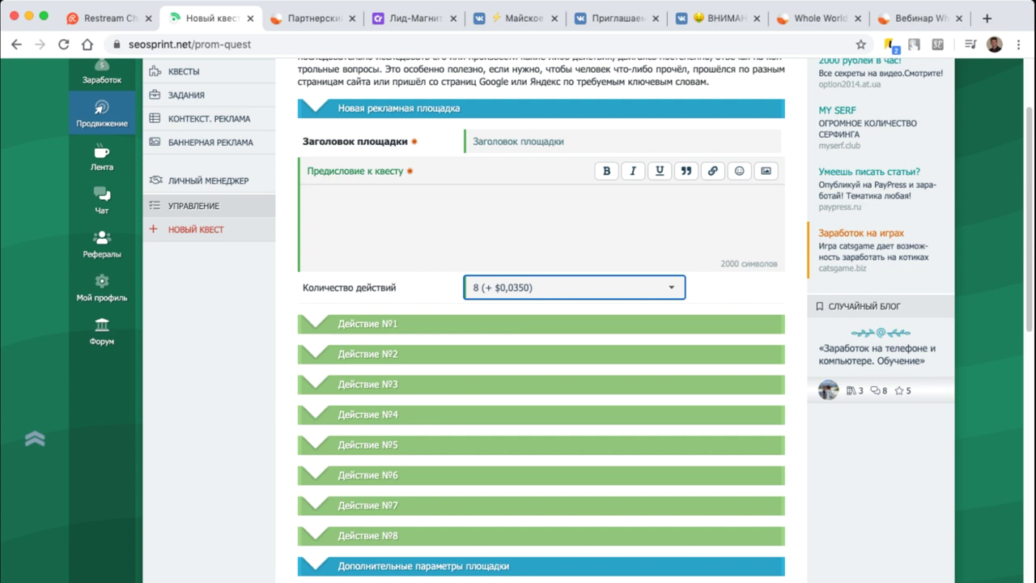
Enter "Смотрим видео внимательно" as the quest's title and place the cursor in the empty preface field
{"action": "left_click", "coordinate": [308, 194]}
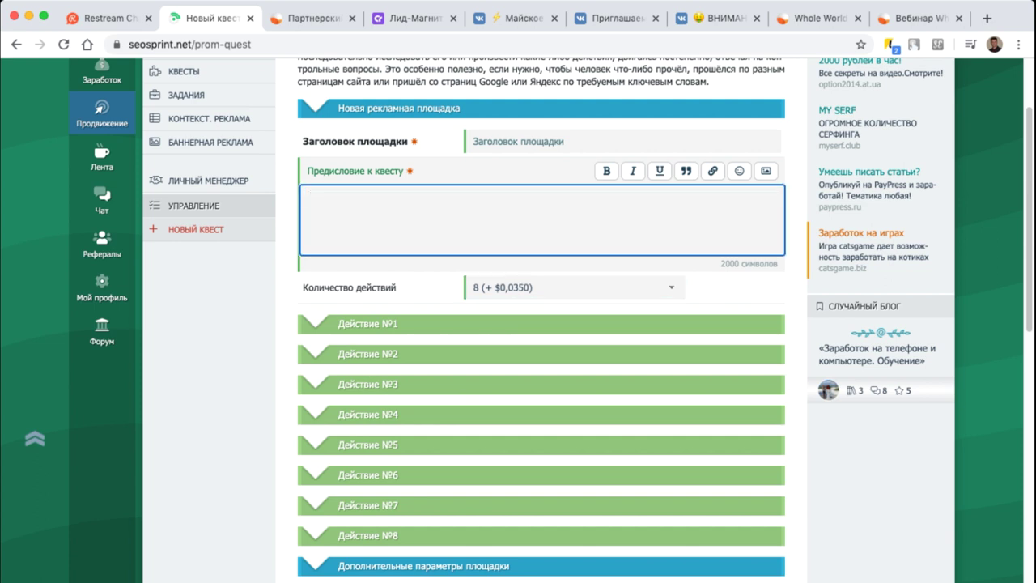
{"action": "scroll", "coordinate": [541, 324], "scroll_direction": "up", "scroll_amount": 2}
{"action": "left_click", "coordinate": [567, 230]}
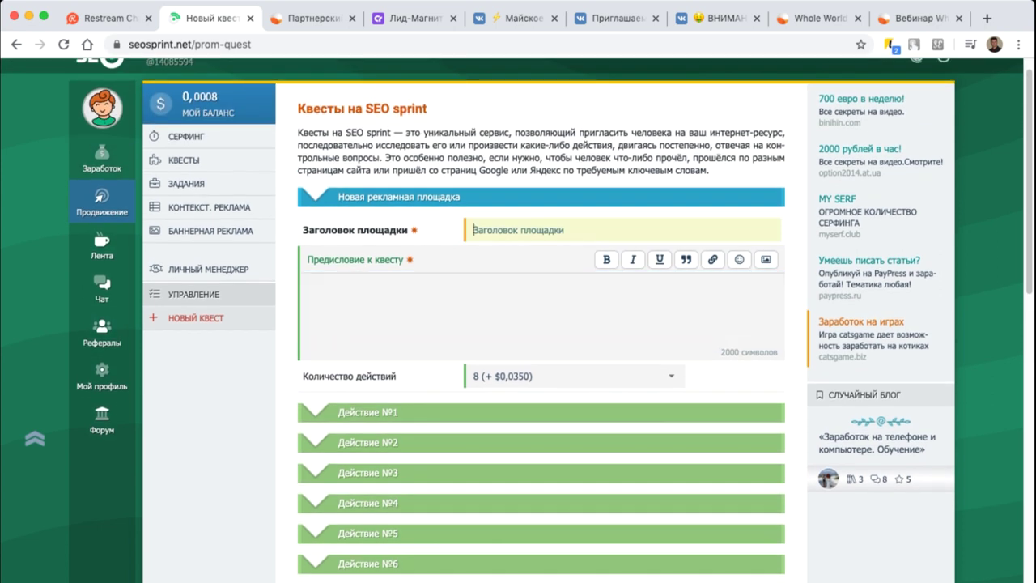
{"action": "type", "text": "Смотрим"}
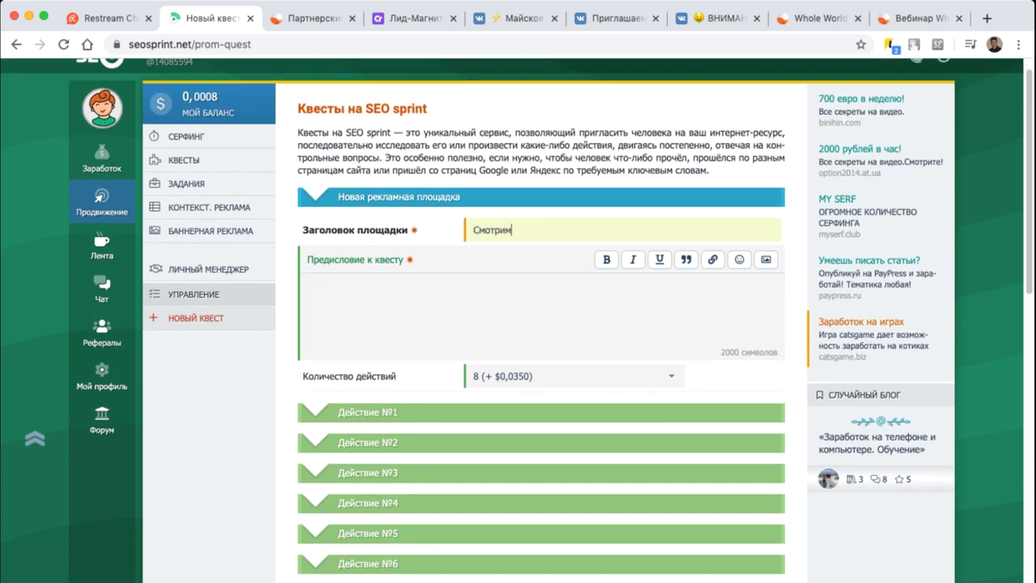
{"action": "type", "text": " видео внимательно"}
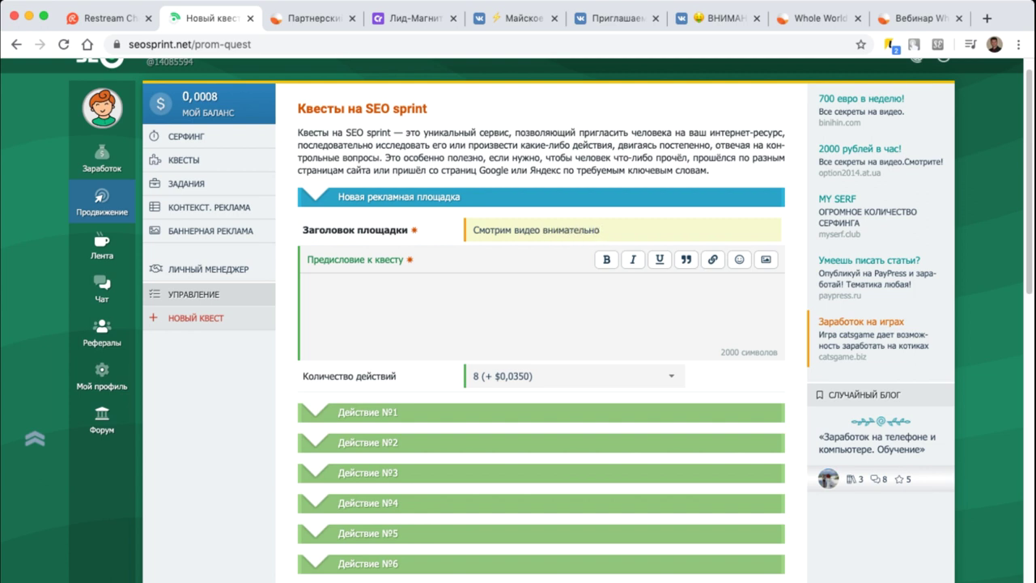
{"action": "left_click", "coordinate": [308, 283]}
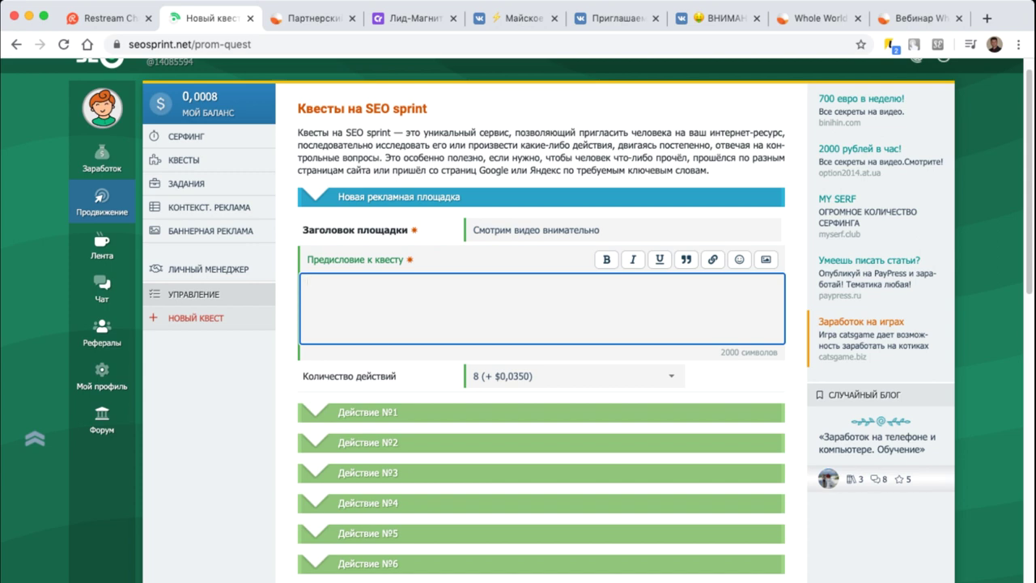
{"action": "scroll", "coordinate": [518, 320], "scroll_direction": "down", "scroll_amount": 2}
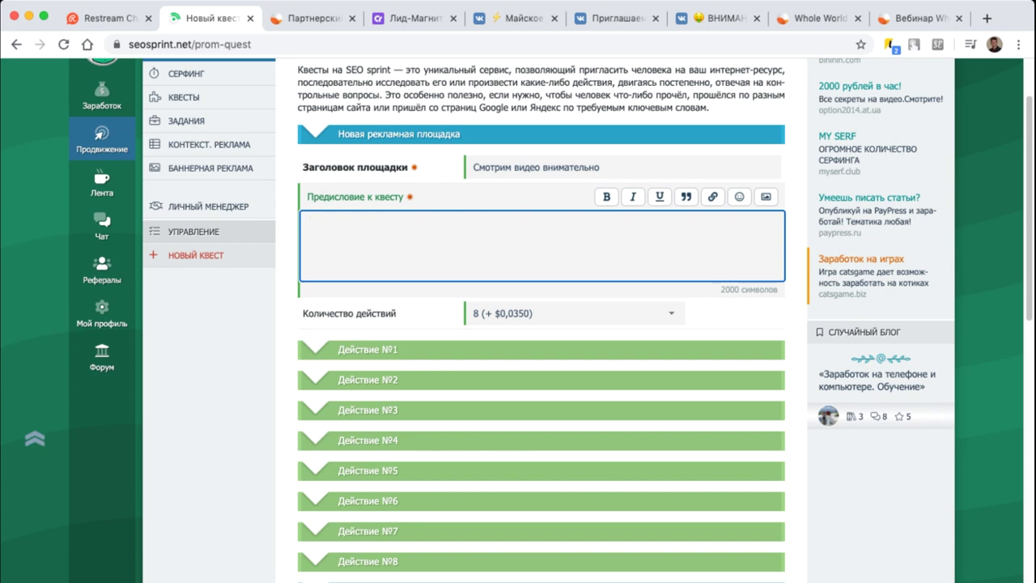
Switch to the Whole World site, look over the promotional videos on its home page and return to the quest form
{"action": "left_click", "coordinate": [818, 17]}
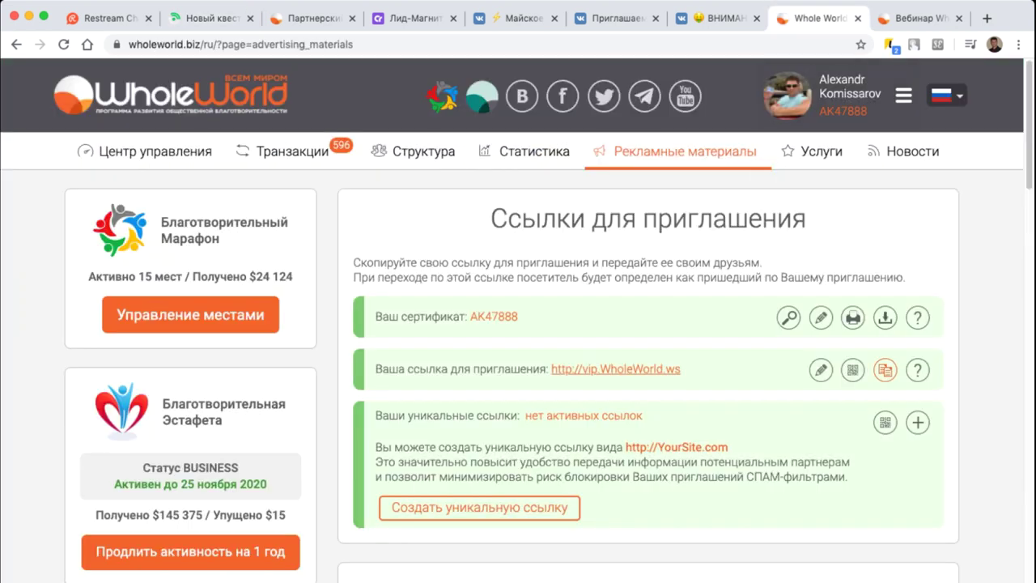
{"action": "key", "text": "super+r"}
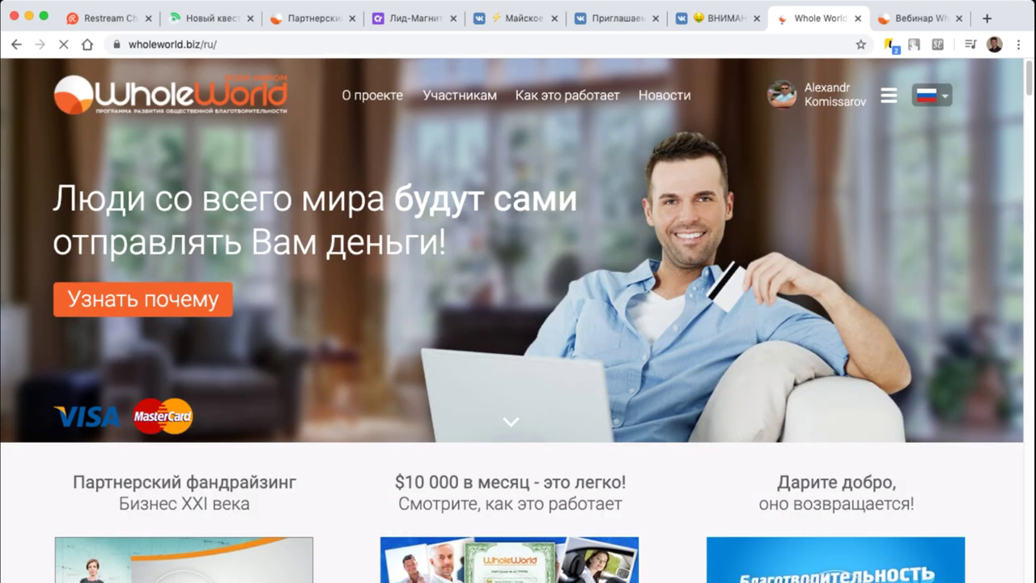
{"action": "scroll", "coordinate": [513, 324], "scroll_direction": "down", "scroll_amount": 4}
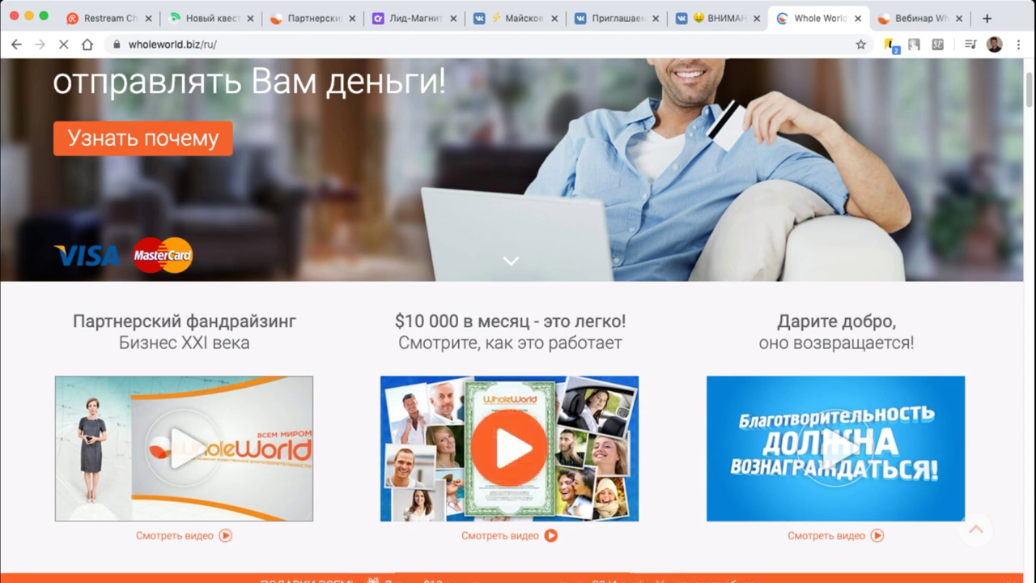
{"action": "key", "text": "ctrl+shift+Tab"}
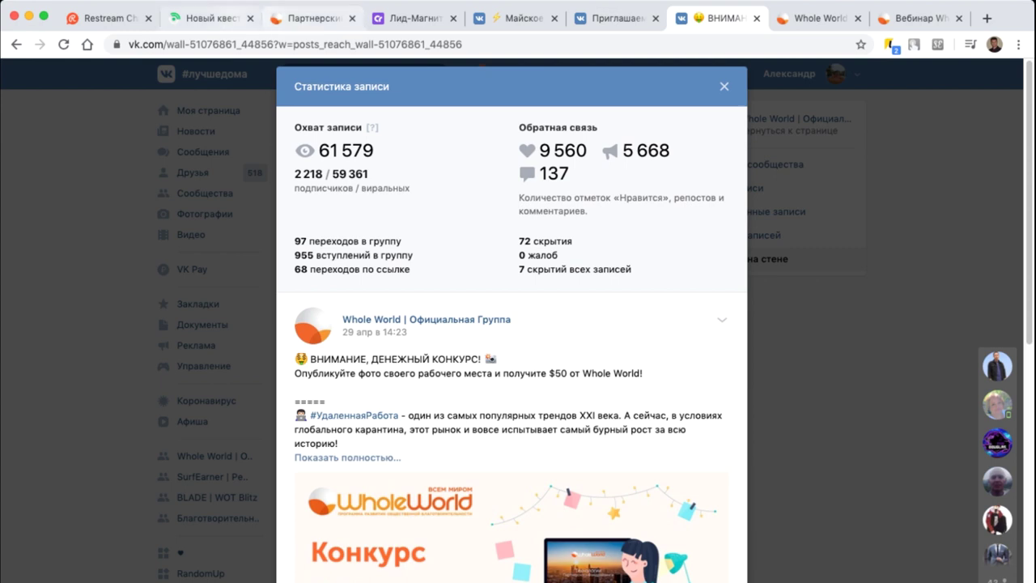
{"action": "key", "text": "ctrl+2"}
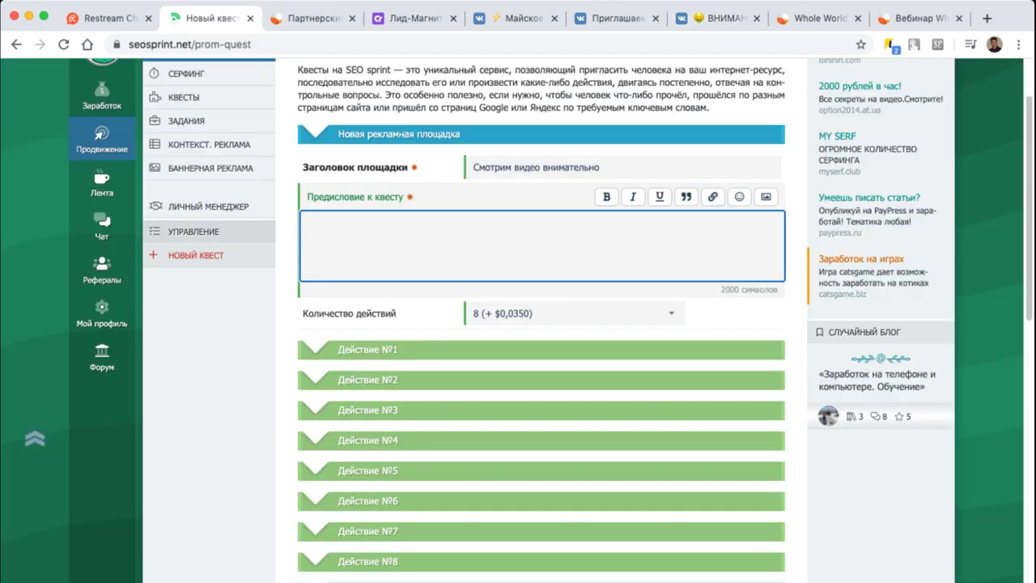
Examine the quest form's additional placement parameters and the price of one completion
{"action": "scroll", "coordinate": [542, 324], "scroll_direction": "down", "scroll_amount": 2}
{"action": "scroll", "coordinate": [542, 324], "scroll_direction": "down", "scroll_amount": 5}
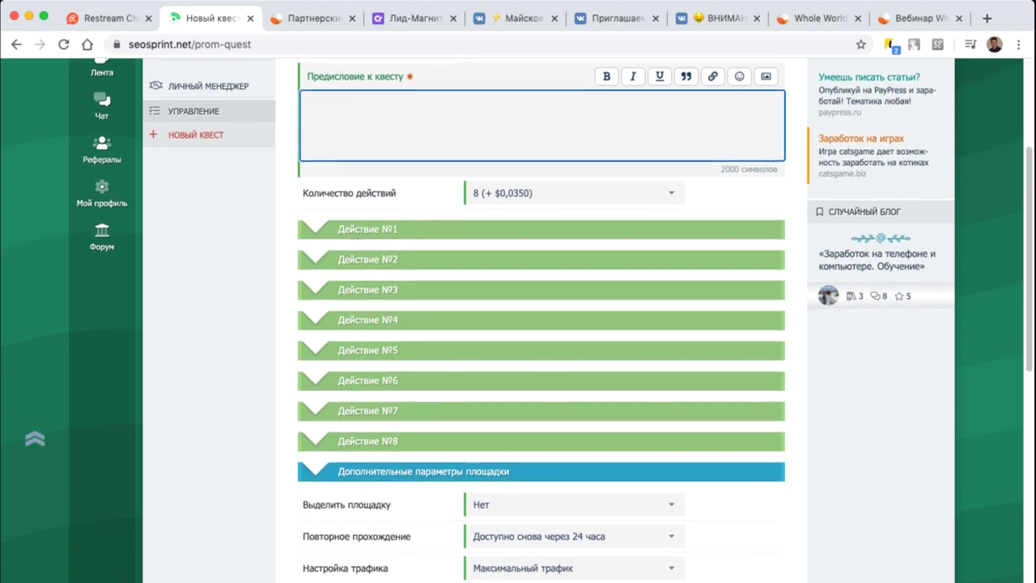
{"action": "scroll", "coordinate": [542, 324], "scroll_direction": "down", "scroll_amount": 3}
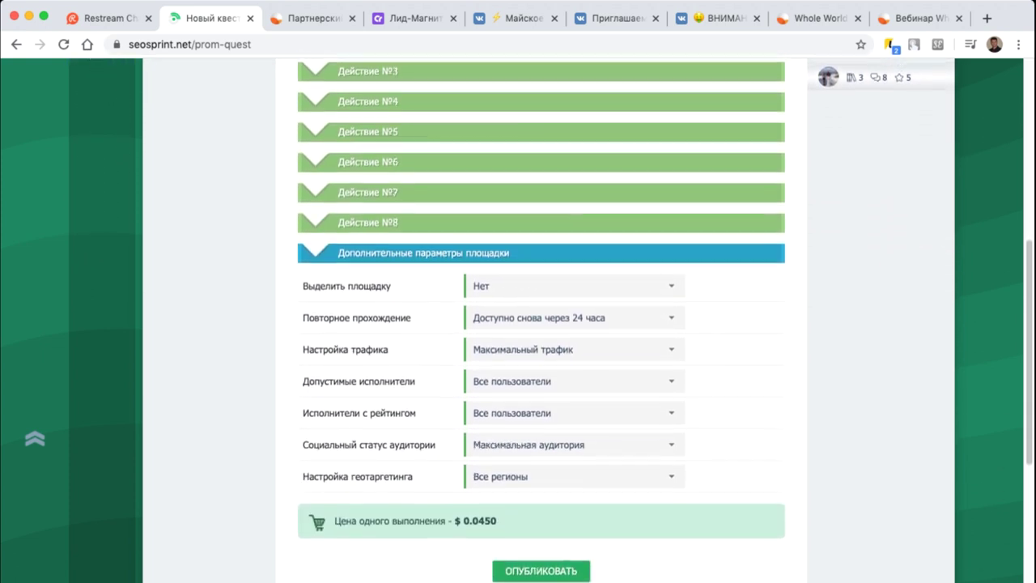
{"action": "scroll", "coordinate": [543, 324], "scroll_direction": "up", "scroll_amount": 1}
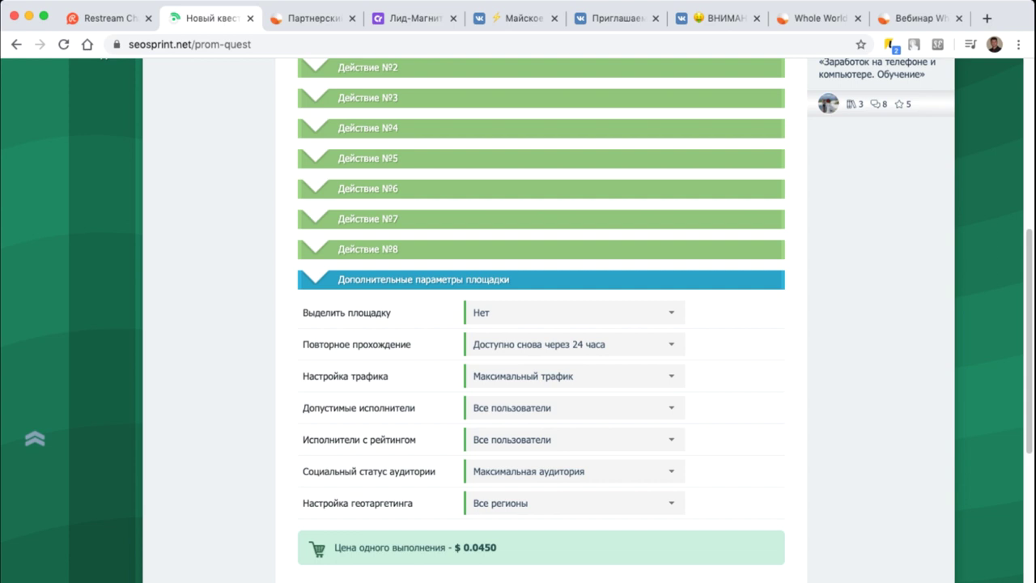
{"action": "scroll", "coordinate": [541, 324], "scroll_direction": "up", "scroll_amount": 3}
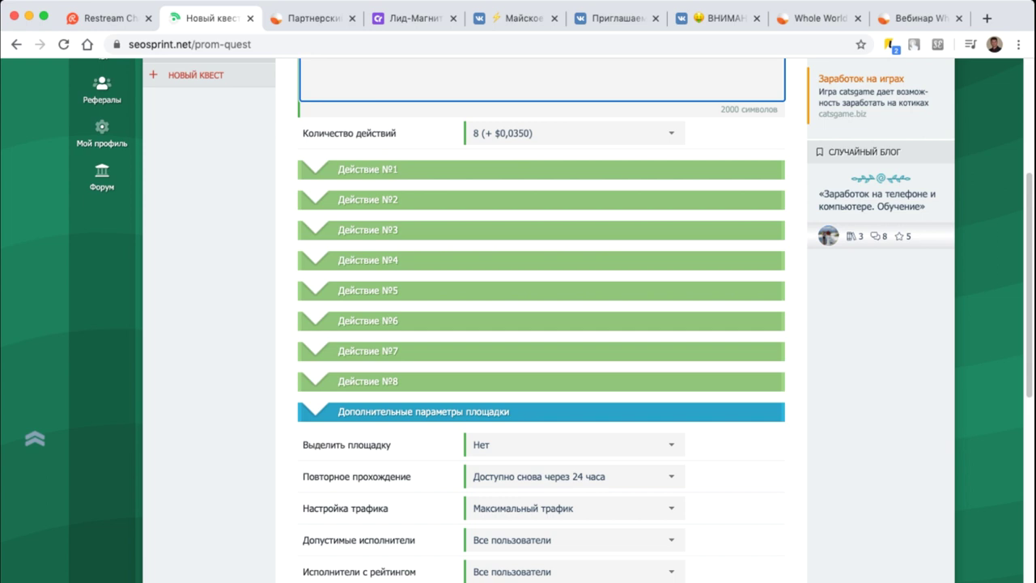
Expand action №1 of the quest and enter "$5, $10 и $15" as its correct answer
{"action": "left_click", "coordinate": [367, 169]}
{"action": "left_click", "coordinate": [309, 225]}
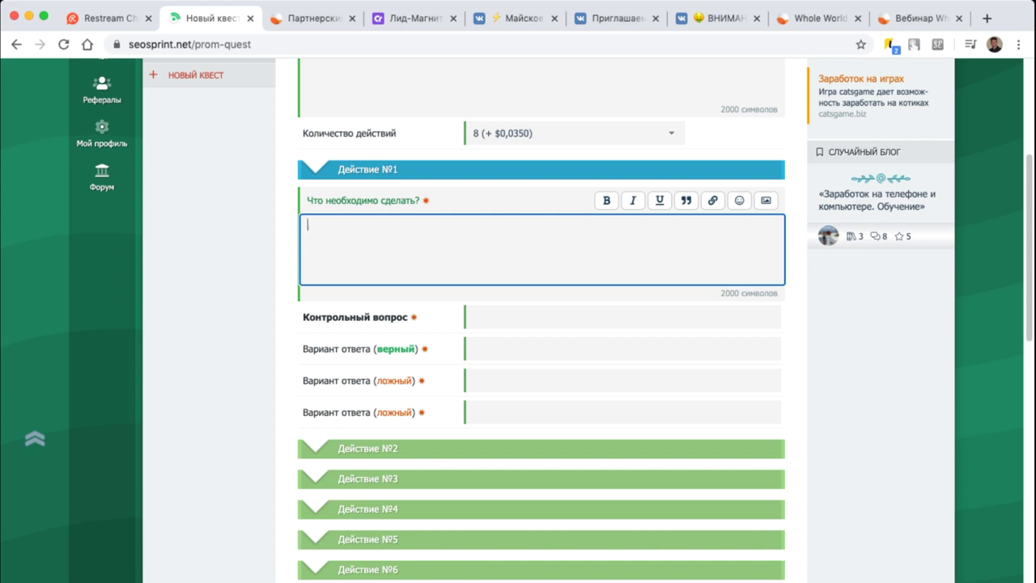
{"action": "left_click", "coordinate": [567, 349]}
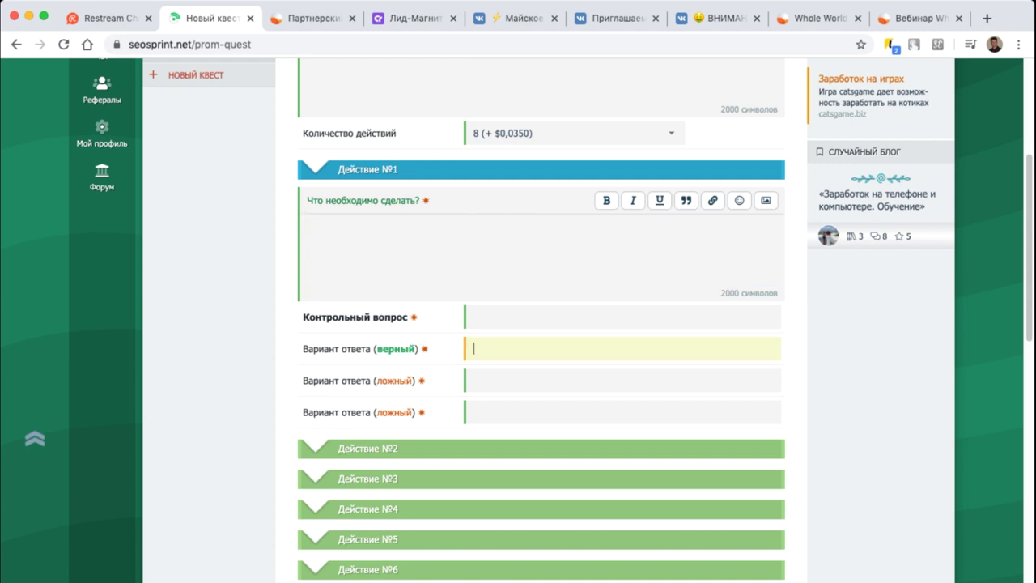
{"action": "type", "text": "%"}
{"action": "key", "text": "BackSpace"}
{"action": "type", "text": "$5"}
{"action": "type", "text": ", $"}
{"action": "type", "text": "10"}
{"action": "type", "text": " и %1"}
{"action": "type", "text": "5"}
{"action": "key", "text": "BackSpace"}
{"action": "key", "text": "BackSpace"}
{"action": "key", "text": "BackSpace"}
{"action": "type", "text": "$15"}
Copy action №1's correct answer into the first false answer and edit it to "$1, $3 и $5"
{"action": "left_click", "coordinate": [624, 380]}
{"action": "key", "text": "shift+Tab"}
{"action": "key", "text": "ctrl+c"}
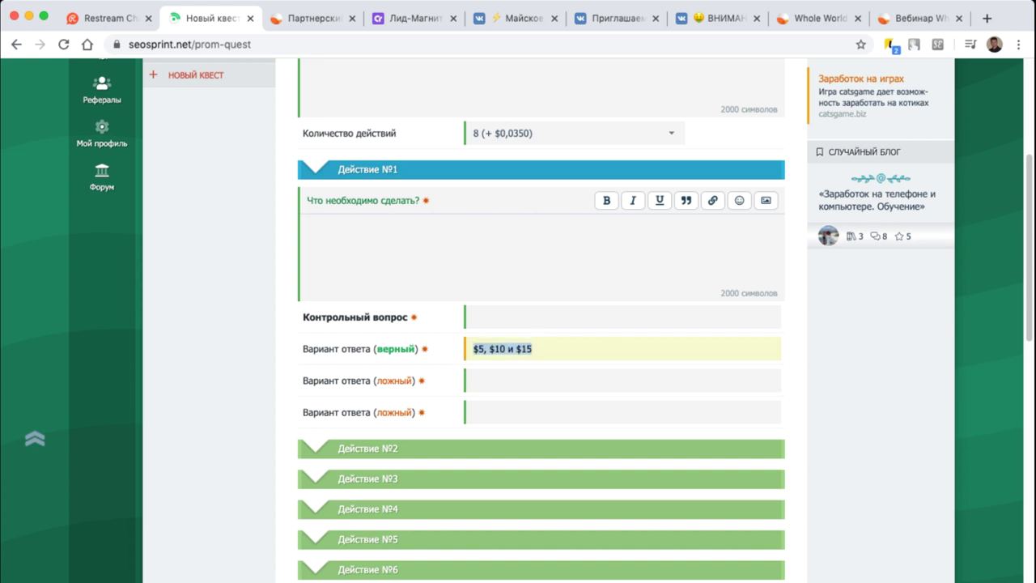
{"action": "key", "text": "Tab"}
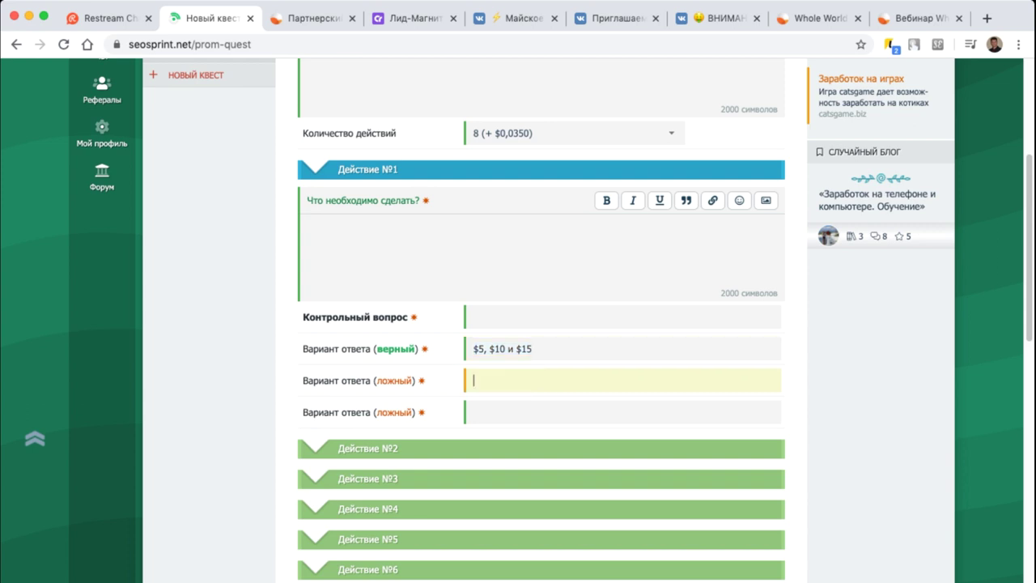
{"action": "key", "text": "ctrl+v"}
{"action": "left_click", "coordinate": [485, 380]}
{"action": "key", "text": "BackSpace"}
{"action": "type", "text": "1"}
{"action": "left_click", "coordinate": [501, 380]}
{"action": "key", "text": "BackSpace"}
{"action": "key", "text": "BackSpace"}
{"action": "type", "text": "3"}
{"action": "key", "text": "Right"}
{"action": "key", "text": "Right"}
{"action": "key", "text": "Right"}
{"action": "key", "text": "Right"}
{"action": "key", "text": "Right"}
{"action": "key", "text": "BackSpace"}
Paste the copied answer into action №1's second false answer and edit it to "$50, $100 и $10"
{"action": "left_click", "coordinate": [474, 412]}
{"action": "key", "text": "super+v"}
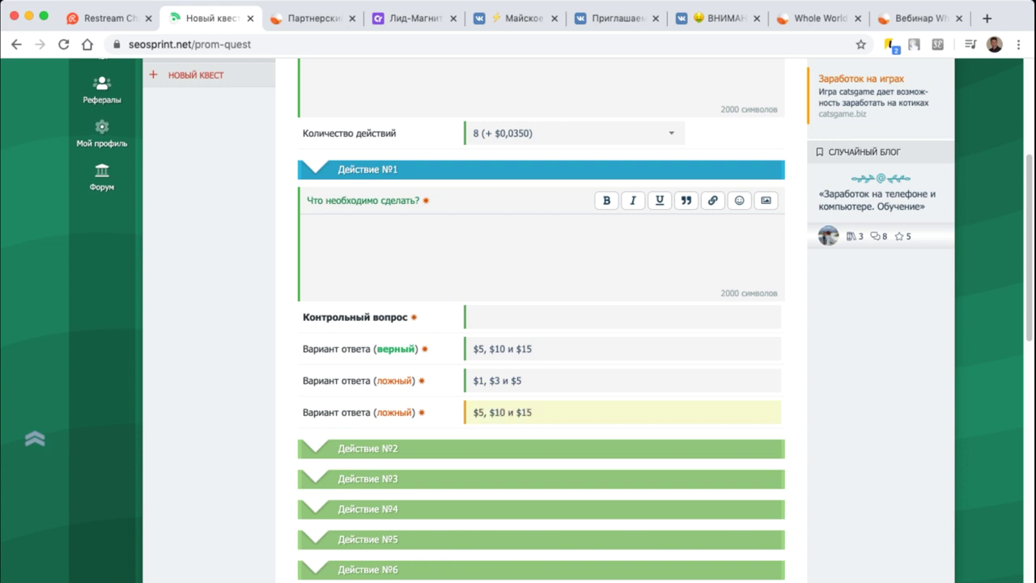
{"action": "left_click", "coordinate": [484, 412]}
{"action": "type", "text": "0"}
{"action": "left_click", "coordinate": [496, 412]}
{"action": "type", "text": "0"}
{"action": "key", "text": "Right"}
{"action": "key", "text": "Right"}
{"action": "key", "text": "Right"}
{"action": "key", "text": "Right"}
{"action": "key", "text": "Right"}
{"action": "key", "text": "Right"}
{"action": "key", "text": "BackSpace"}
{"action": "type", "text": "0"}
{"action": "left_click", "coordinate": [526, 317]}
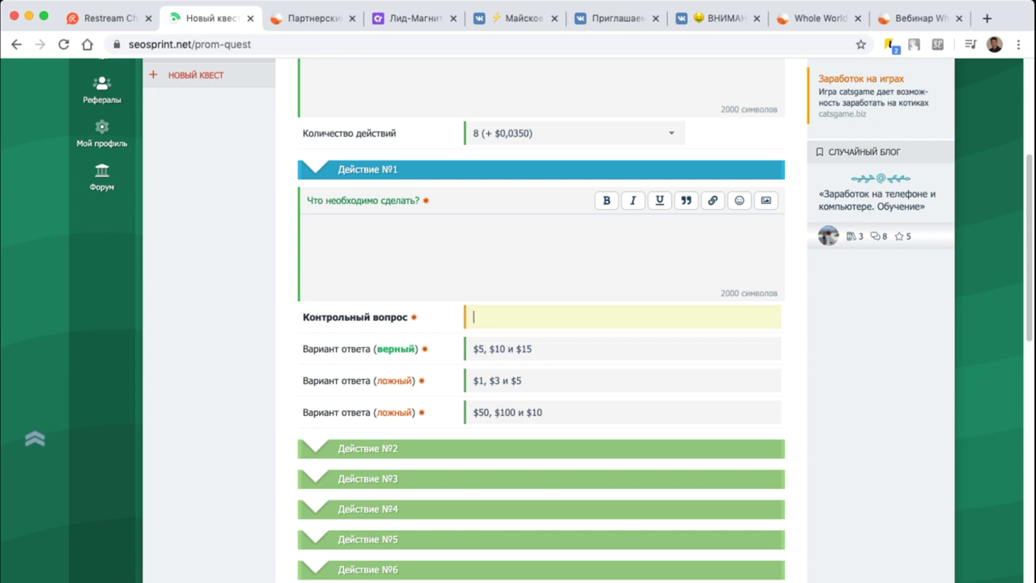
{"action": "scroll", "coordinate": [555, 319], "scroll_direction": "down", "scroll_amount": 1}
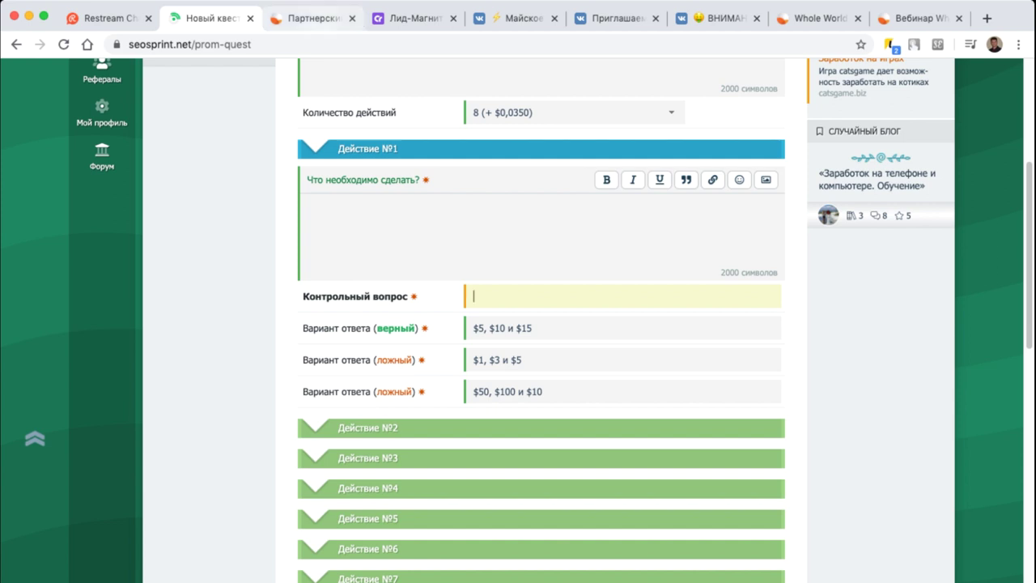
Examine the Whole World landing page at vip.income24.biz, from its headline through how the program works to the earnings calculator
{"action": "key", "text": "ctrl+Tab"}
{"action": "scroll", "coordinate": [519, 324], "scroll_direction": "up", "scroll_amount": 10}
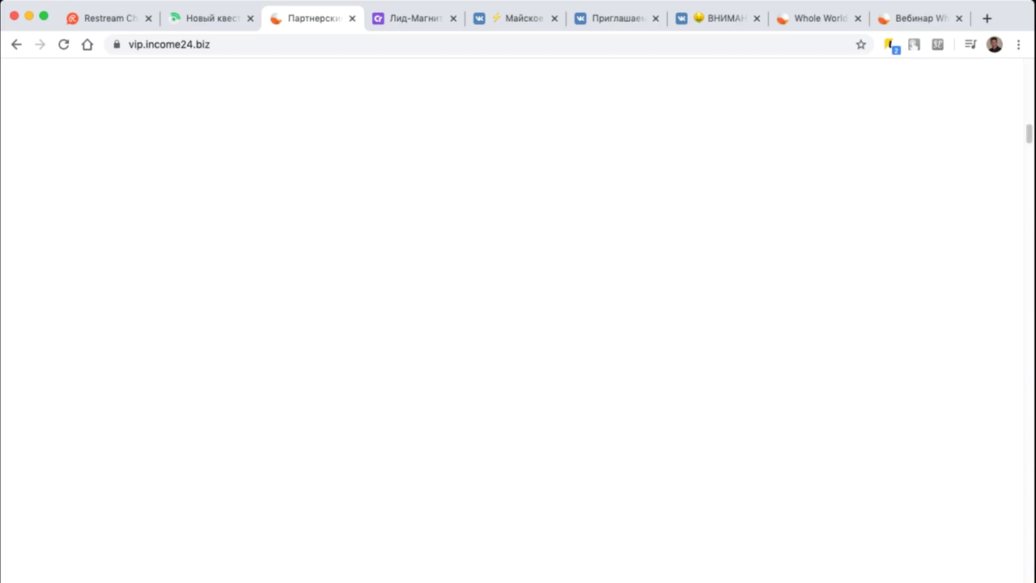
{"action": "scroll", "coordinate": [518, 323], "scroll_direction": "up", "scroll_amount": 10}
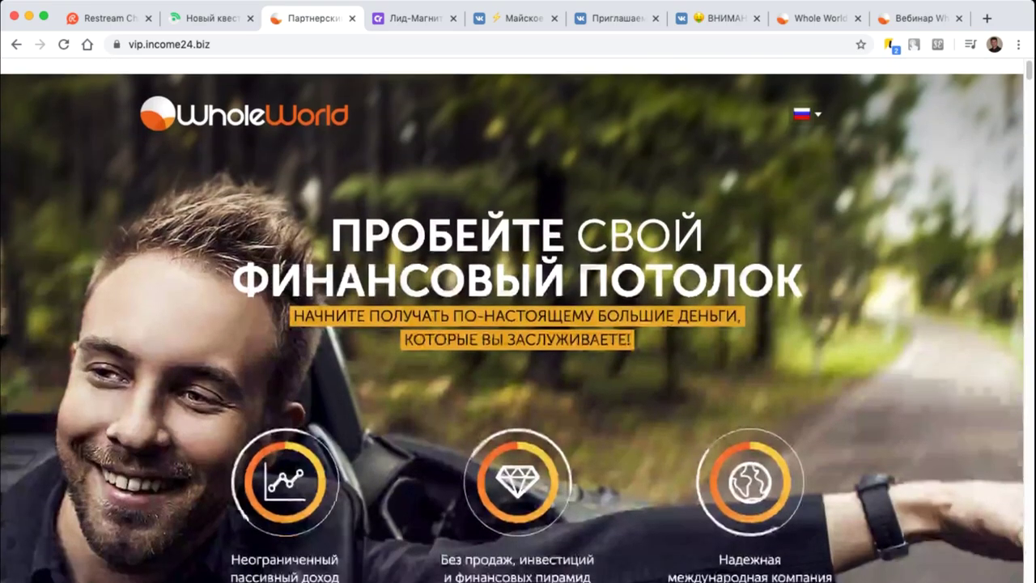
{"action": "scroll", "coordinate": [518, 324], "scroll_direction": "down", "scroll_amount": 4}
{"action": "scroll", "coordinate": [518, 324], "scroll_direction": "down", "scroll_amount": 20}
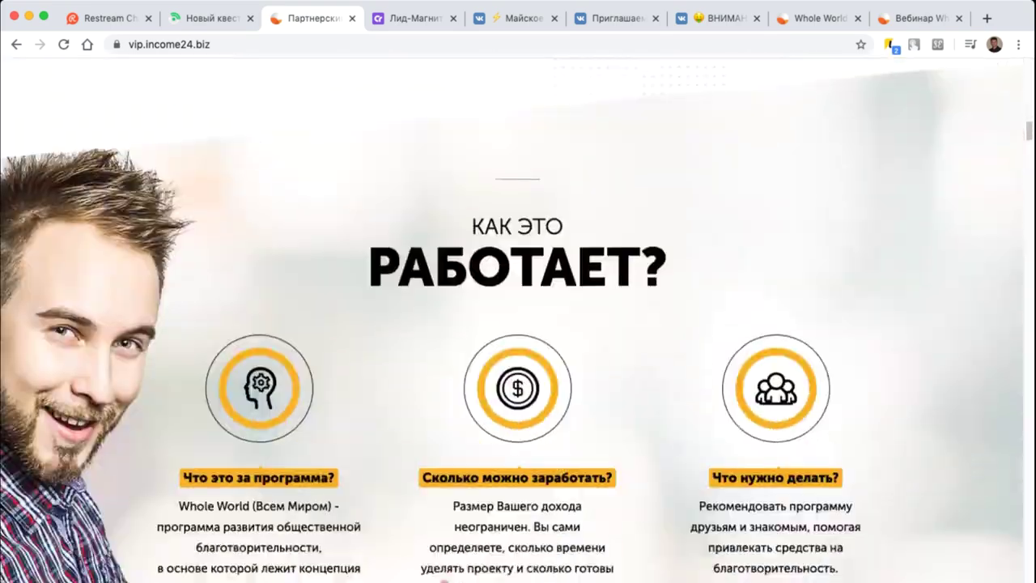
{"action": "scroll", "coordinate": [253, 341], "scroll_direction": "down", "scroll_amount": 10}
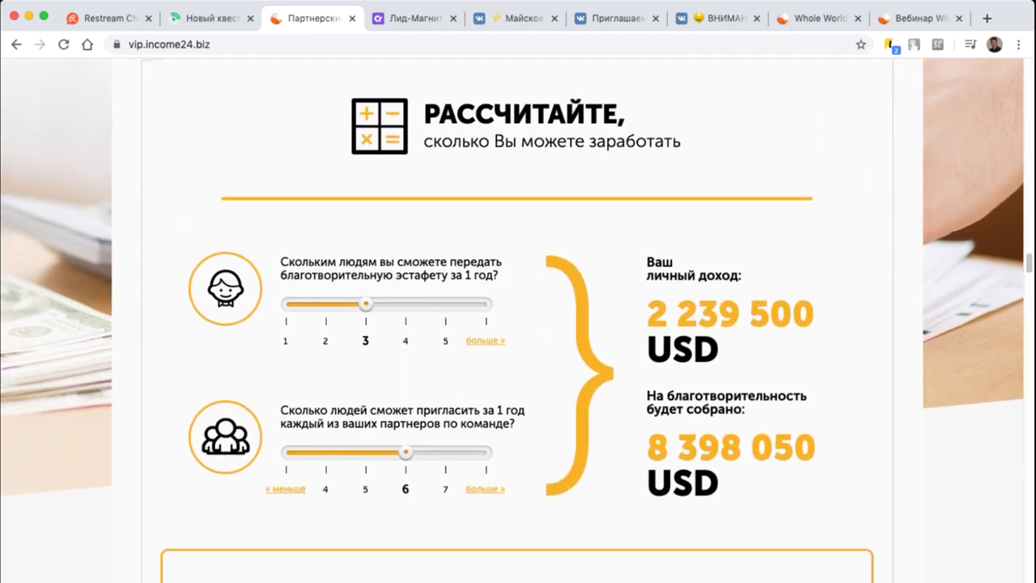
{"action": "scroll", "coordinate": [518, 324], "scroll_direction": "down", "scroll_amount": 1}
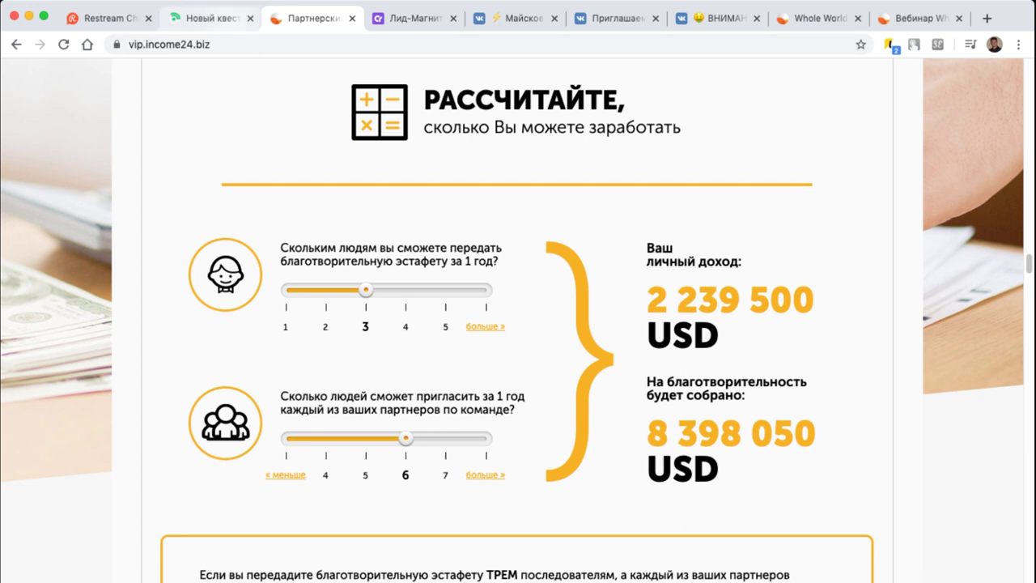
{"action": "left_click", "coordinate": [206, 17]}
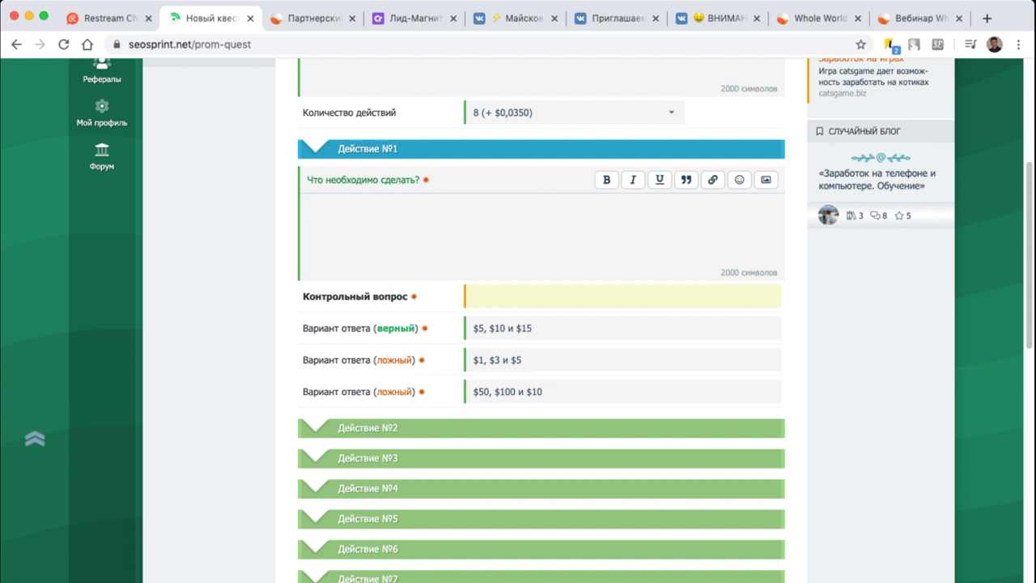
{"action": "left_click", "coordinate": [312, 17]}
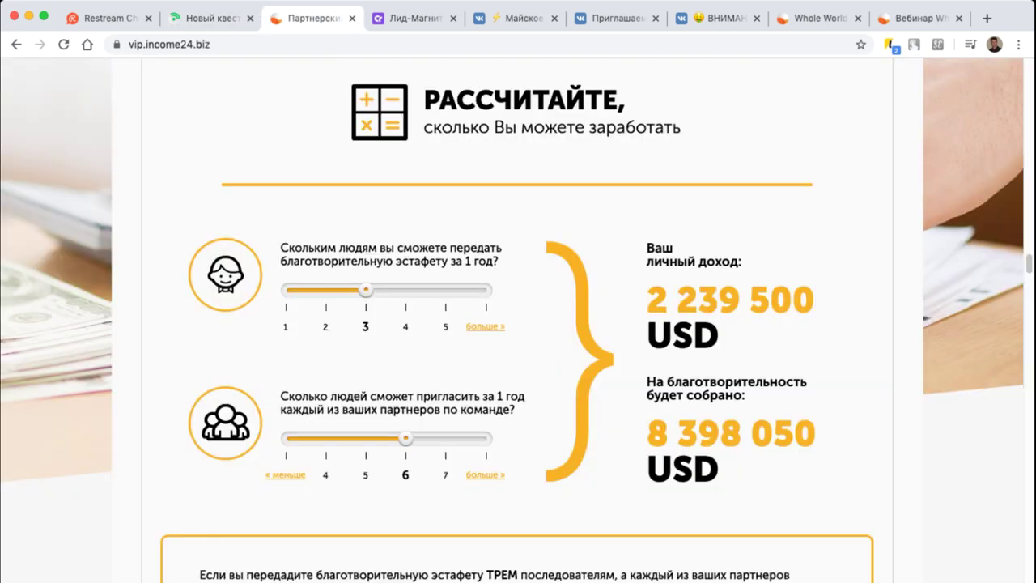
Set the landing page's earnings calculator to 2 personally invited people and 5 people invited by each partner
{"action": "scroll", "coordinate": [519, 324], "scroll_direction": "up", "scroll_amount": 4}
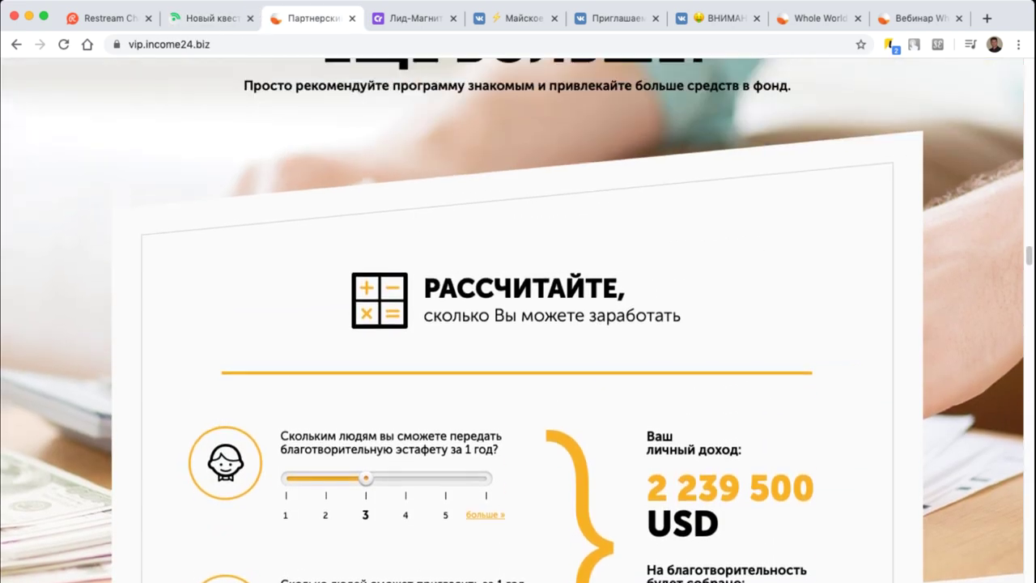
{"action": "scroll", "coordinate": [518, 324], "scroll_direction": "down", "scroll_amount": 4}
{"action": "scroll", "coordinate": [518, 324], "scroll_direction": "up", "scroll_amount": 1}
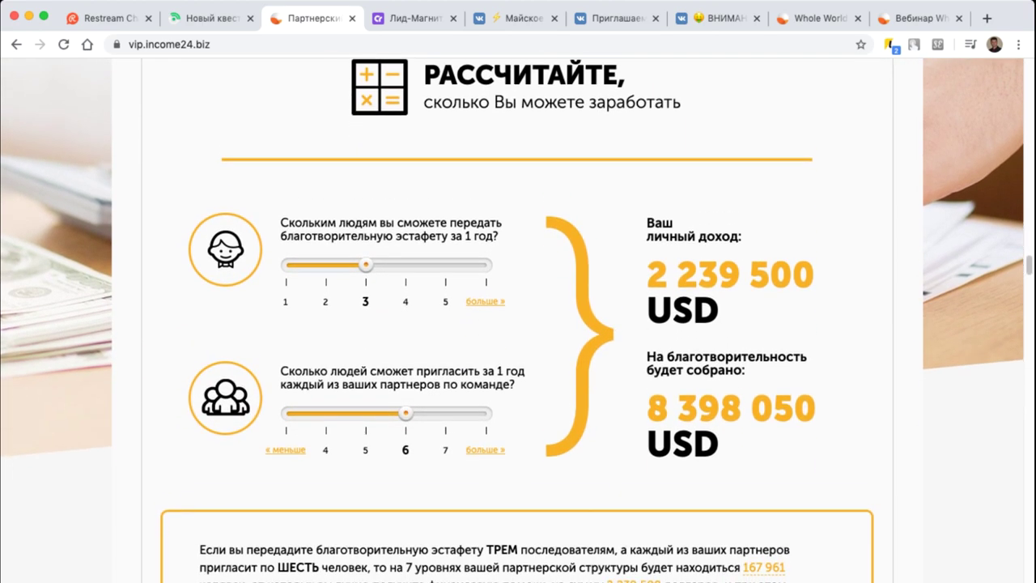
{"action": "left_click", "coordinate": [406, 264]}
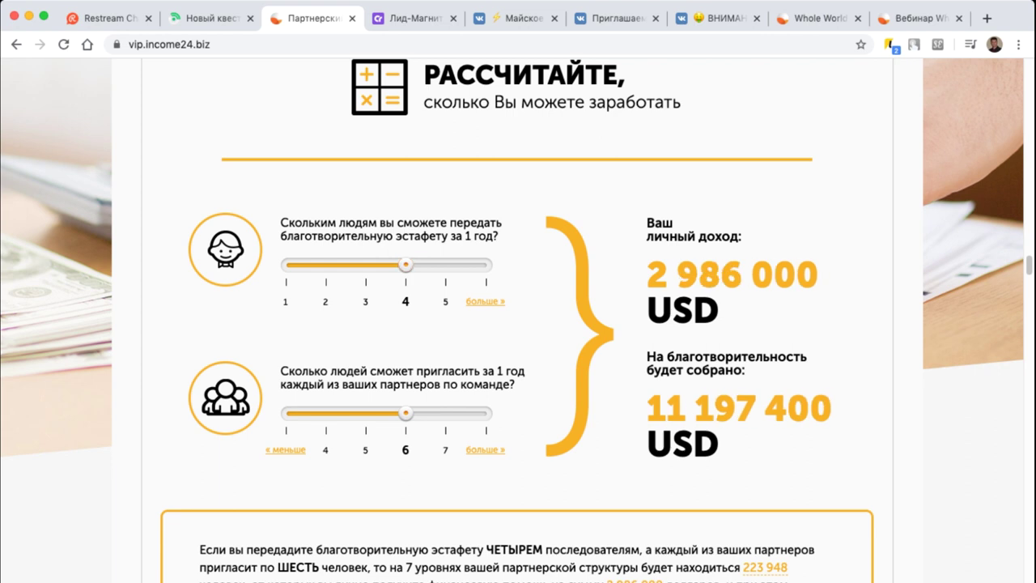
{"action": "left_click", "coordinate": [325, 265]}
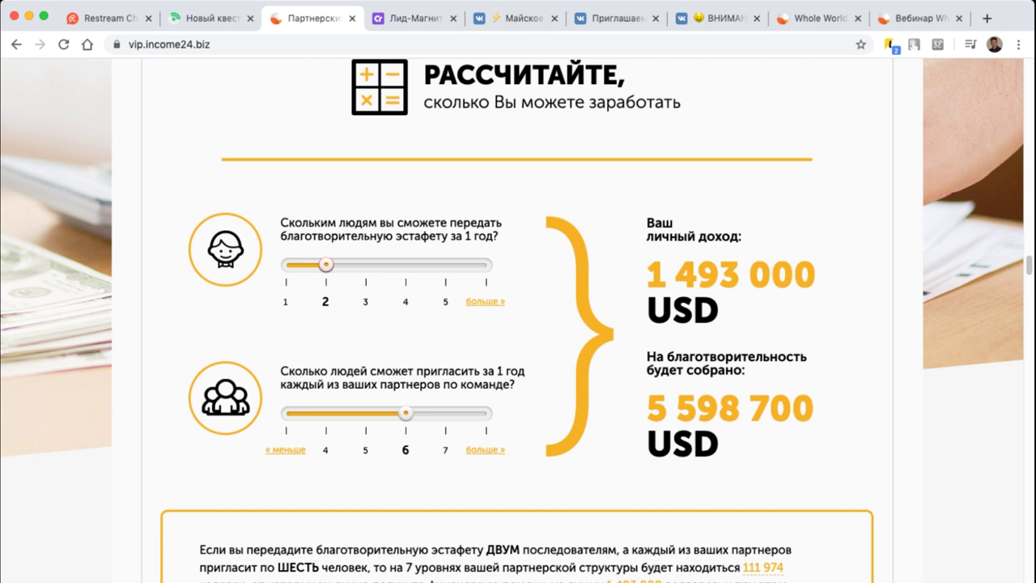
{"action": "left_click", "coordinate": [365, 413]}
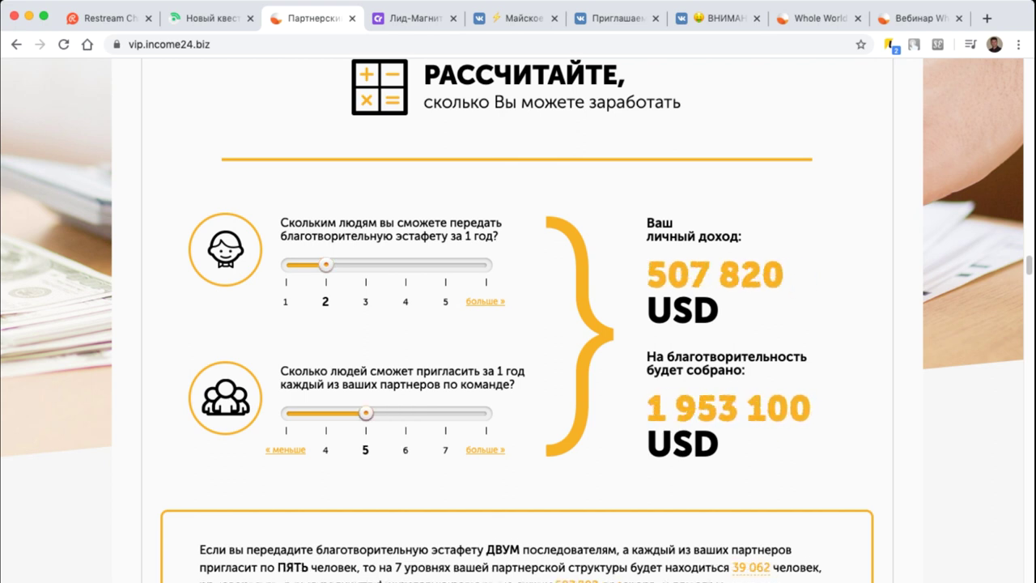
Try the calculator's personal income figure as action №2's correct answer in the SEO sprint quest form, and clear it again
{"action": "left_click_drag", "start_coordinate": [647, 276], "coordinate": [784, 277]}
{"action": "key", "text": "ctrl+c"}
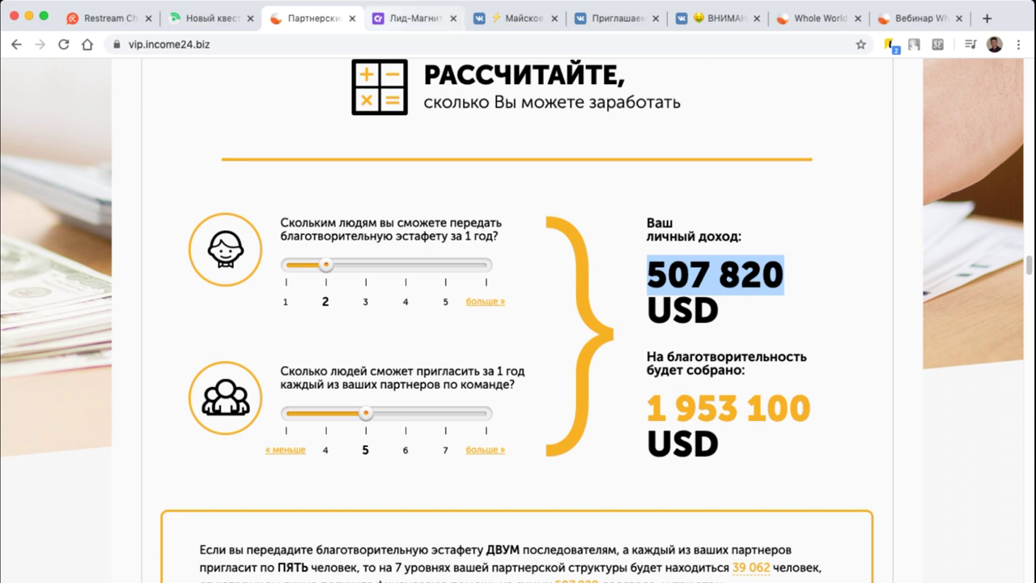
{"action": "left_click", "coordinate": [211, 18]}
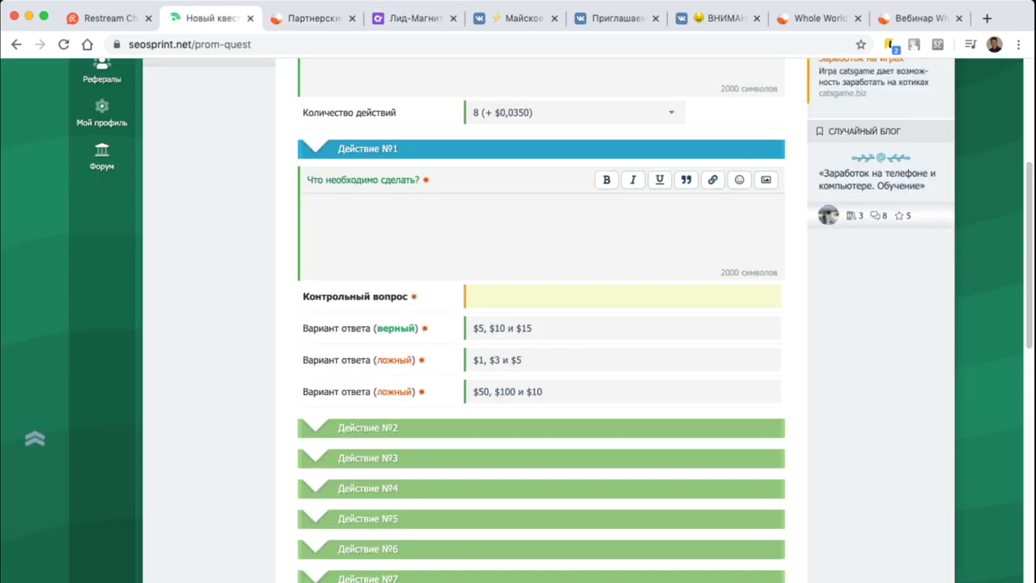
{"action": "left_click", "coordinate": [367, 428]}
{"action": "scroll", "coordinate": [541, 324], "scroll_direction": "down", "scroll_amount": 3}
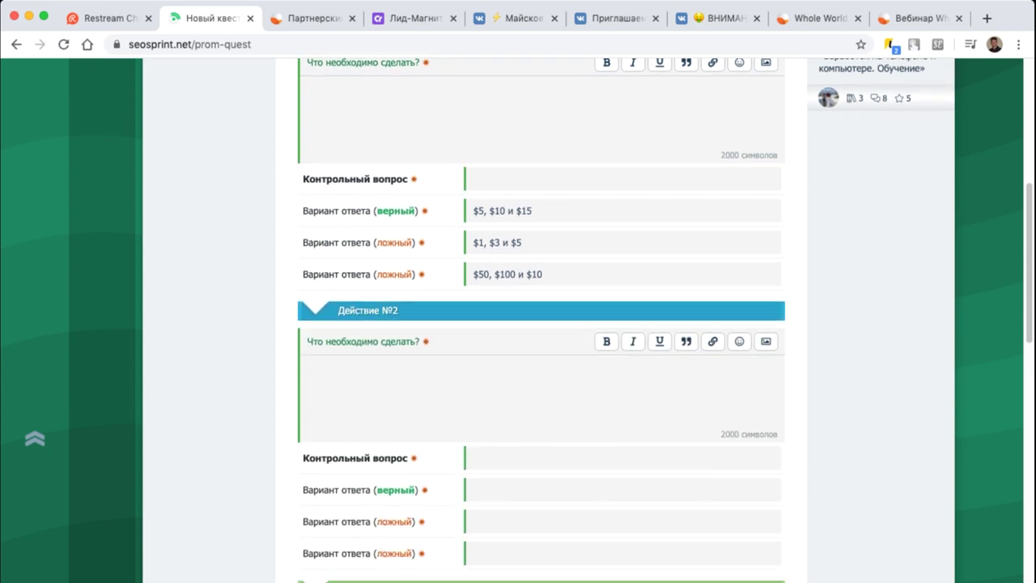
{"action": "left_click", "coordinate": [567, 478]}
{"action": "key", "text": "ctrl+v"}
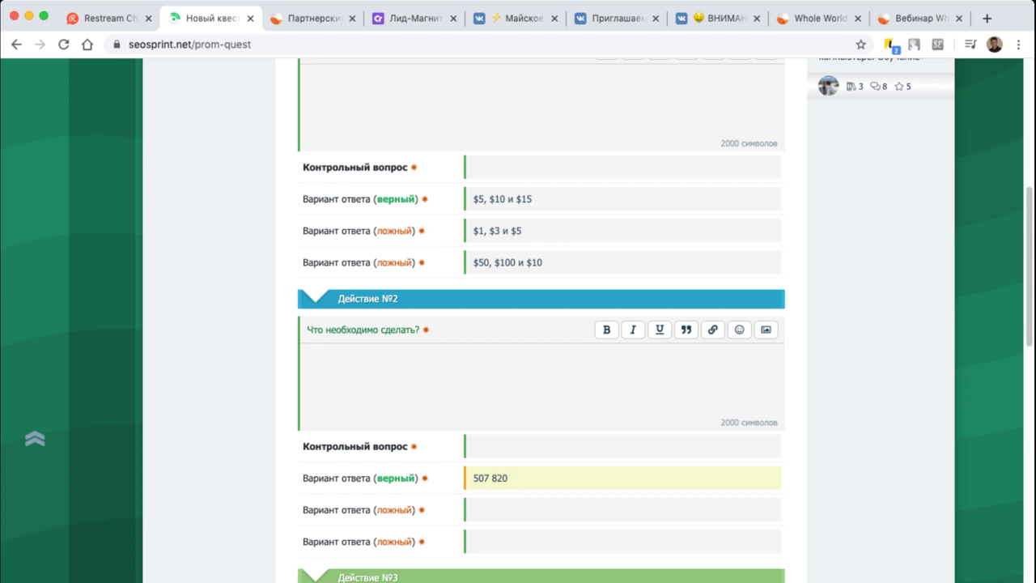
{"action": "key", "text": "ctrl+a"}
{"action": "key", "text": "BackSpace"}
Review the quest form's remaining actions, additional placement parameters and price per completion, back up to its title and introduction
{"action": "scroll", "coordinate": [541, 323], "scroll_direction": "down", "scroll_amount": 5}
{"action": "scroll", "coordinate": [541, 324], "scroll_direction": "down", "scroll_amount": 3}
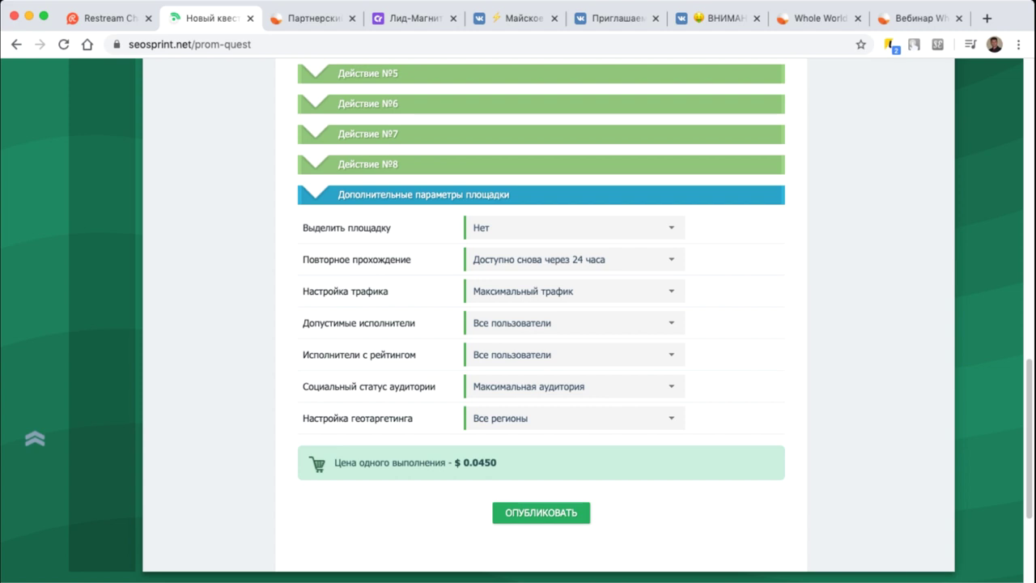
{"action": "scroll", "coordinate": [541, 324], "scroll_direction": "up", "scroll_amount": 10}
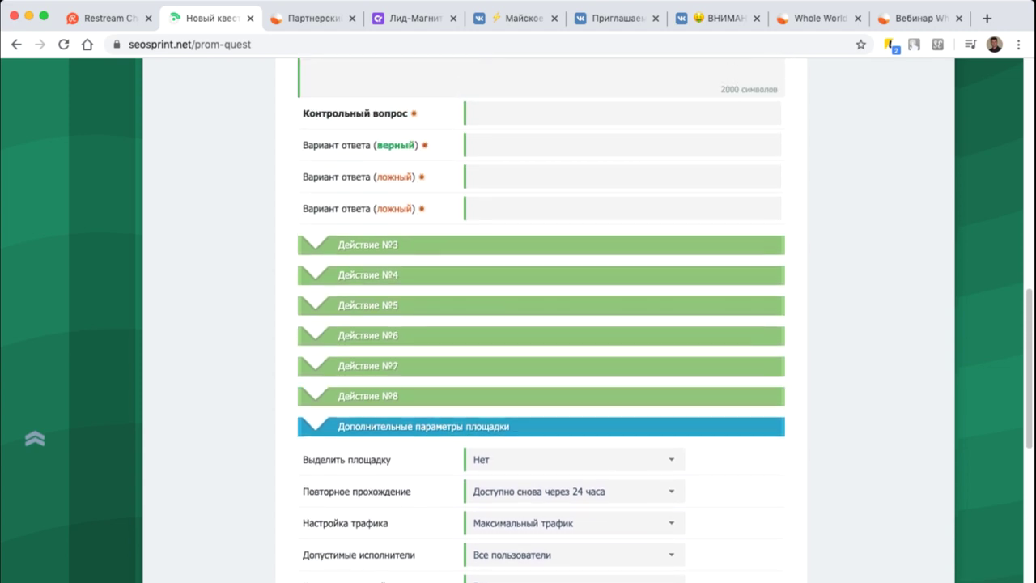
{"action": "scroll", "coordinate": [541, 324], "scroll_direction": "down", "scroll_amount": 8}
{"action": "scroll", "coordinate": [541, 324], "scroll_direction": "down", "scroll_amount": 2}
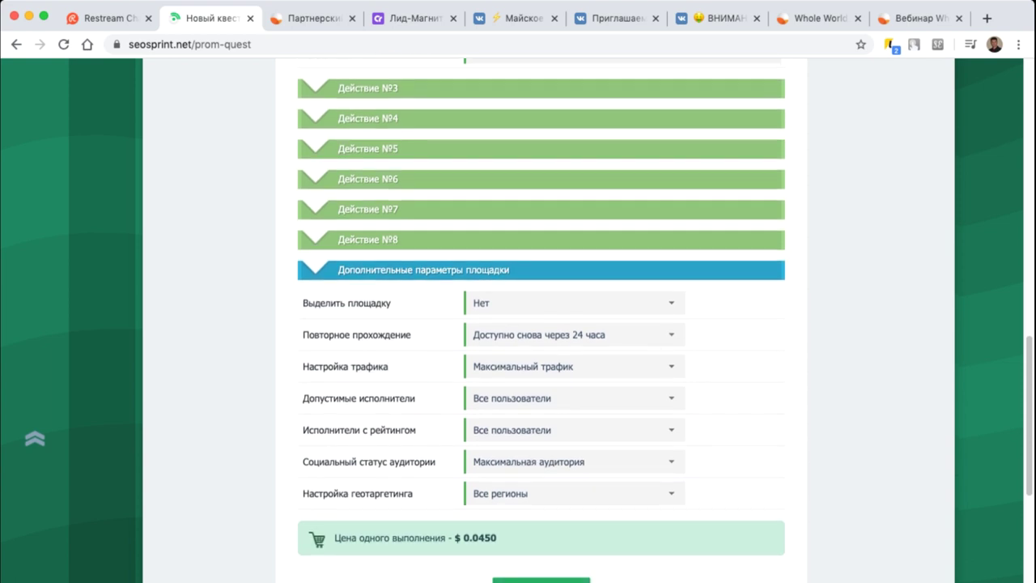
{"action": "scroll", "coordinate": [541, 323], "scroll_direction": "up", "scroll_amount": 3}
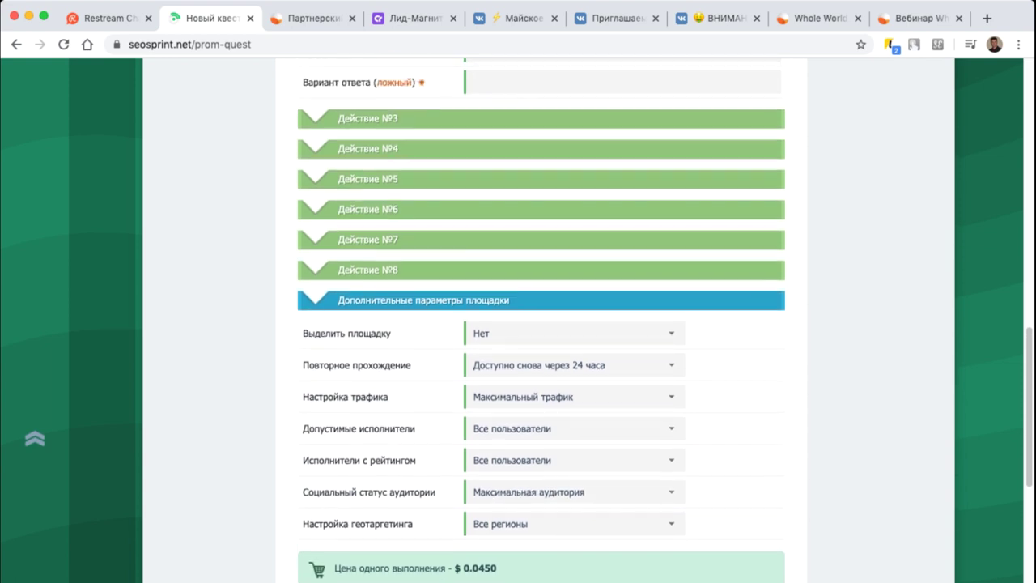
{"action": "scroll", "coordinate": [541, 324], "scroll_direction": "down", "scroll_amount": 2}
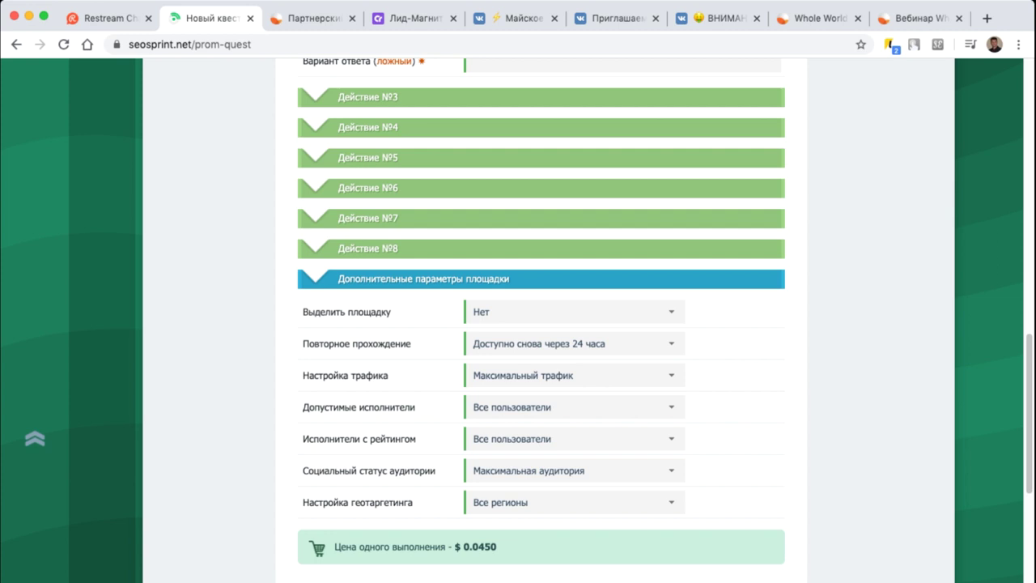
{"action": "scroll", "coordinate": [540, 324], "scroll_direction": "up", "scroll_amount": 15}
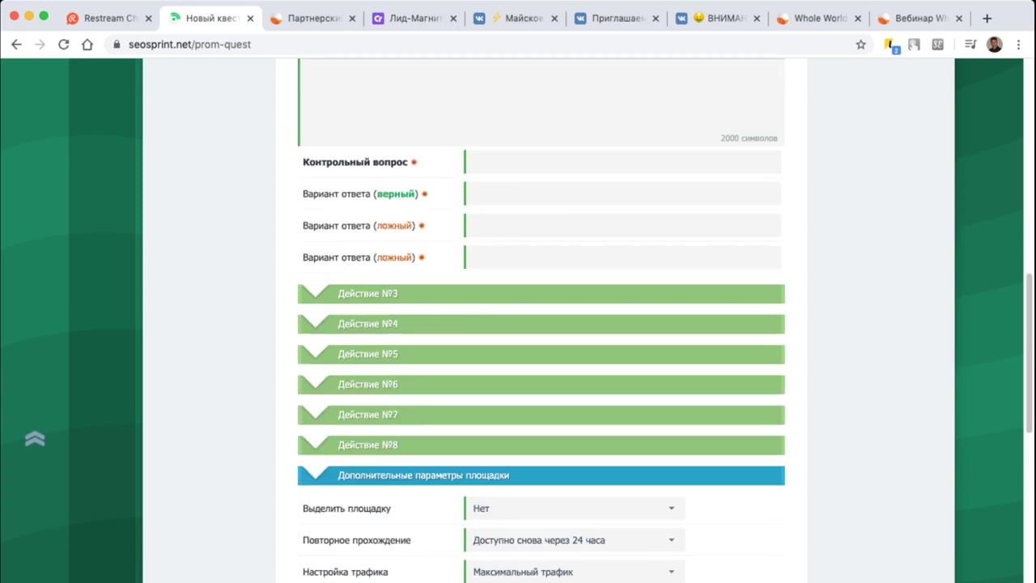
{"action": "scroll", "coordinate": [541, 324], "scroll_direction": "up", "scroll_amount": 1}
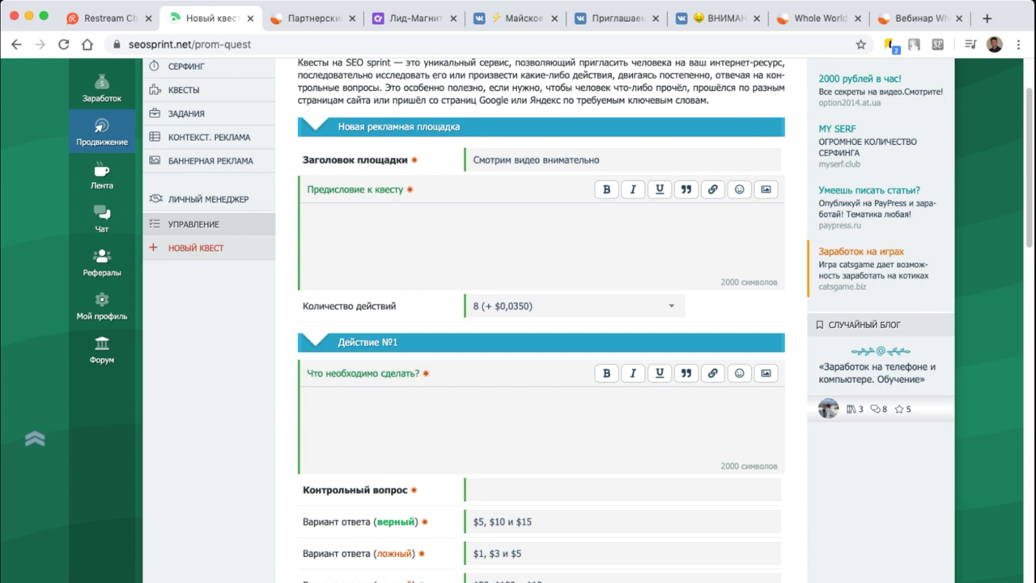
{"action": "scroll", "coordinate": [518, 324], "scroll_direction": "up", "scroll_amount": 2}
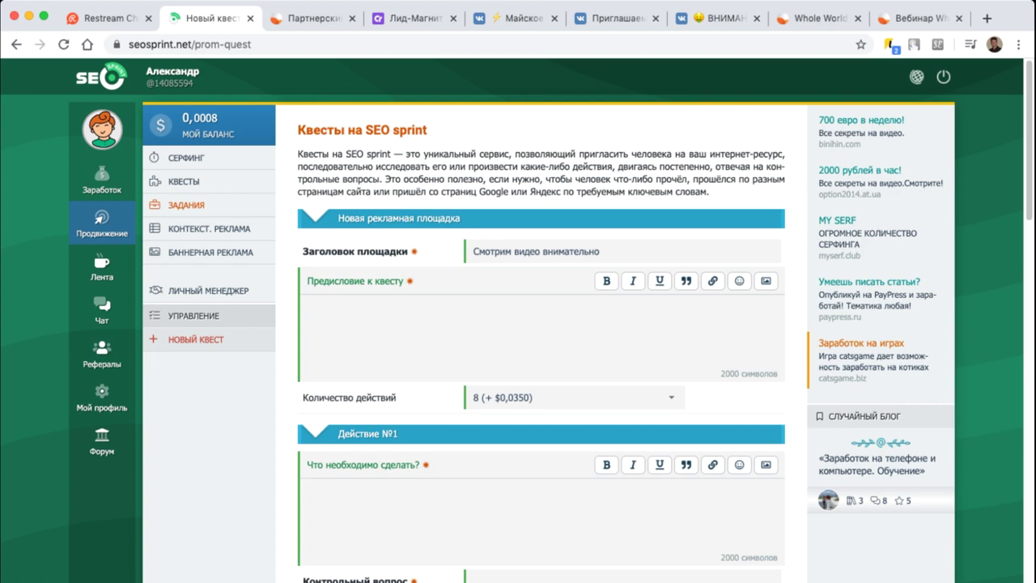
Open a new task form in the «Задания» promotion section and review its description, report, category and reward fields
{"action": "left_click", "coordinate": [186, 205]}
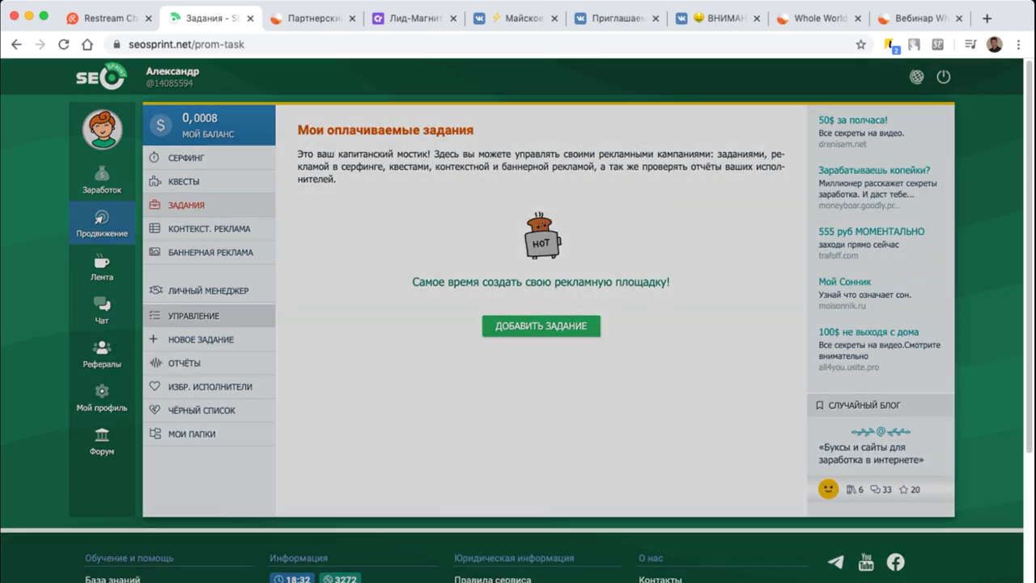
{"action": "left_click", "coordinate": [541, 325]}
{"action": "scroll", "coordinate": [541, 324], "scroll_direction": "down", "scroll_amount": 1}
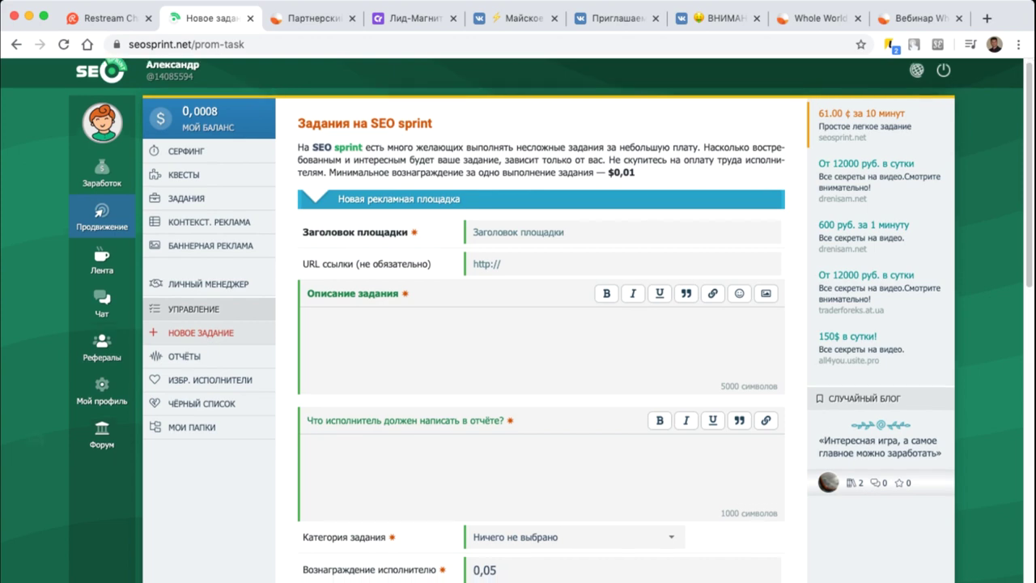
{"action": "scroll", "coordinate": [541, 323], "scroll_direction": "down", "scroll_amount": 5}
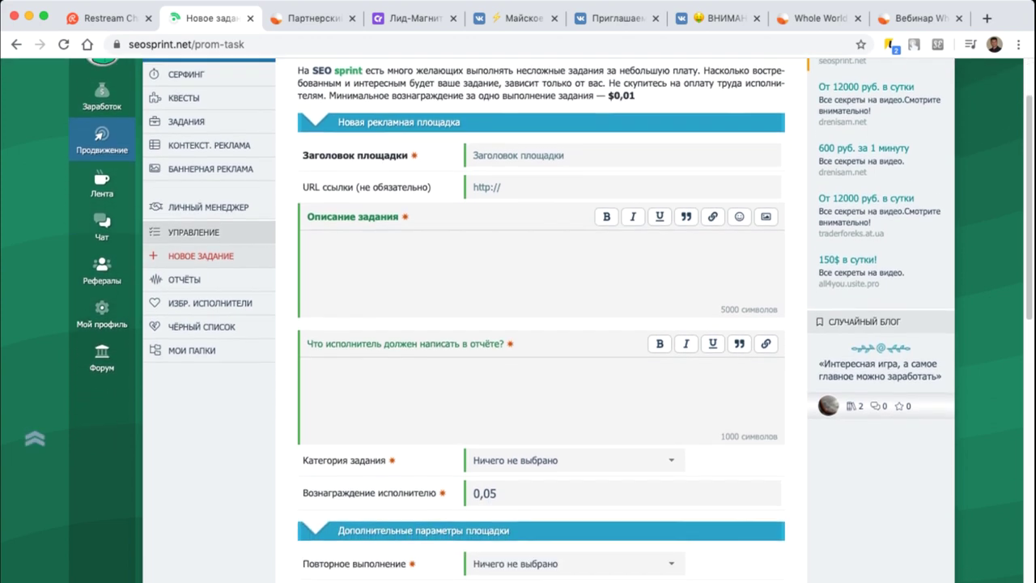
{"action": "scroll", "coordinate": [541, 324], "scroll_direction": "up", "scroll_amount": 5}
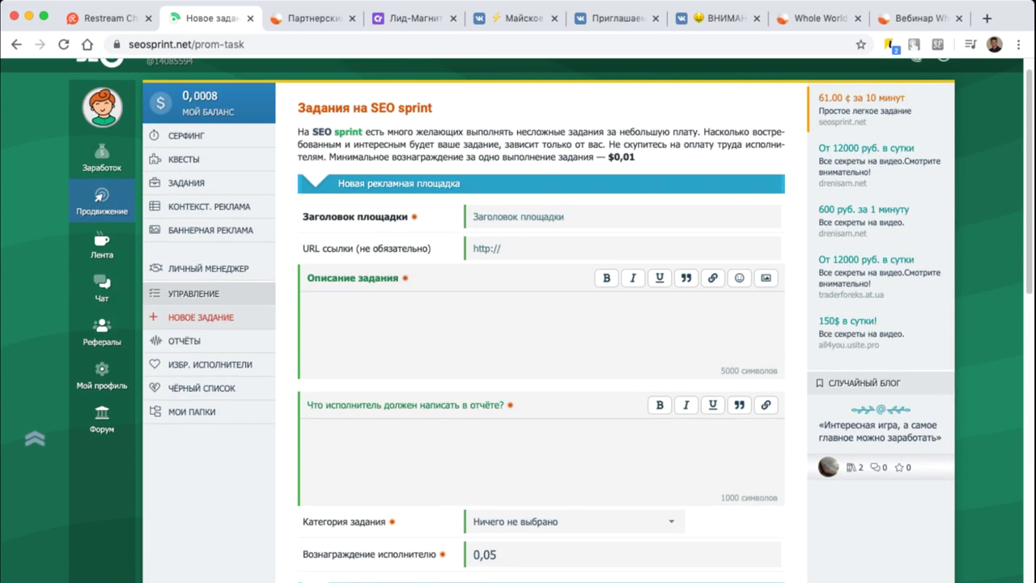
Browse the list of available tasks under «Заработок» with their categories and rewards, and return to the «Продвижение» section
{"action": "left_click", "coordinate": [101, 158]}
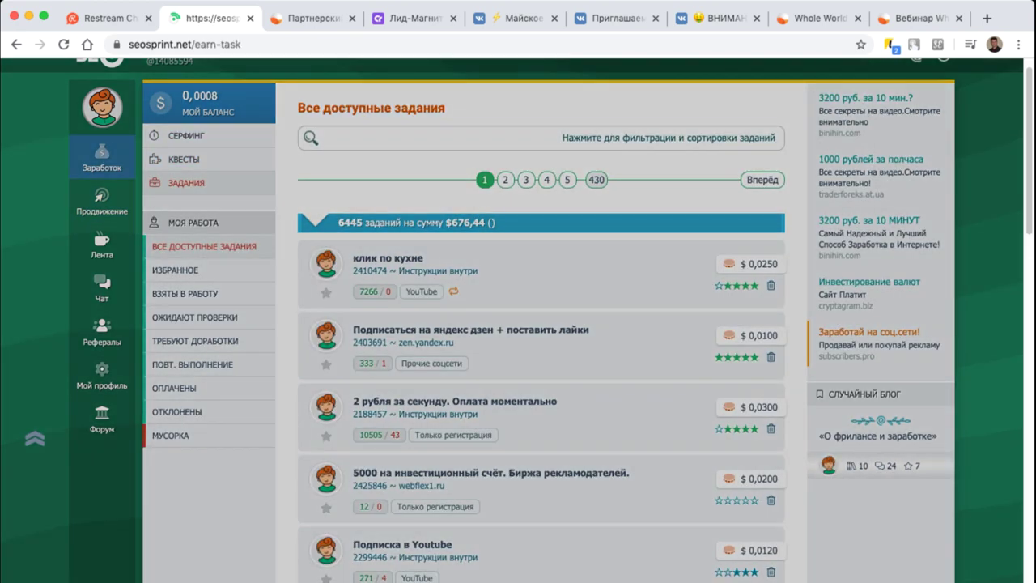
{"action": "scroll", "coordinate": [518, 268], "scroll_direction": "down", "scroll_amount": 3}
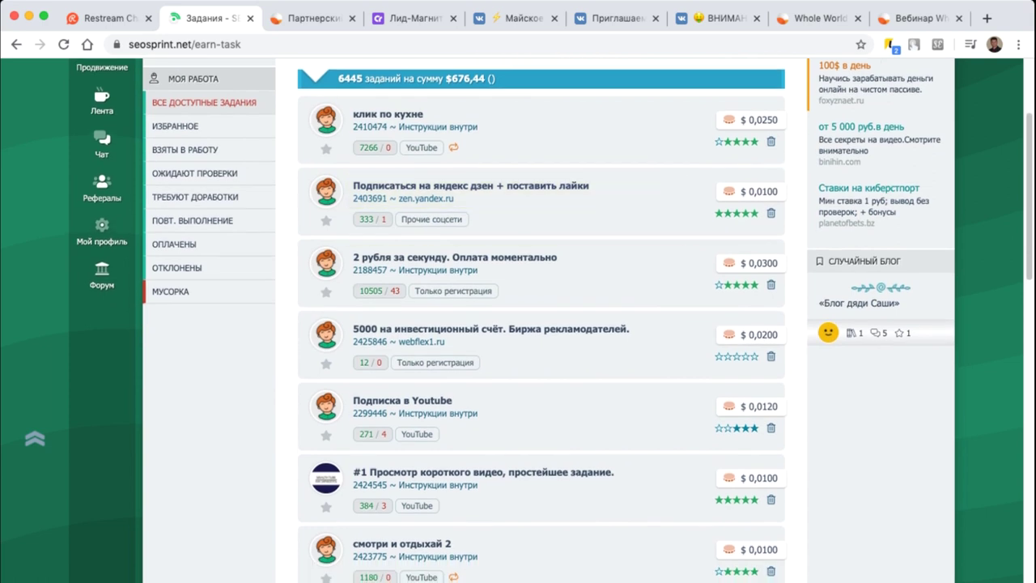
{"action": "scroll", "coordinate": [519, 332], "scroll_direction": "down", "scroll_amount": 3}
{"action": "scroll", "coordinate": [541, 323], "scroll_direction": "down", "scroll_amount": 3}
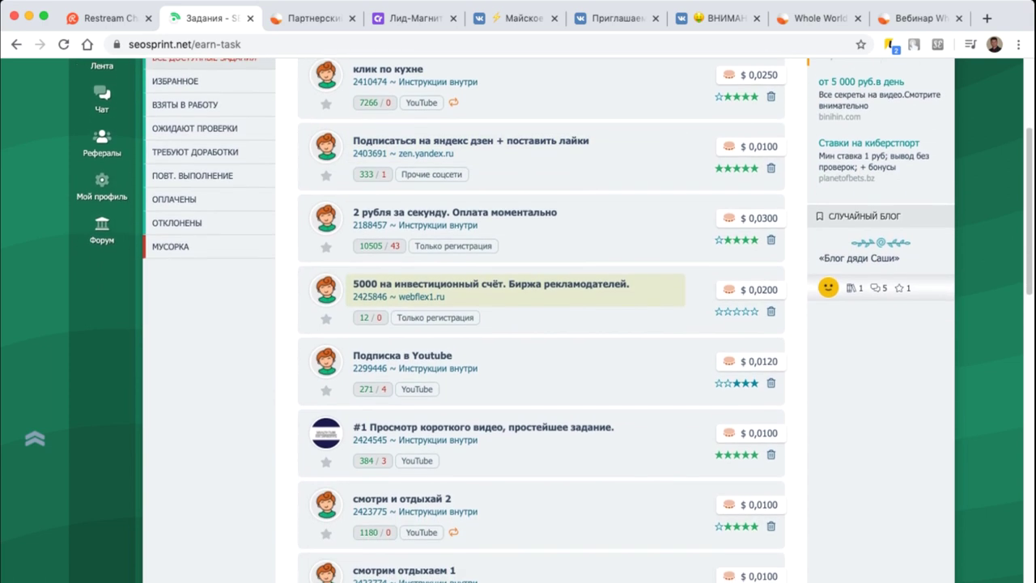
{"action": "scroll", "coordinate": [486, 296], "scroll_direction": "down", "scroll_amount": 1}
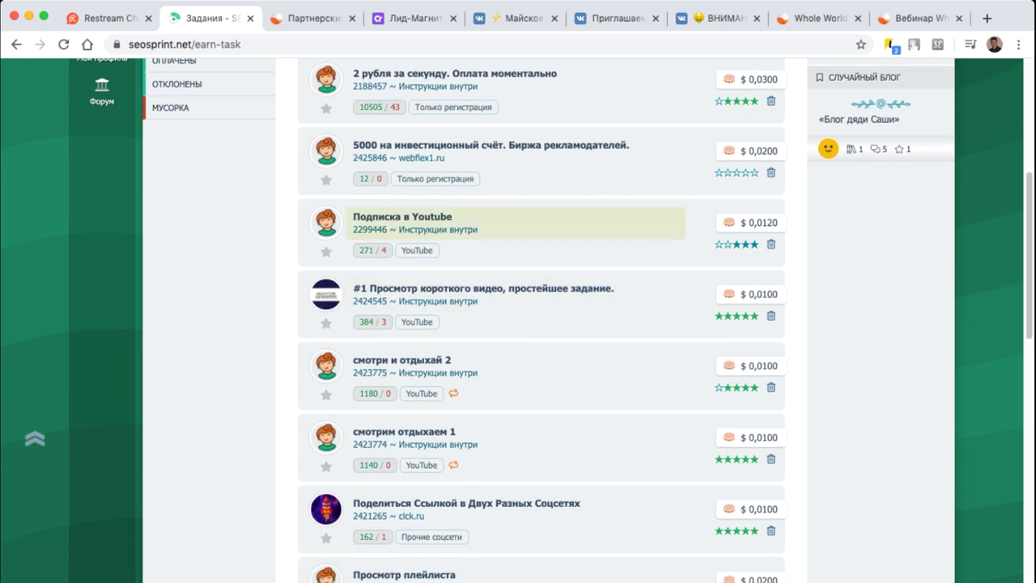
{"action": "scroll", "coordinate": [518, 222], "scroll_direction": "down", "scroll_amount": 5}
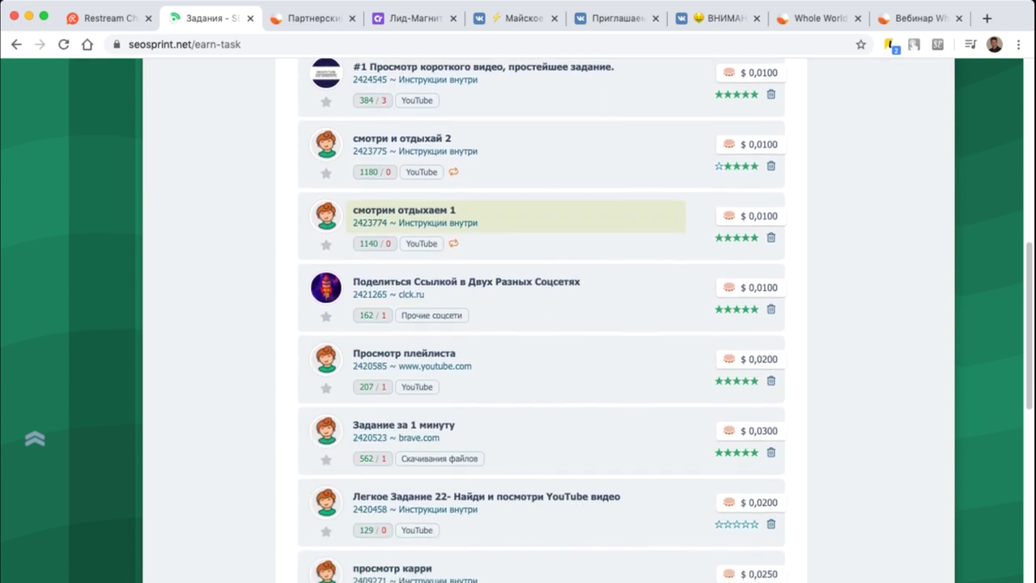
{"action": "scroll", "coordinate": [518, 215], "scroll_direction": "down", "scroll_amount": 2}
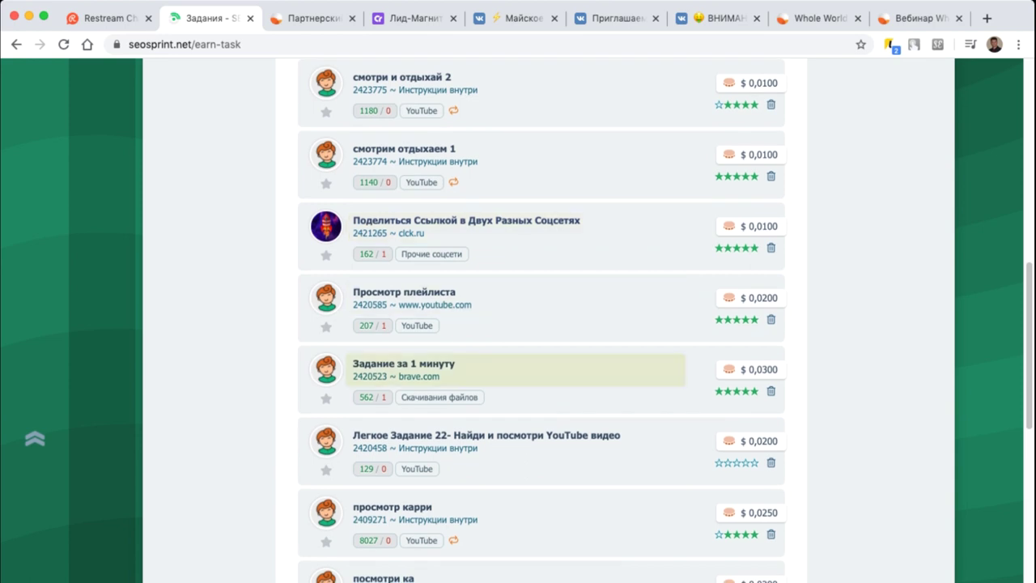
{"action": "scroll", "coordinate": [541, 324], "scroll_direction": "down", "scroll_amount": 6}
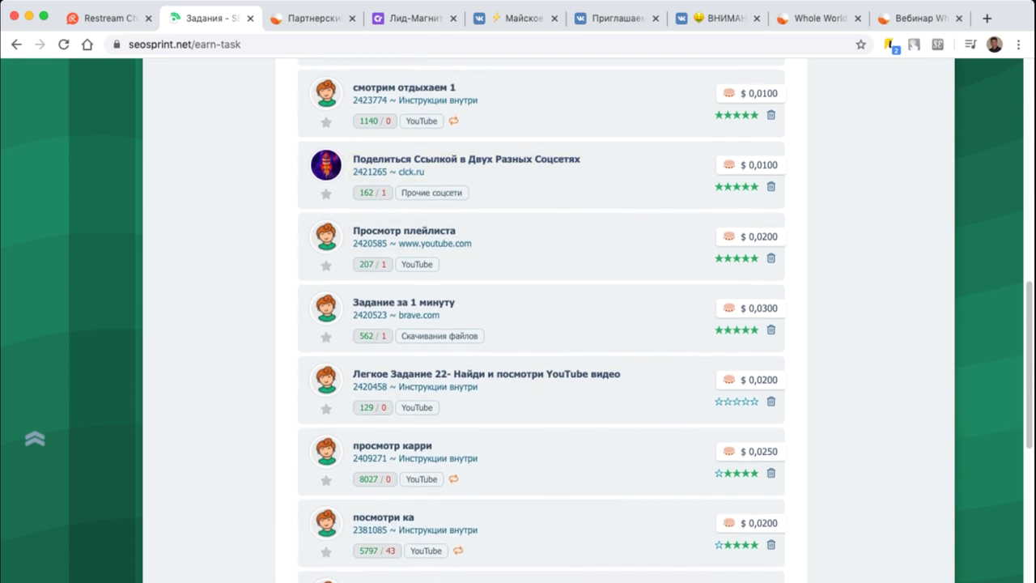
{"action": "scroll", "coordinate": [541, 324], "scroll_direction": "up", "scroll_amount": 10}
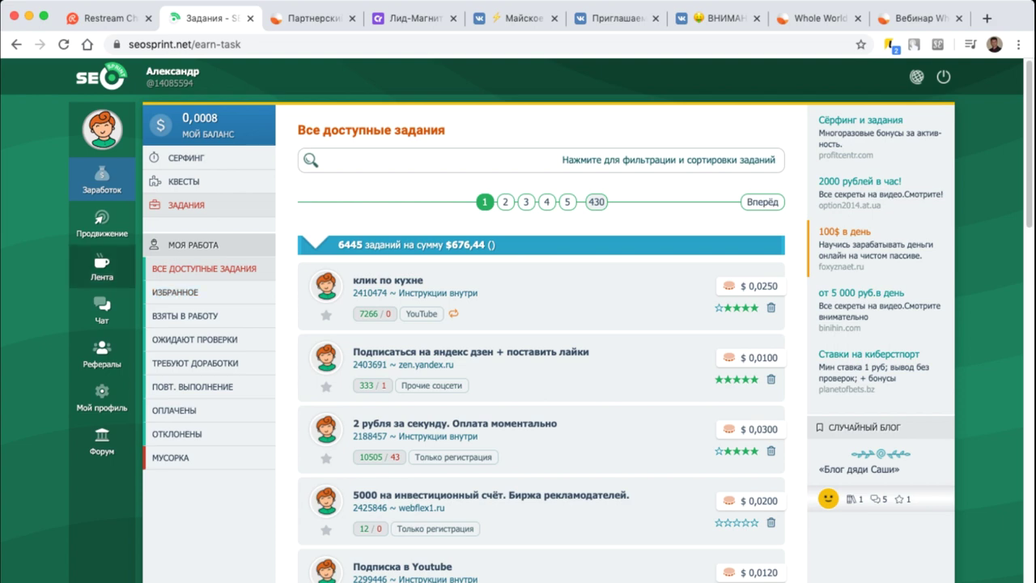
{"action": "left_click", "coordinate": [101, 223]}
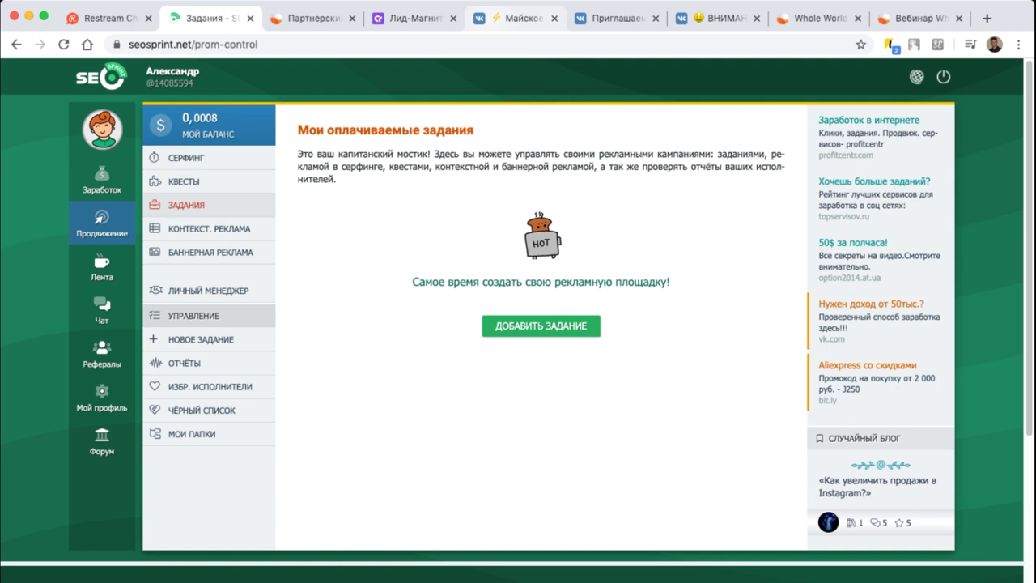
Switch to the VK page with the Whole World photo contest post's statistics and examine its reach, feedback and content
{"action": "left_click", "coordinate": [713, 18]}
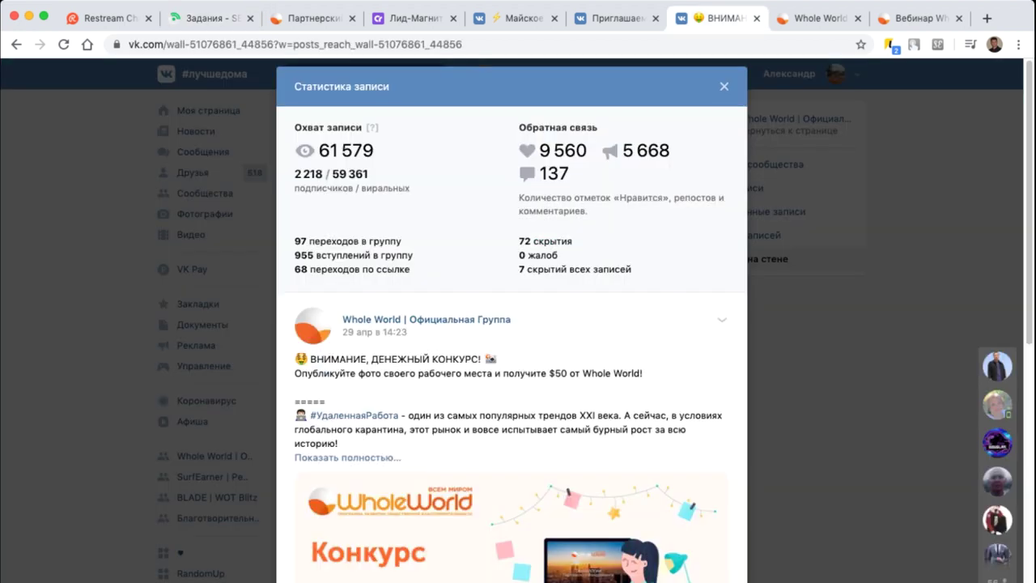
{"action": "scroll", "coordinate": [512, 324], "scroll_direction": "down", "scroll_amount": 2}
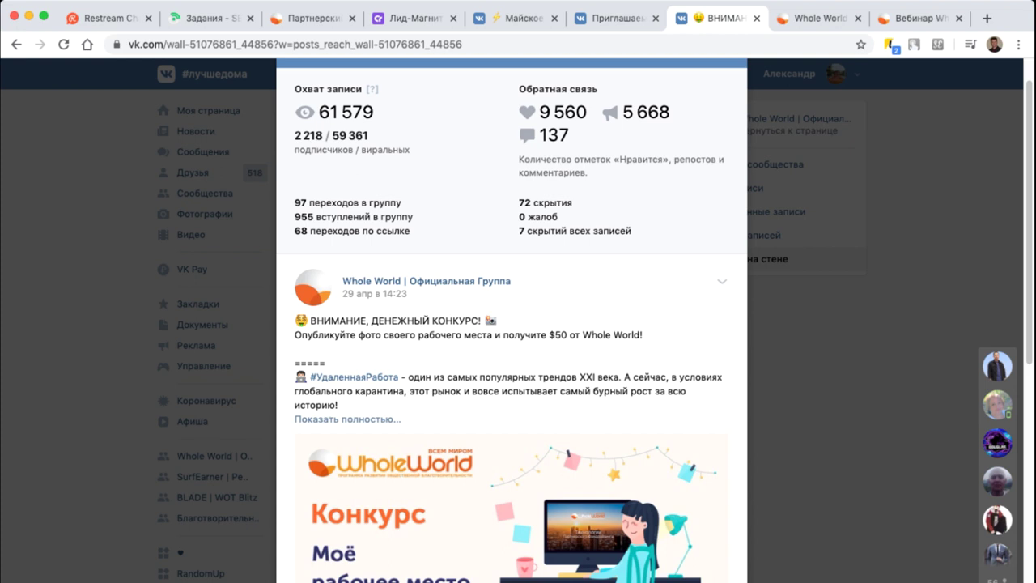
{"action": "scroll", "coordinate": [512, 324], "scroll_direction": "down", "scroll_amount": 5}
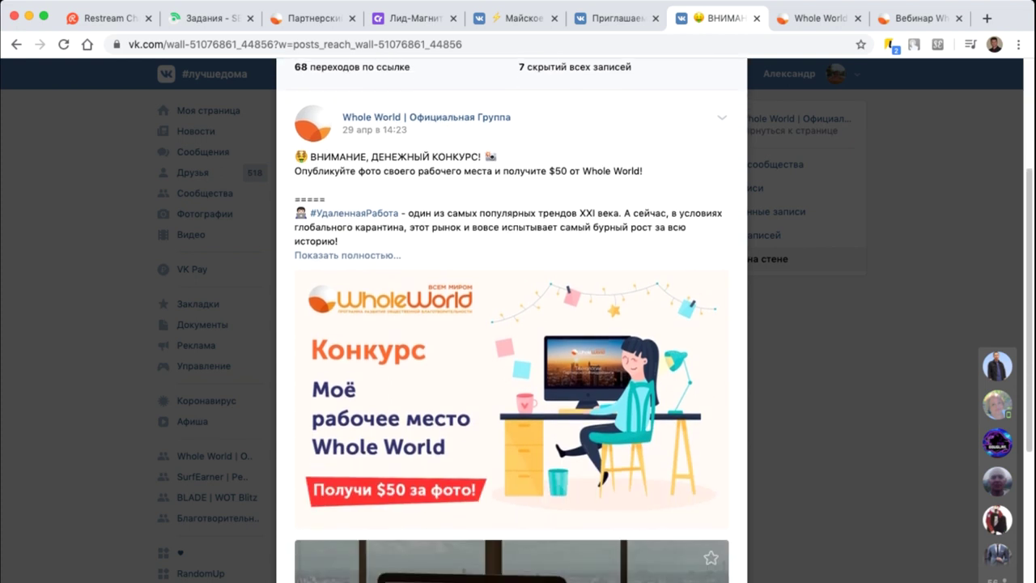
{"action": "scroll", "coordinate": [512, 323], "scroll_direction": "up", "scroll_amount": 6}
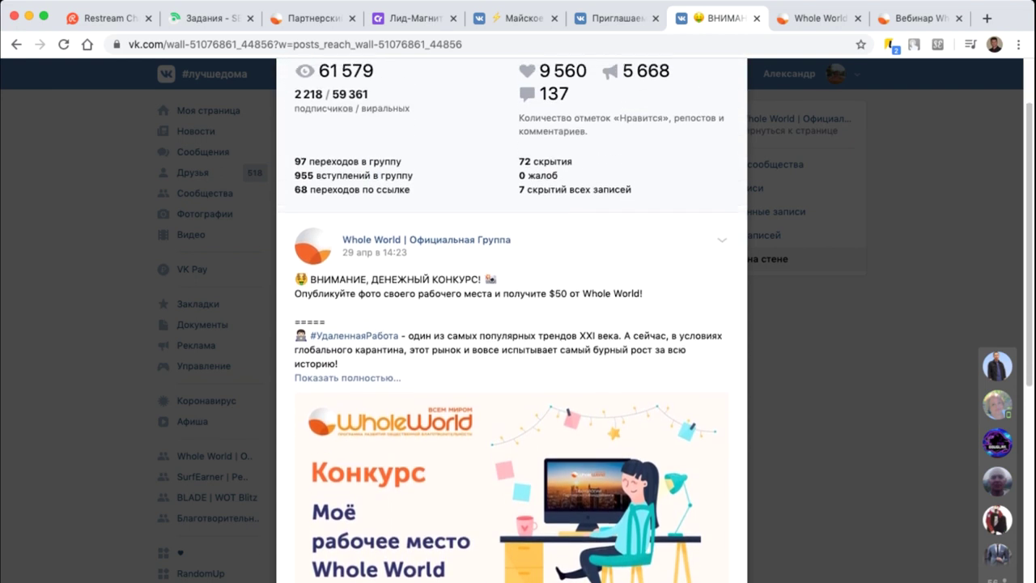
{"action": "scroll", "coordinate": [512, 323], "scroll_direction": "down", "scroll_amount": 2}
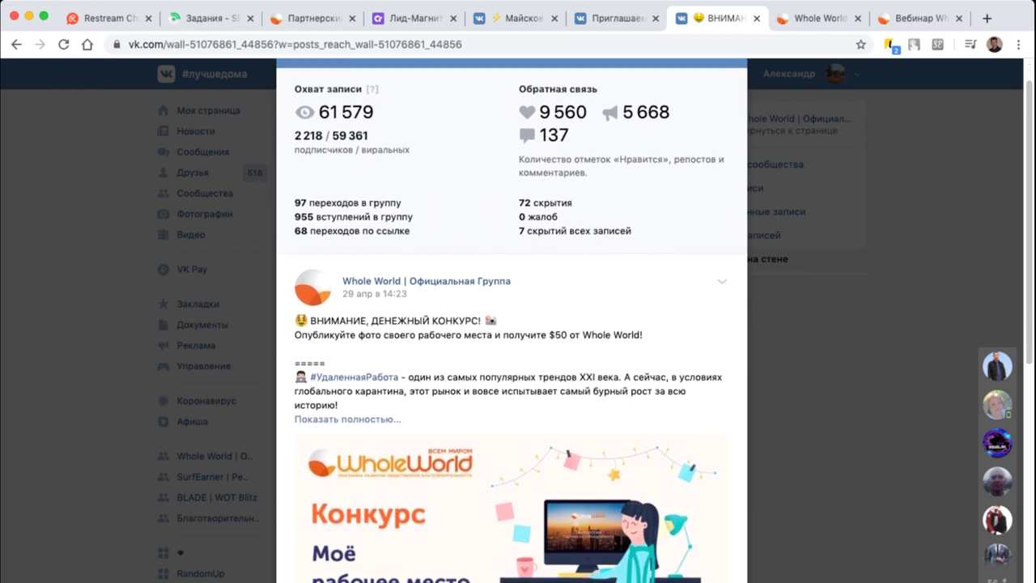
Examine the contest post's text and image, and review its reach, viral views, feedback and group-join statistics
{"action": "scroll", "coordinate": [512, 323], "scroll_direction": "down", "scroll_amount": 4}
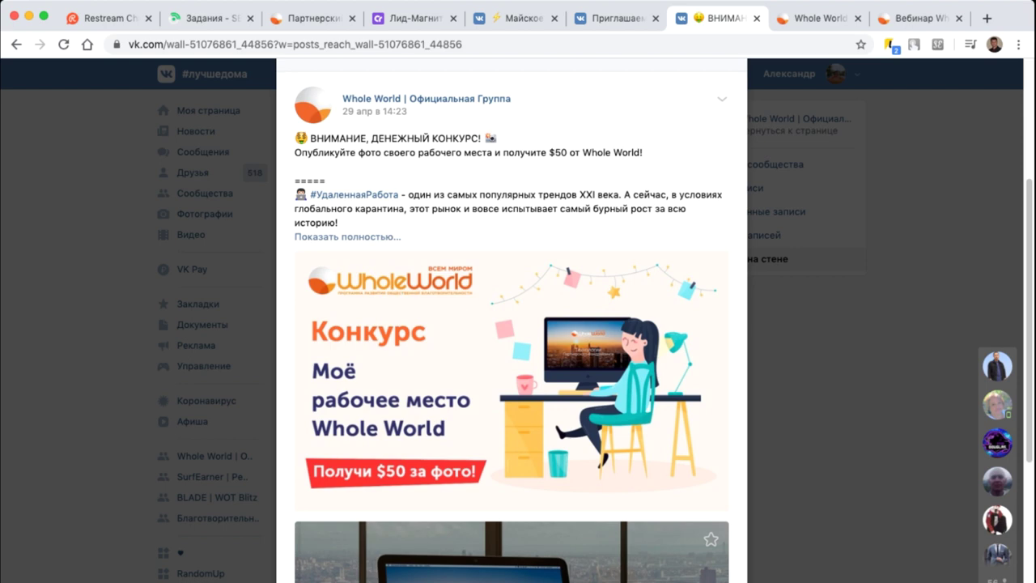
{"action": "scroll", "coordinate": [372, 185], "scroll_direction": "up", "scroll_amount": 2}
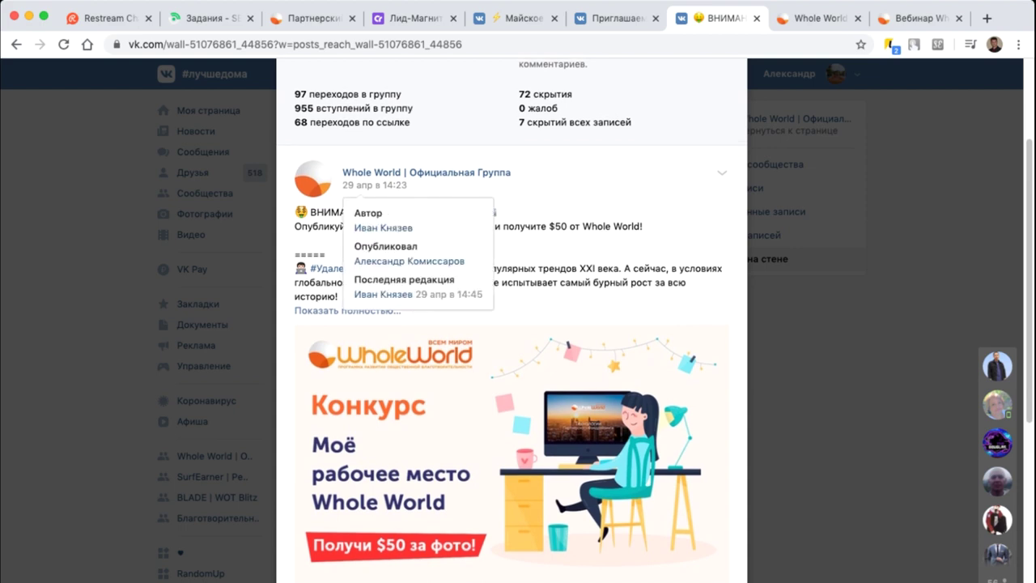
{"action": "scroll", "coordinate": [512, 324], "scroll_direction": "up", "scroll_amount": 4}
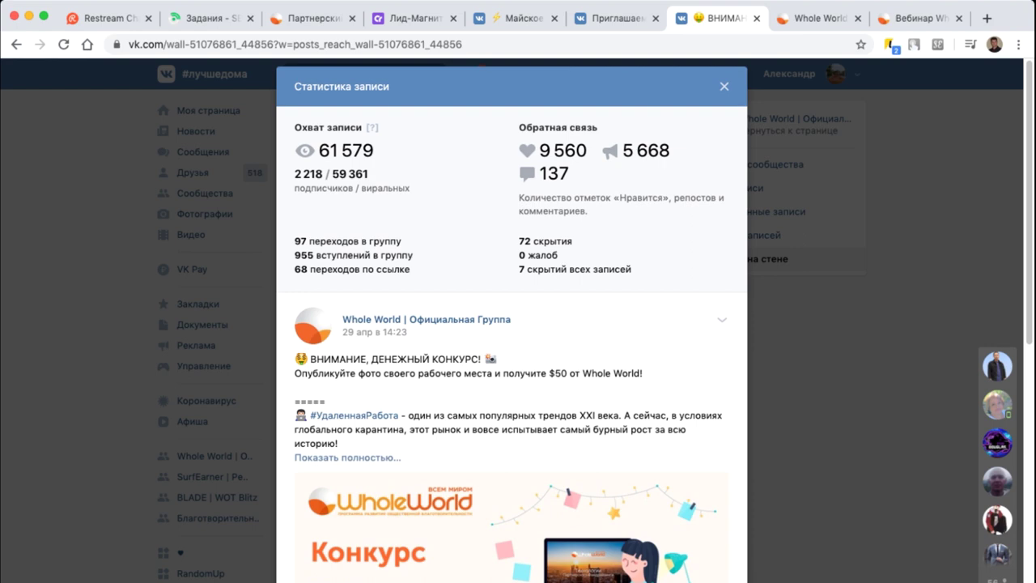
{"action": "scroll", "coordinate": [511, 324], "scroll_direction": "down", "scroll_amount": 10}
{"action": "scroll", "coordinate": [511, 324], "scroll_direction": "up", "scroll_amount": 10}
{"action": "mouse_move", "coordinate": [372, 332]}
{"action": "left_click_drag", "start_coordinate": [622, 151], "coordinate": [671, 151]}
{"action": "left_click_drag", "start_coordinate": [295, 173], "coordinate": [324, 173]}
{"action": "mouse_move", "coordinate": [372, 127]}
{"action": "scroll", "coordinate": [512, 324], "scroll_direction": "down", "scroll_amount": 1}
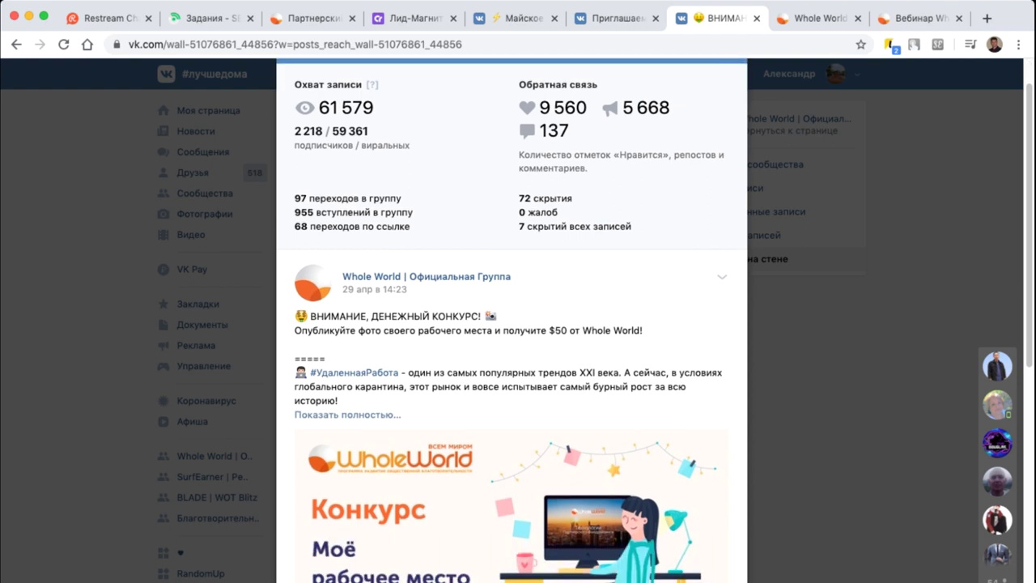
{"action": "scroll", "coordinate": [512, 324], "scroll_direction": "up", "scroll_amount": 1}
Review the VK post inviting to the banner advertising webinar and its likes, comments and reposts, and close that page
{"action": "key", "text": "ctrl+shift+Tab"}
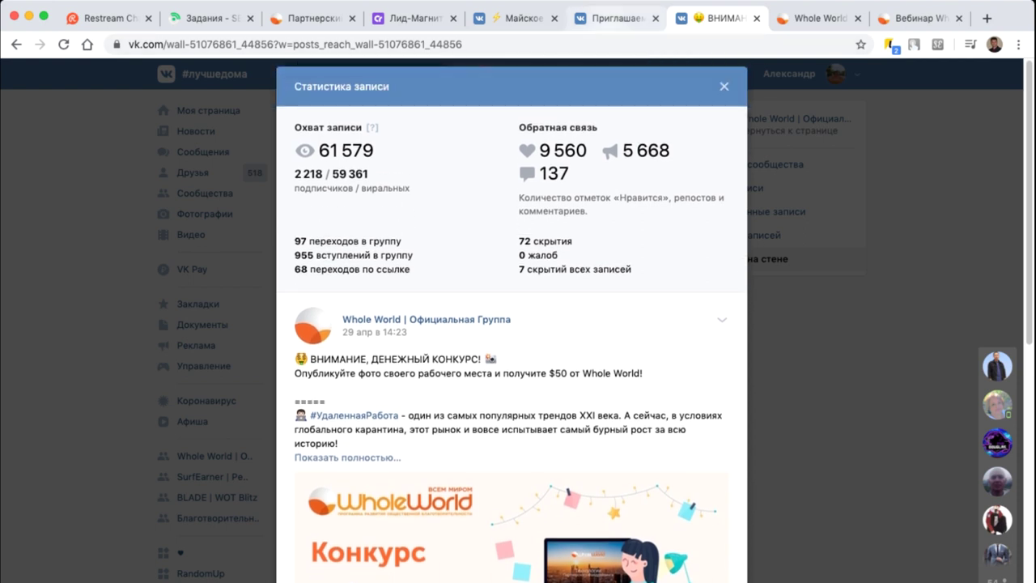
{"action": "scroll", "coordinate": [482, 324], "scroll_direction": "up", "scroll_amount": 10}
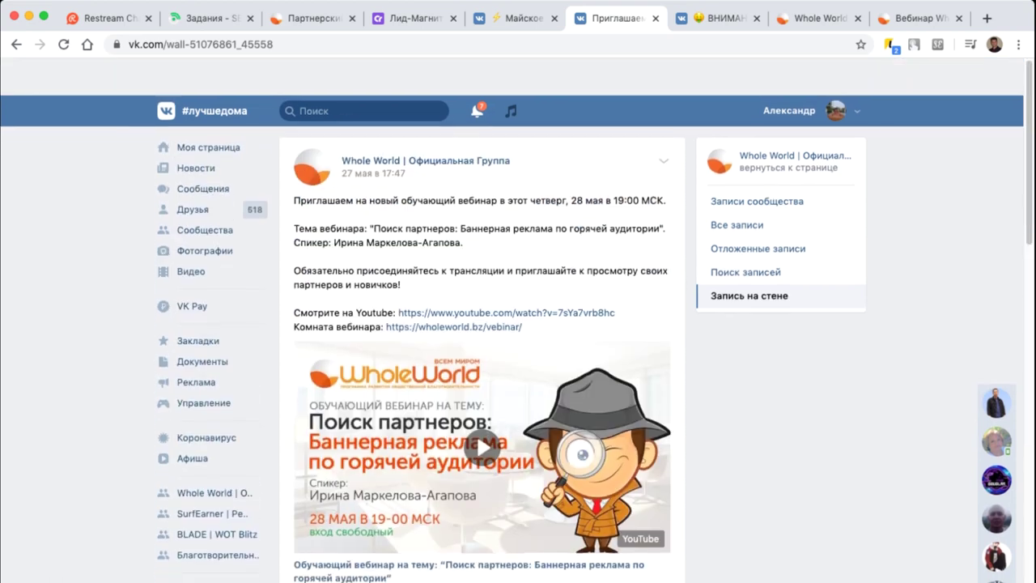
{"action": "scroll", "coordinate": [483, 324], "scroll_direction": "down", "scroll_amount": 2}
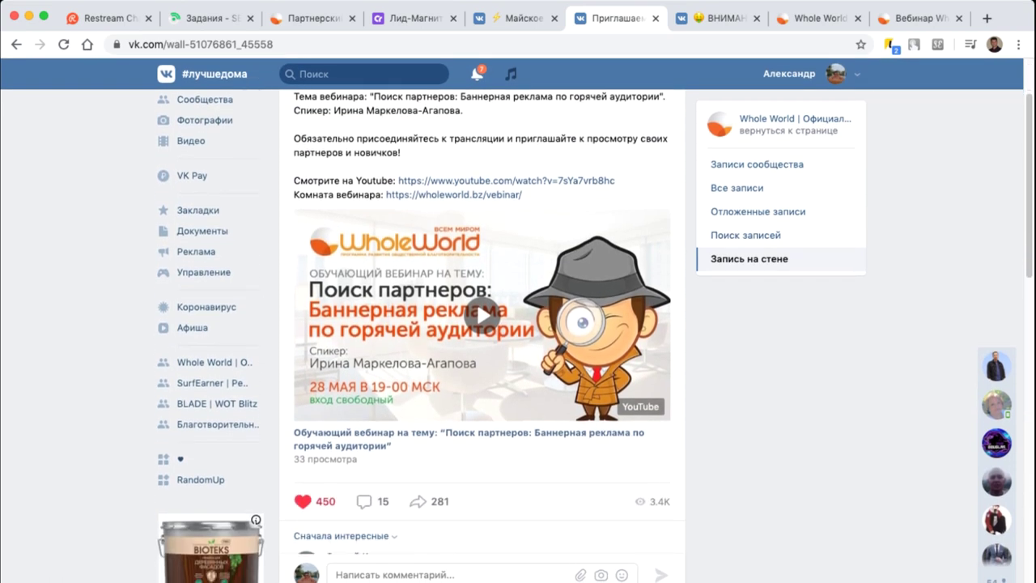
{"action": "scroll", "coordinate": [483, 324], "scroll_direction": "up", "scroll_amount": 1}
{"action": "scroll", "coordinate": [482, 324], "scroll_direction": "down", "scroll_amount": 1}
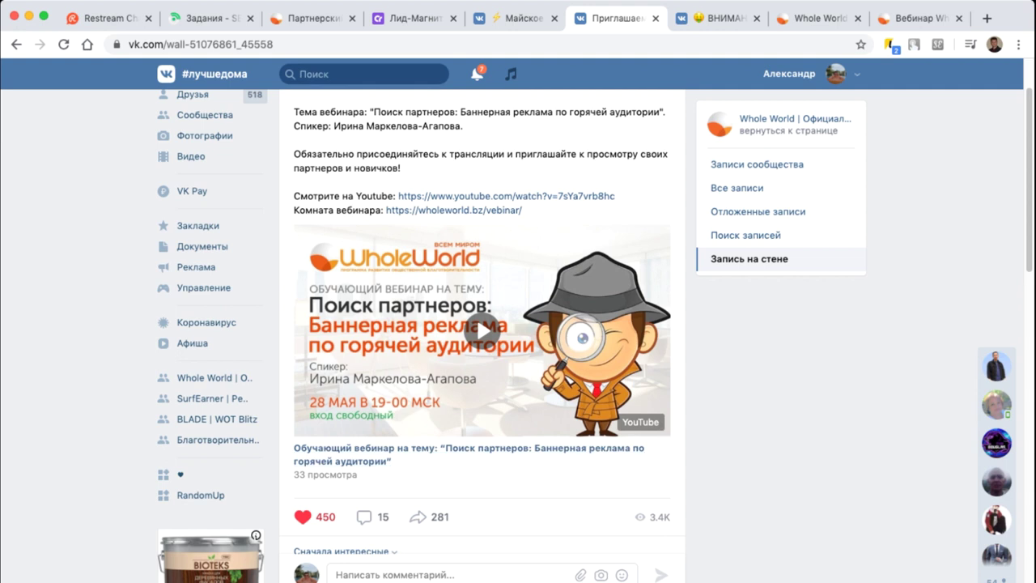
{"action": "mouse_move", "coordinate": [418, 516]}
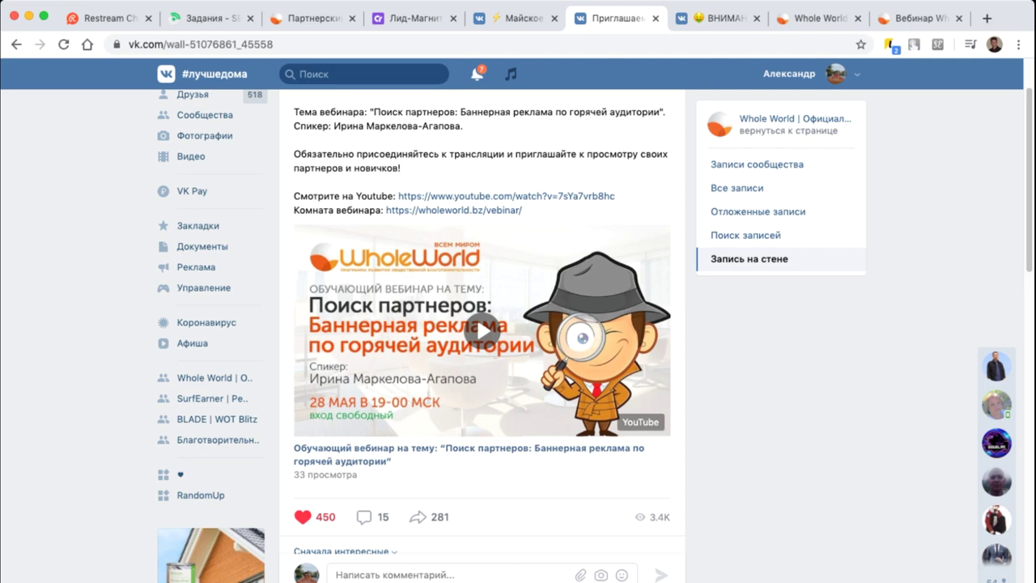
{"action": "left_click", "coordinate": [656, 17]}
Review the VK post about the «Майское безумие» $20 bonus and its reposts and views, and close that page
{"action": "left_click", "coordinate": [506, 17]}
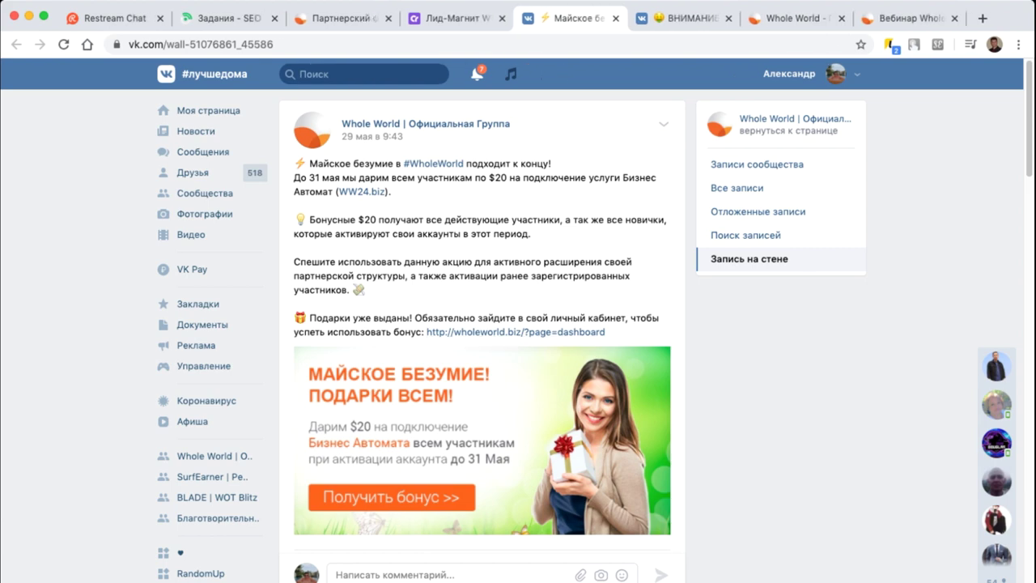
{"action": "scroll", "coordinate": [518, 324], "scroll_direction": "down", "scroll_amount": 1}
{"action": "scroll", "coordinate": [519, 324], "scroll_direction": "down", "scroll_amount": 2}
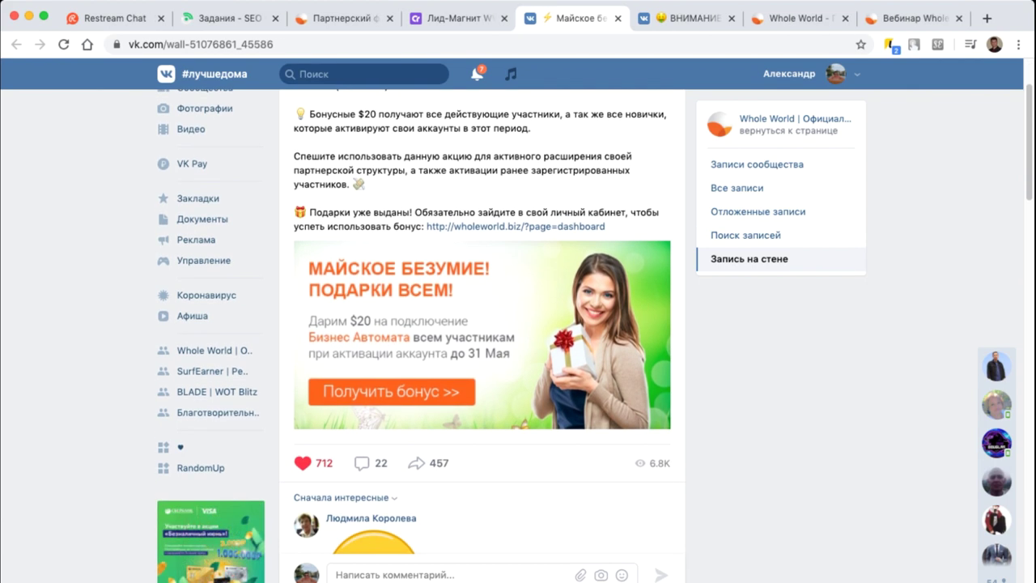
{"action": "mouse_move", "coordinate": [416, 462]}
{"action": "left_click", "coordinate": [618, 18]}
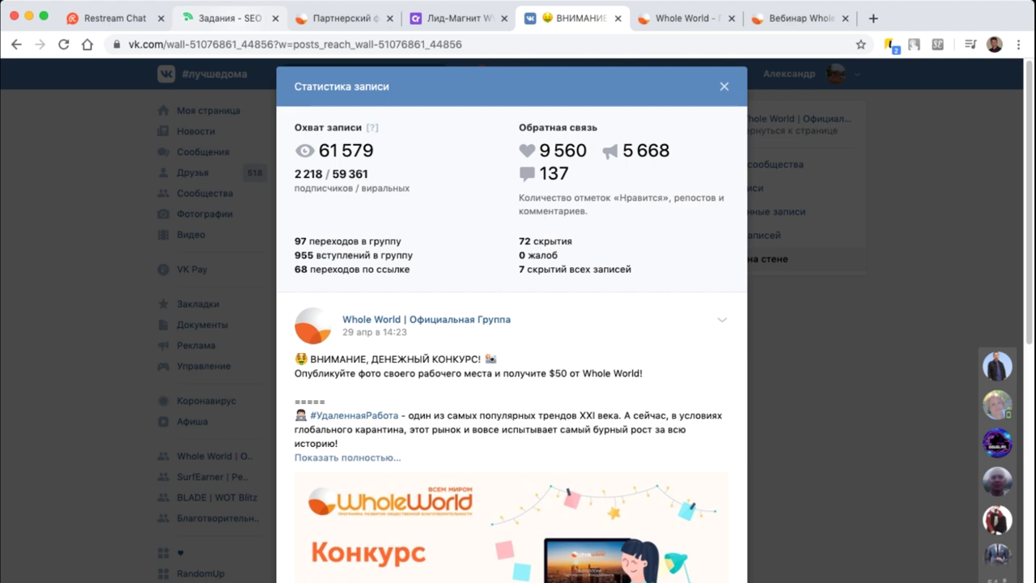
Start a new SEO sprint task with the category «ВКонтакте» and return to the VK contest post's statistics
{"action": "key", "text": "ctrl+2"}
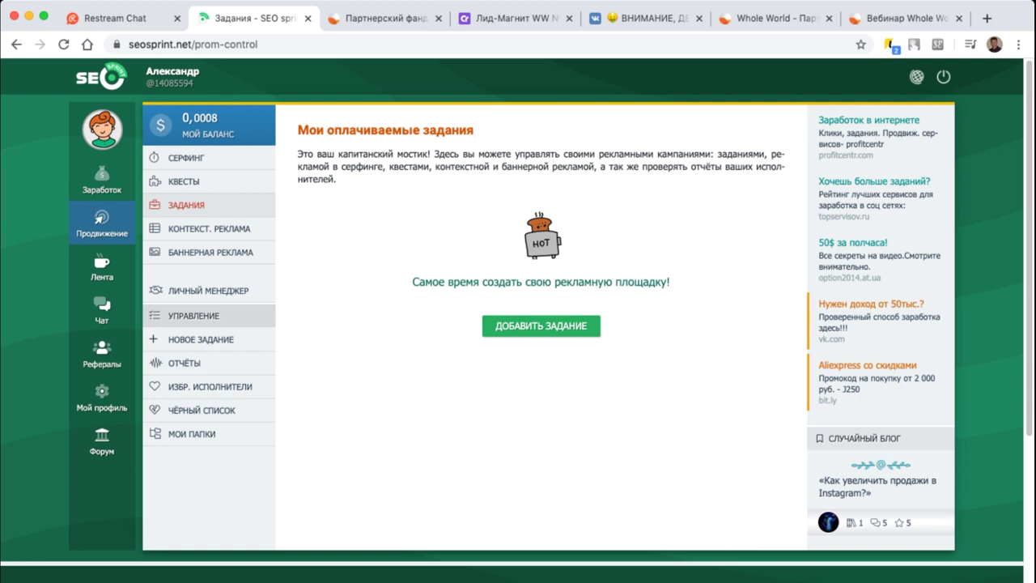
{"action": "left_click", "coordinate": [201, 339]}
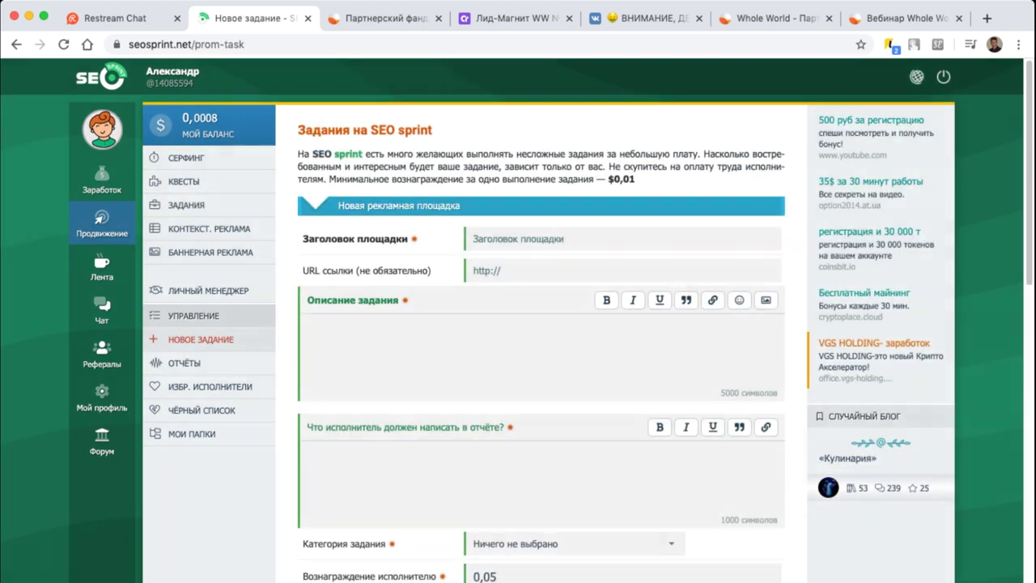
{"action": "scroll", "coordinate": [541, 324], "scroll_direction": "down", "scroll_amount": 5}
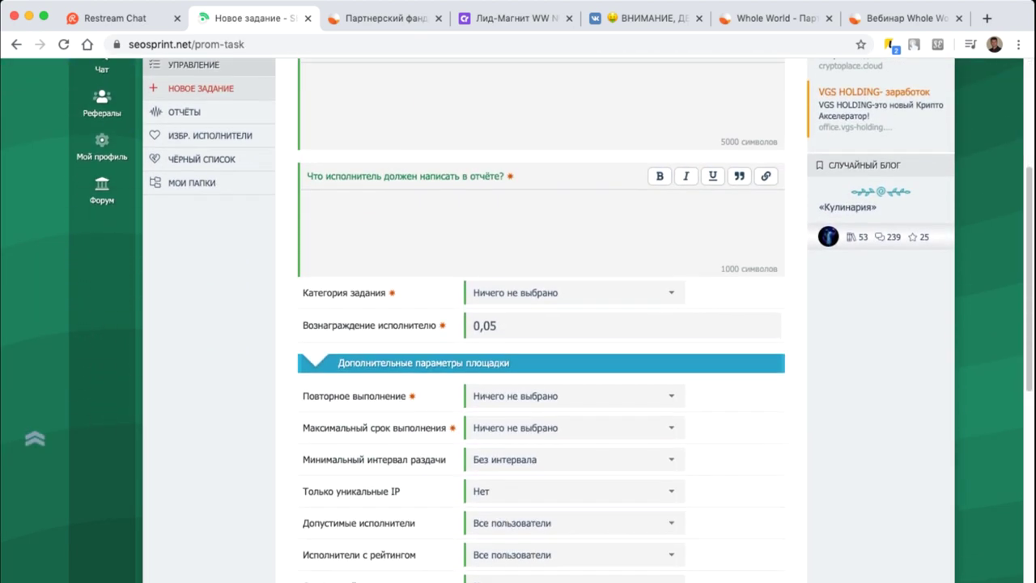
{"action": "left_click", "coordinate": [574, 292]}
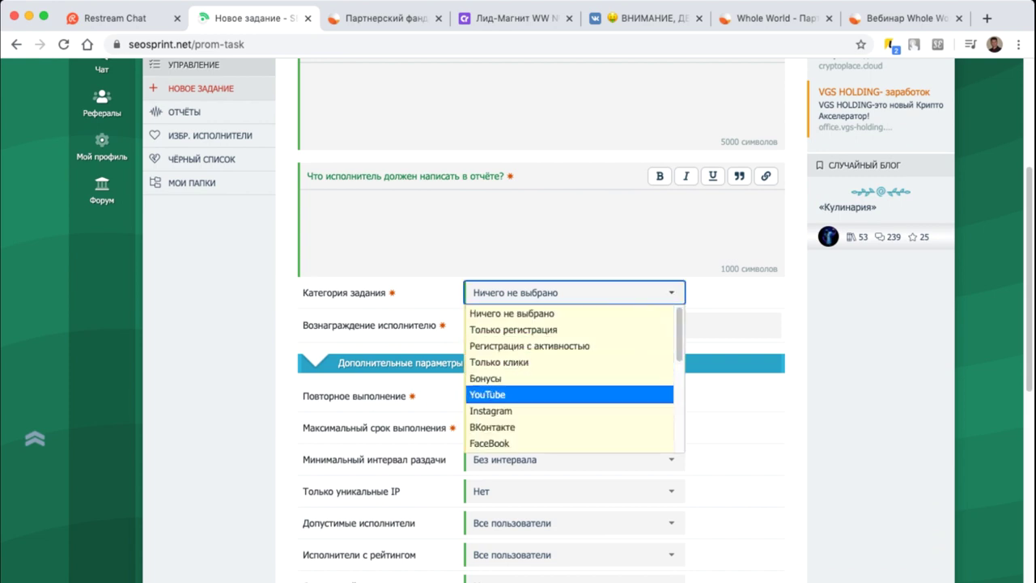
{"action": "left_click", "coordinate": [519, 426]}
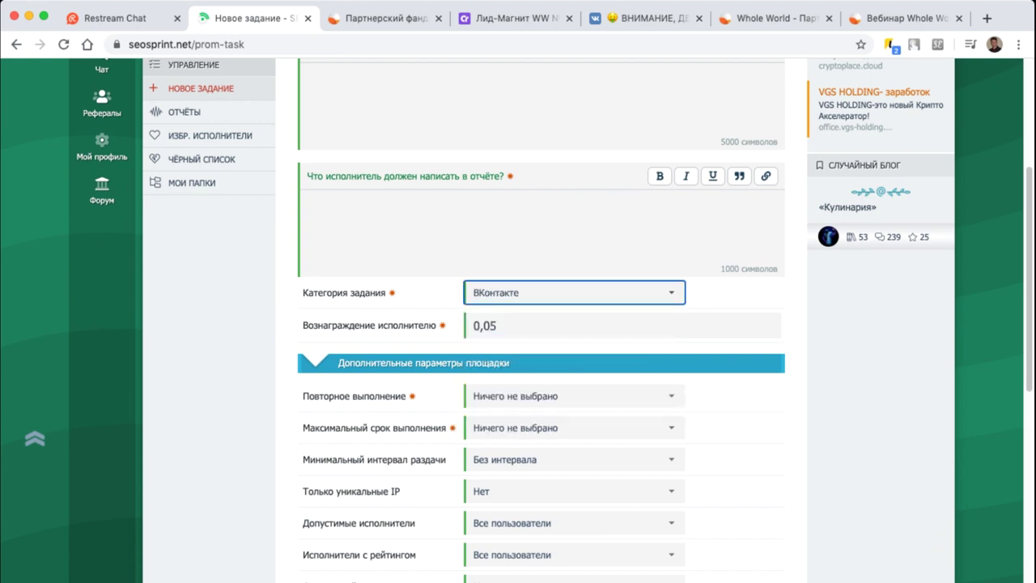
{"action": "scroll", "coordinate": [518, 324], "scroll_direction": "up", "scroll_amount": 5}
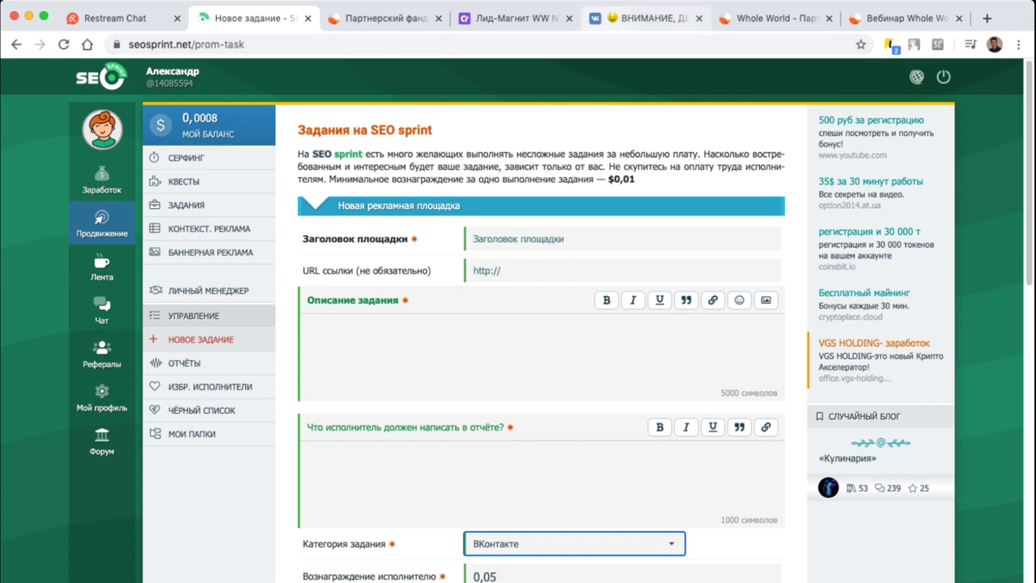
{"action": "key", "text": "super+5"}
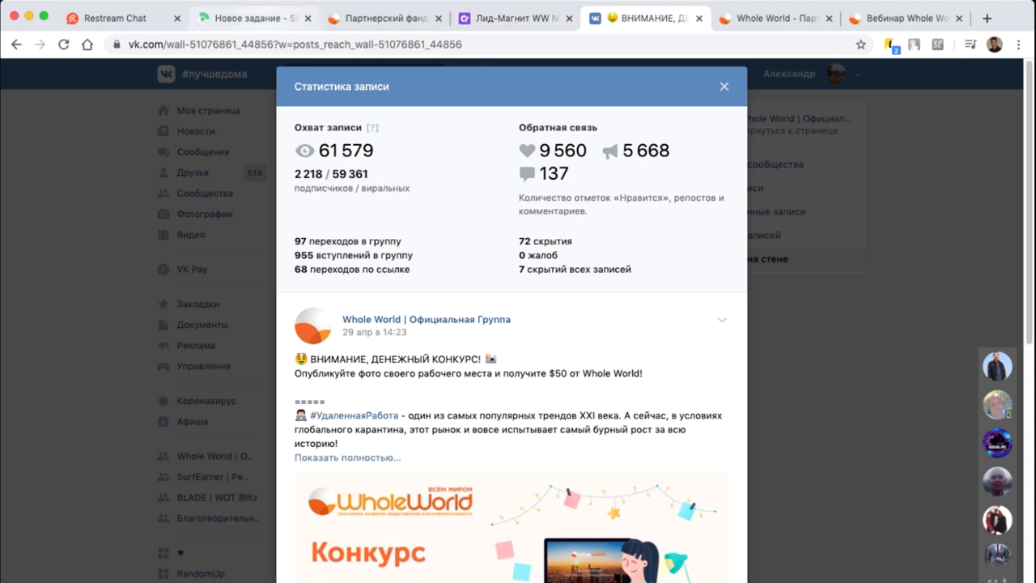
Open surfearner.com in a new browser tab and enter the account's advertising management page
{"action": "key", "text": "super+t"}
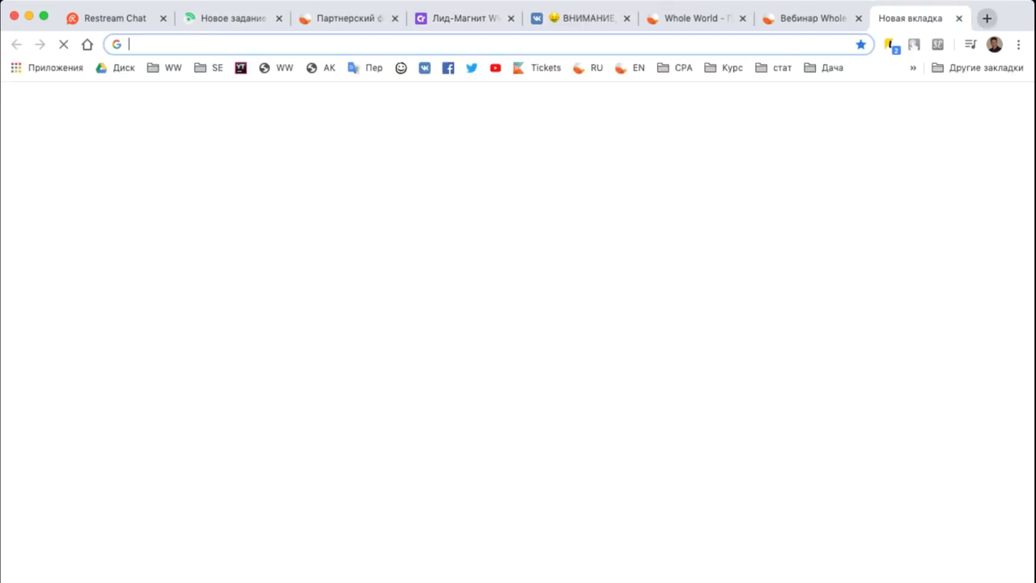
{"action": "type", "text": "sur"}
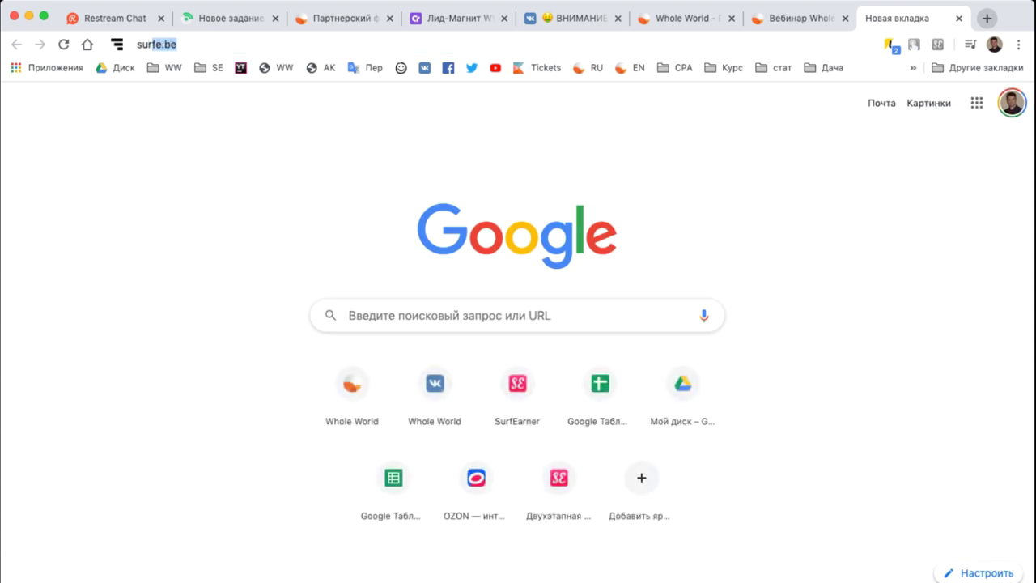
{"action": "type", "text": "fe"}
{"action": "key", "text": "Return"}
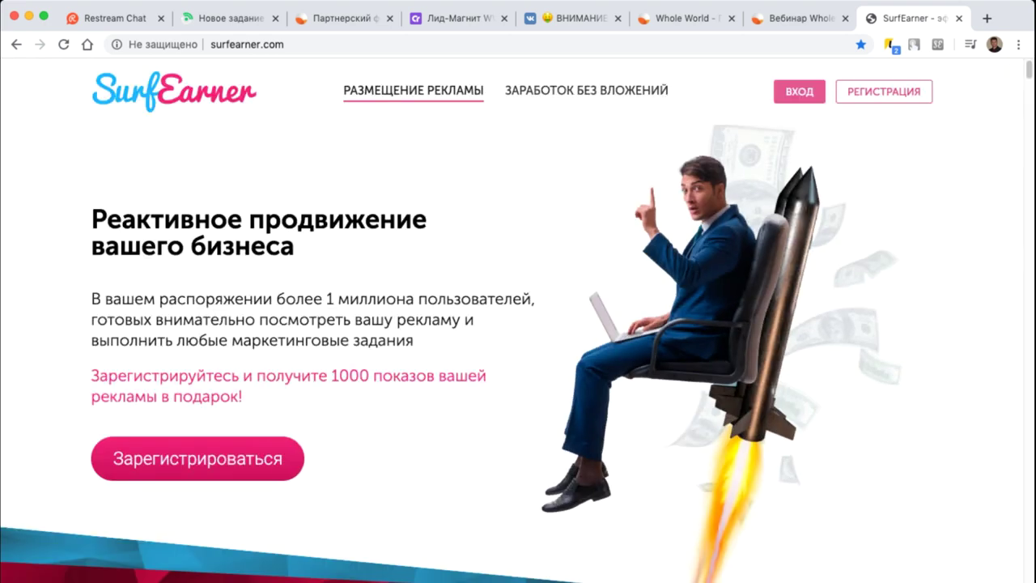
{"action": "left_click", "coordinate": [799, 91]}
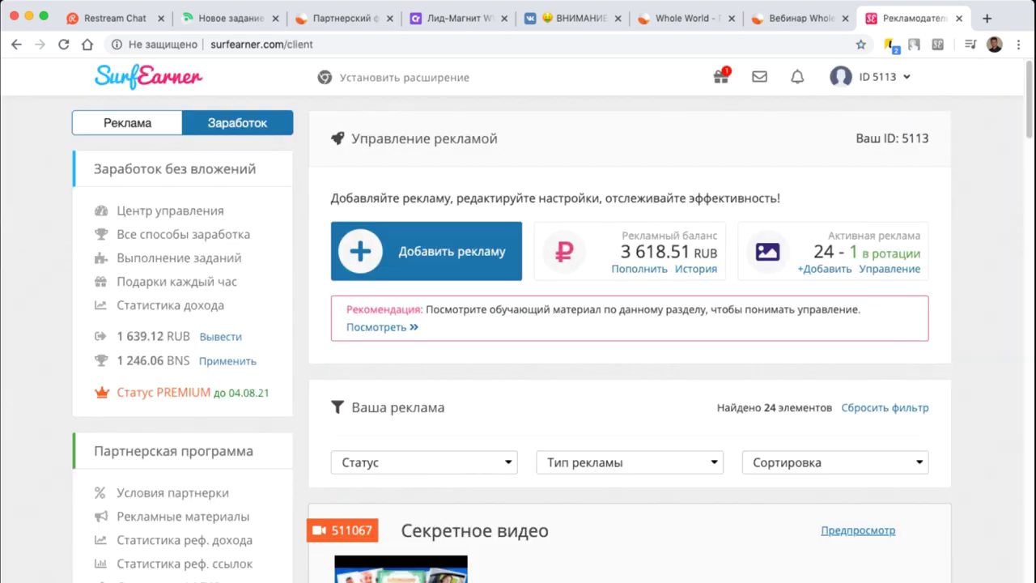
Start adding a «Переходы на сайт» advertisement in SurfEarner, view its order form and return to the advertising types
{"action": "left_click", "coordinate": [426, 251]}
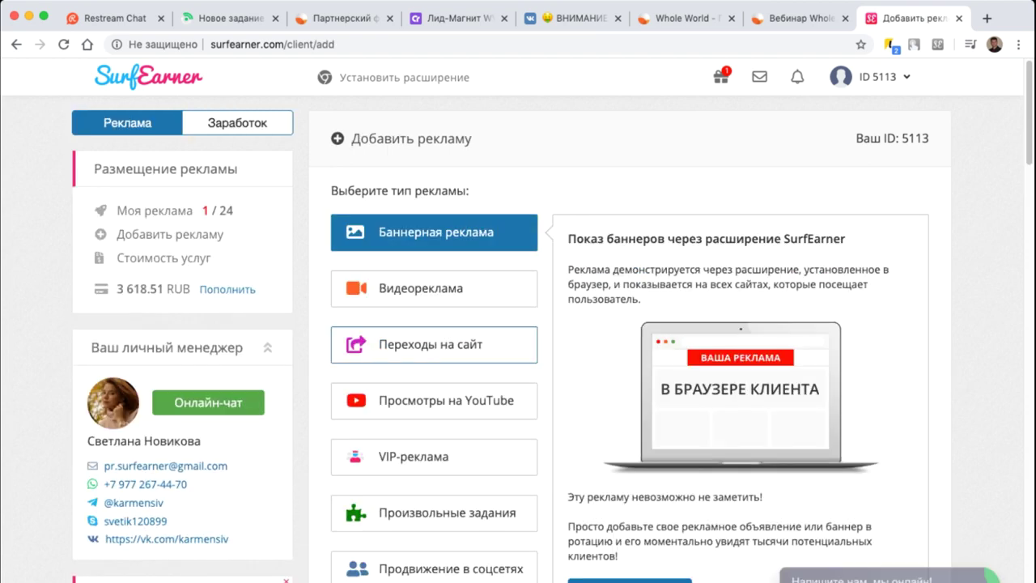
{"action": "left_click", "coordinate": [434, 344]}
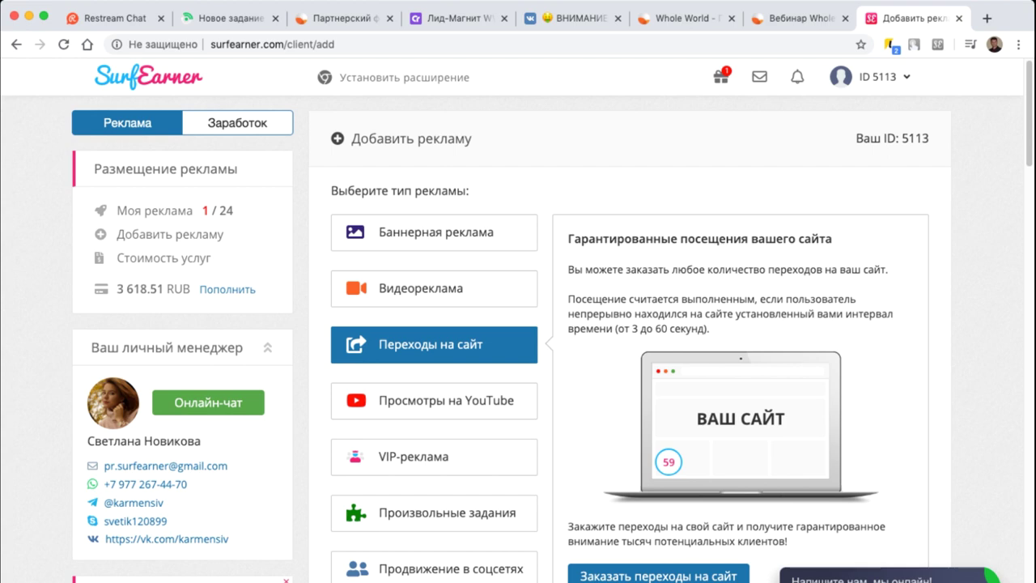
{"action": "scroll", "coordinate": [552, 321], "scroll_direction": "down", "scroll_amount": 5}
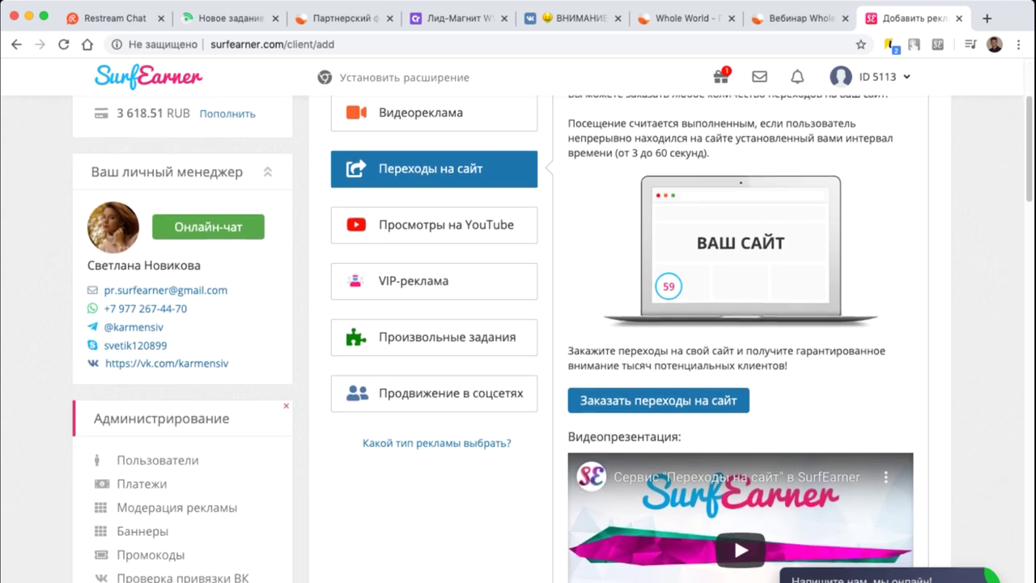
{"action": "scroll", "coordinate": [734, 522], "scroll_direction": "up", "scroll_amount": 2}
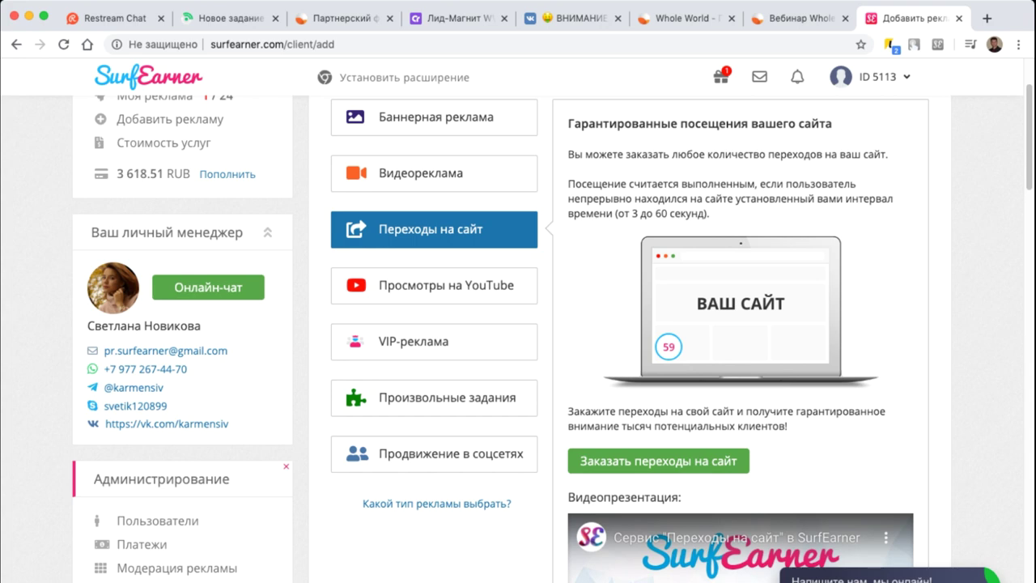
{"action": "left_click", "coordinate": [658, 461]}
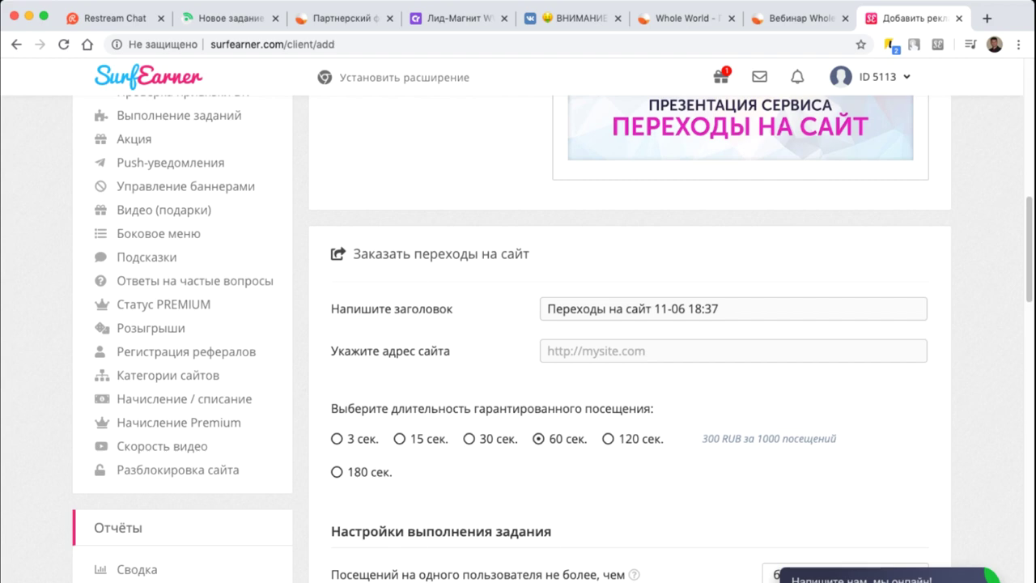
{"action": "scroll", "coordinate": [518, 324], "scroll_direction": "up", "scroll_amount": 10}
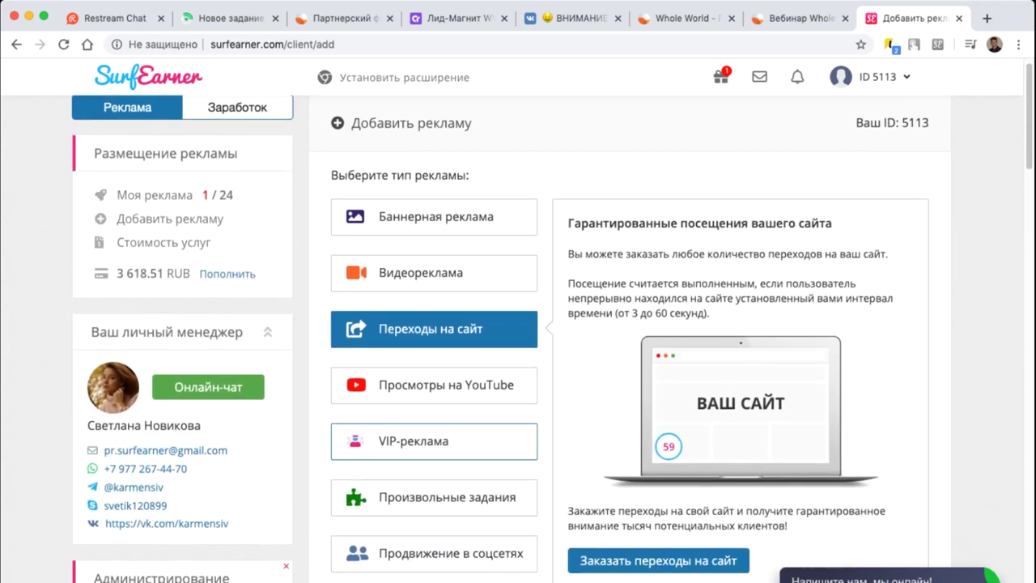
{"action": "scroll", "coordinate": [434, 441], "scroll_direction": "down", "scroll_amount": 2}
{"action": "scroll", "coordinate": [434, 441], "scroll_direction": "up", "scroll_amount": 2}
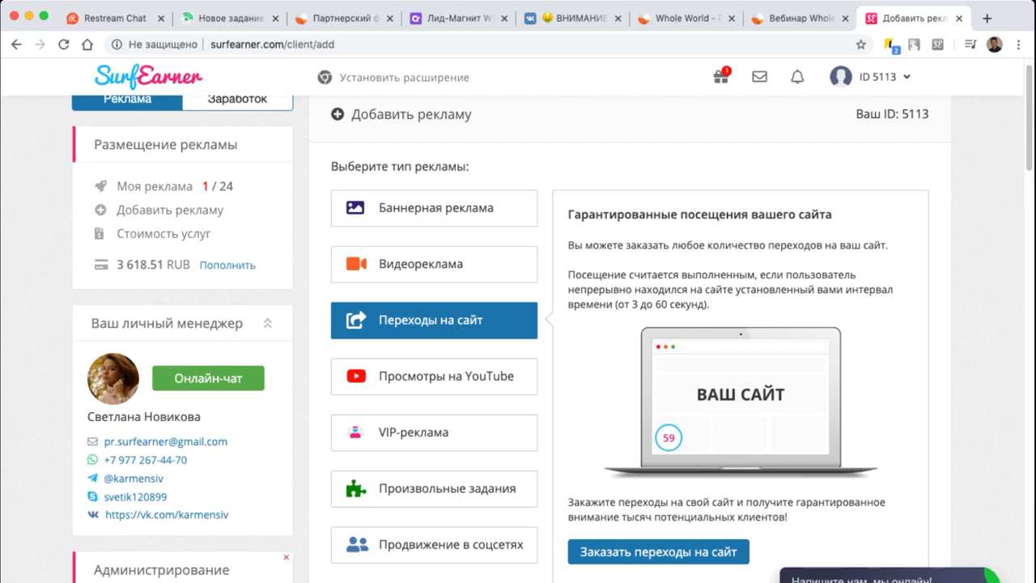
Return to SEO sprint's surfing list and start viewing the paid ad «Зарабатывай от 10 000 рублей в день»
{"action": "left_click", "coordinate": [230, 18]}
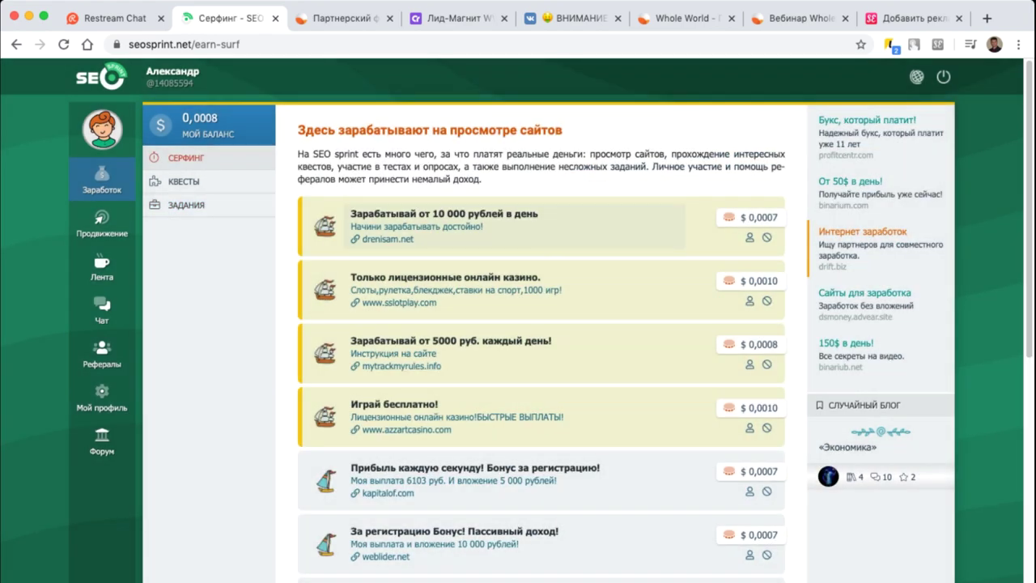
{"action": "left_click", "coordinate": [444, 213]}
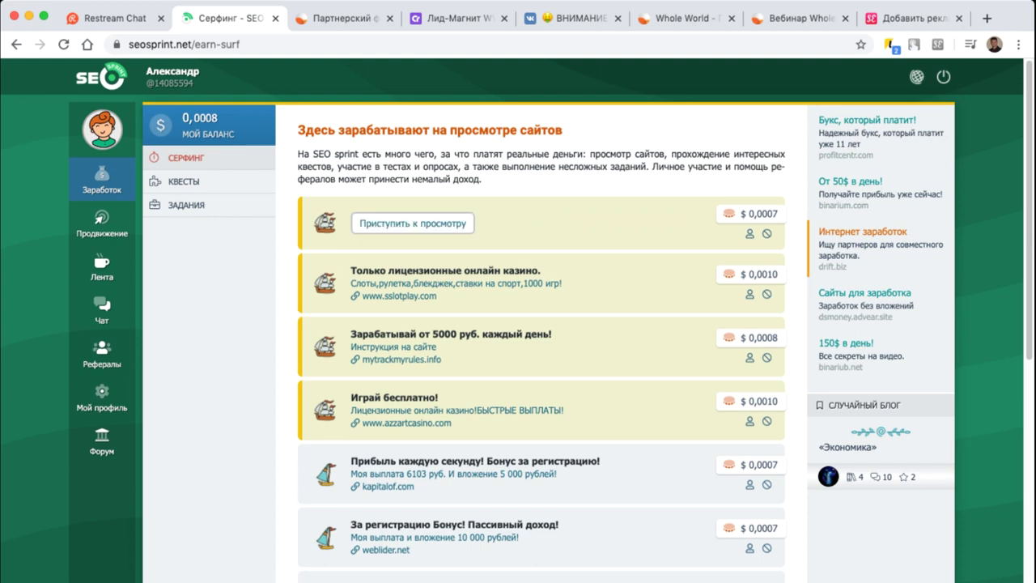
{"action": "left_click", "coordinate": [409, 222]}
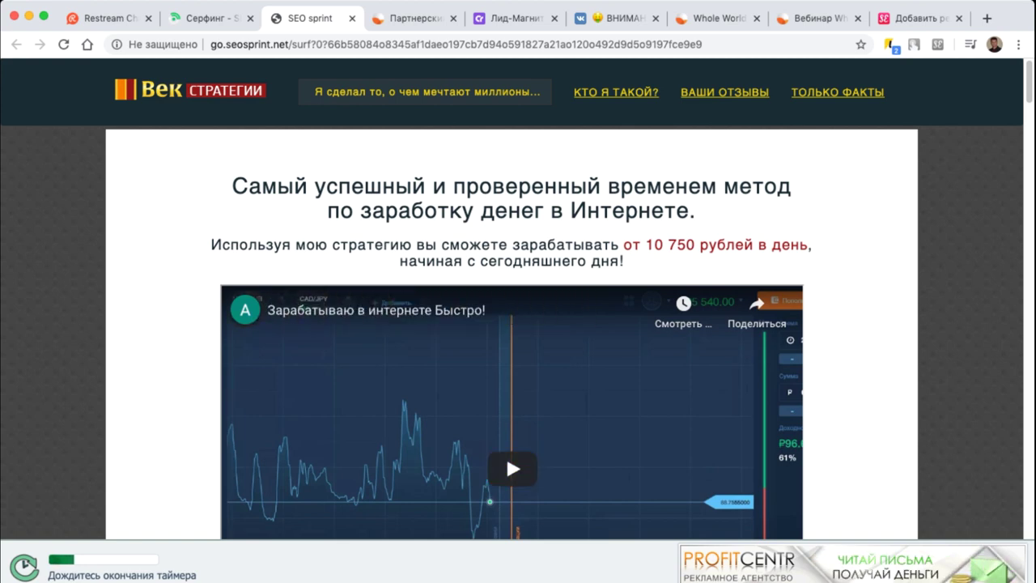
Browse the advertised «Век стратегии» page until the SEO sprint timer finishes and close the viewed site
{"action": "scroll", "coordinate": [512, 365], "scroll_direction": "down", "scroll_amount": 3}
{"action": "scroll", "coordinate": [512, 365], "scroll_direction": "up", "scroll_amount": 2}
{"action": "scroll", "coordinate": [512, 364], "scroll_direction": "up", "scroll_amount": 1}
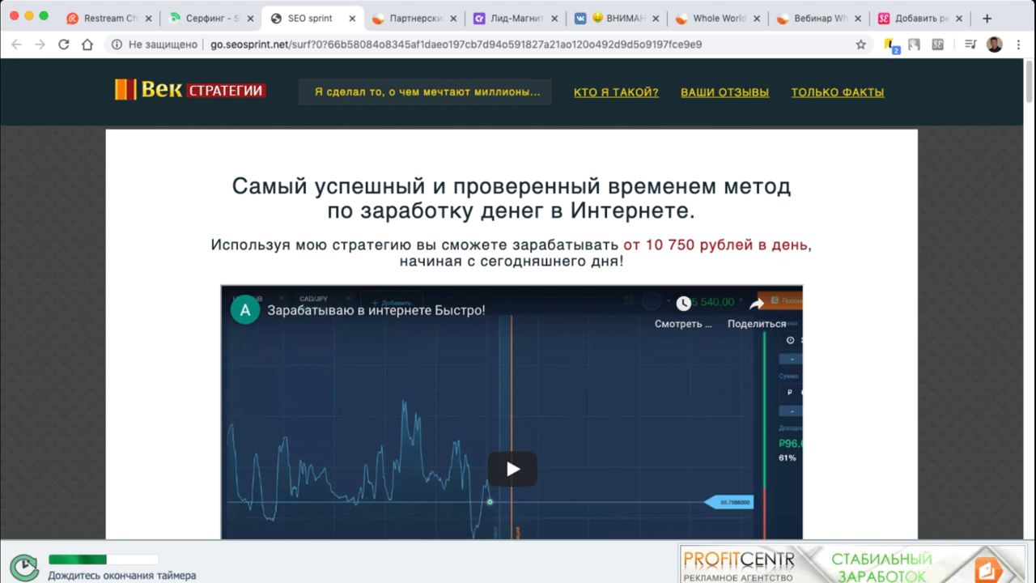
{"action": "scroll", "coordinate": [519, 324], "scroll_direction": "down", "scroll_amount": 5}
{"action": "scroll", "coordinate": [519, 300], "scroll_direction": "down", "scroll_amount": 7}
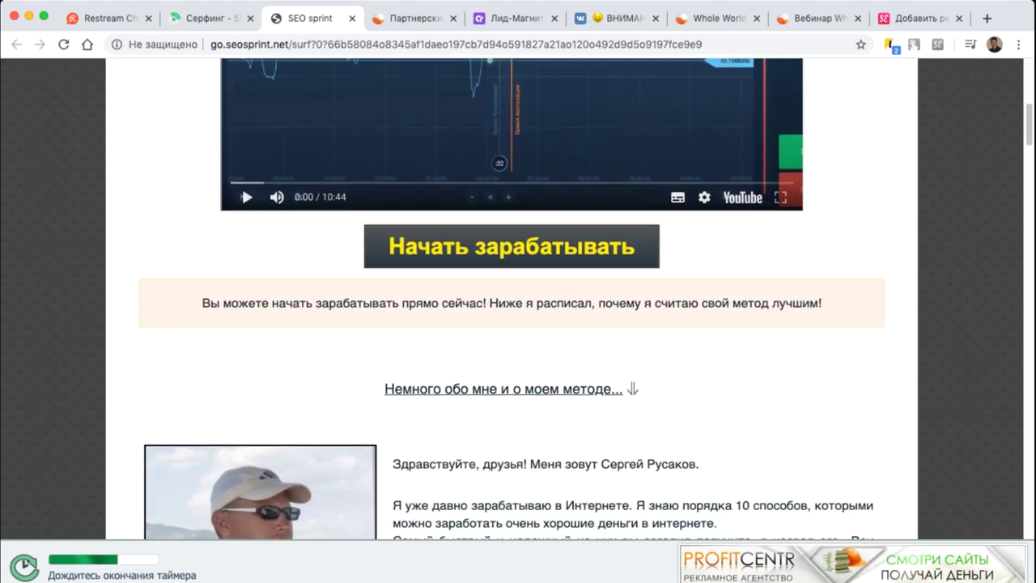
{"action": "scroll", "coordinate": [518, 299], "scroll_direction": "down", "scroll_amount": 3}
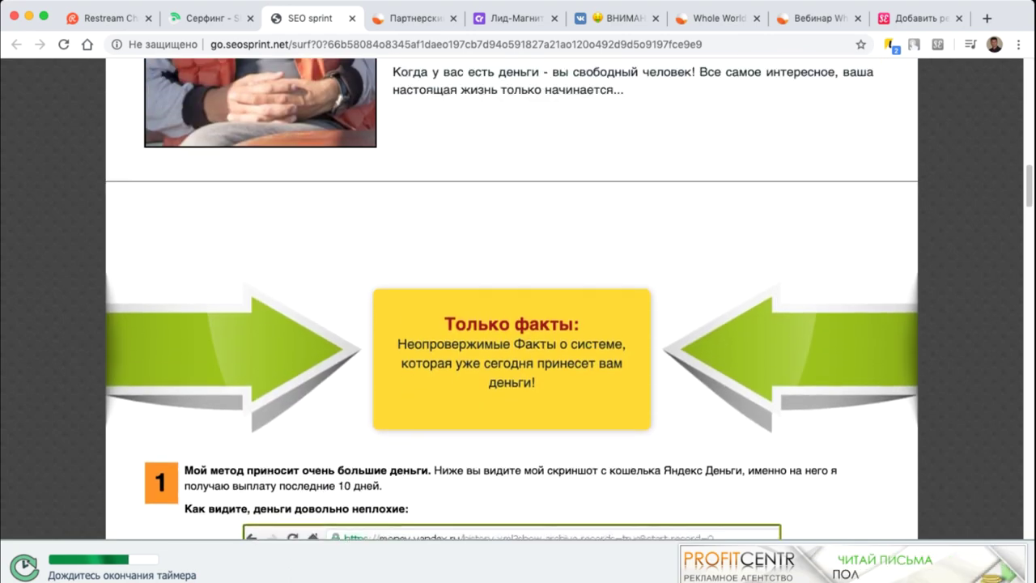
{"action": "scroll", "coordinate": [518, 299], "scroll_direction": "up", "scroll_amount": 8}
{"action": "scroll", "coordinate": [518, 324], "scroll_direction": "up", "scroll_amount": 3}
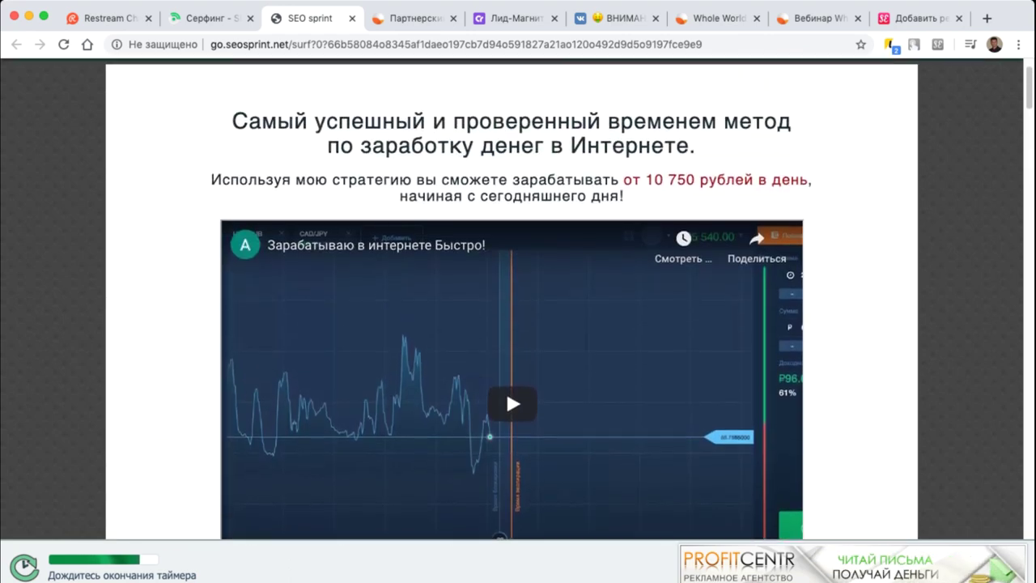
{"action": "scroll", "coordinate": [518, 324], "scroll_direction": "down", "scroll_amount": 1}
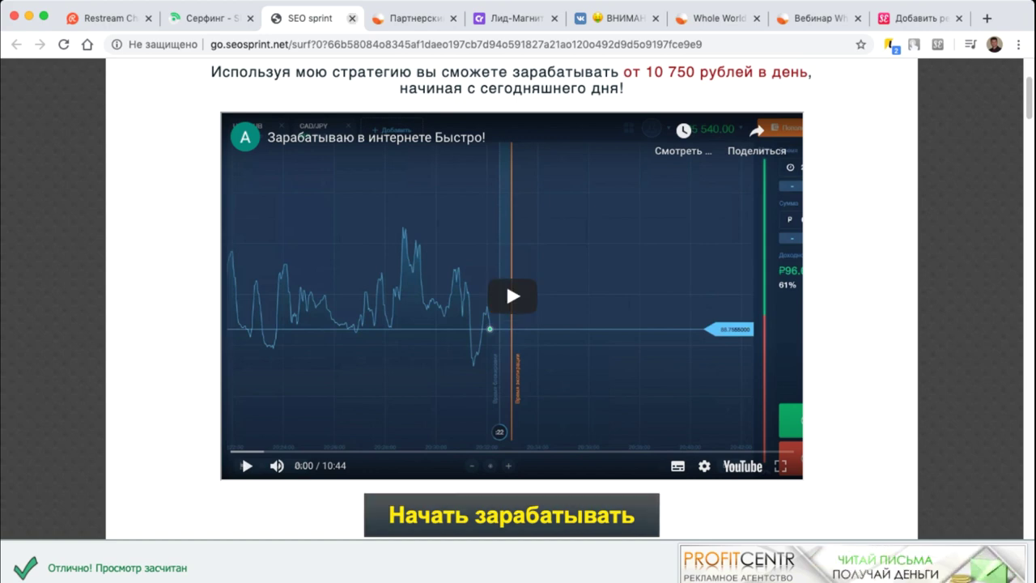
{"action": "scroll", "coordinate": [506, 281], "scroll_direction": "up", "scroll_amount": 3}
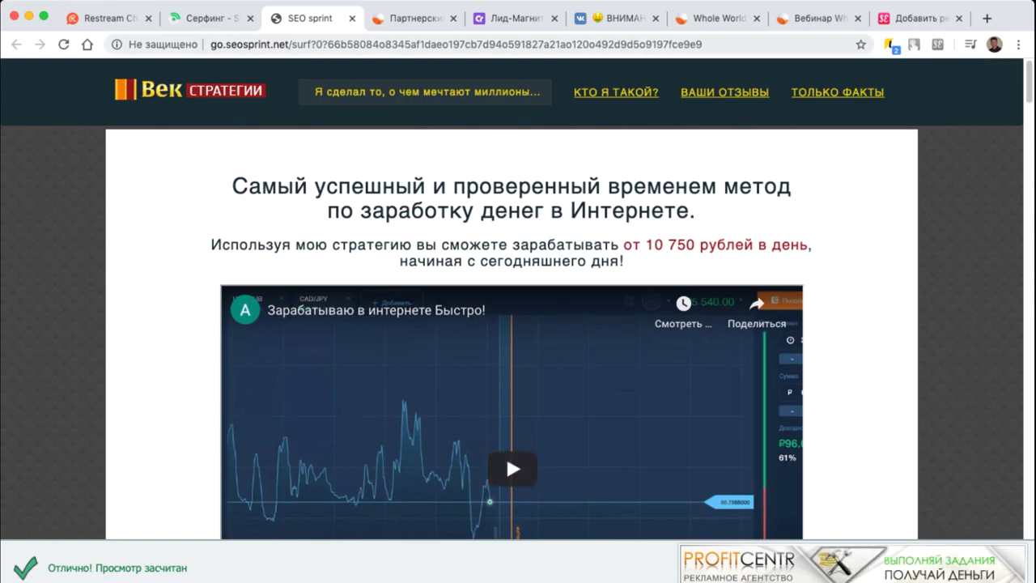
{"action": "left_click", "coordinate": [351, 18]}
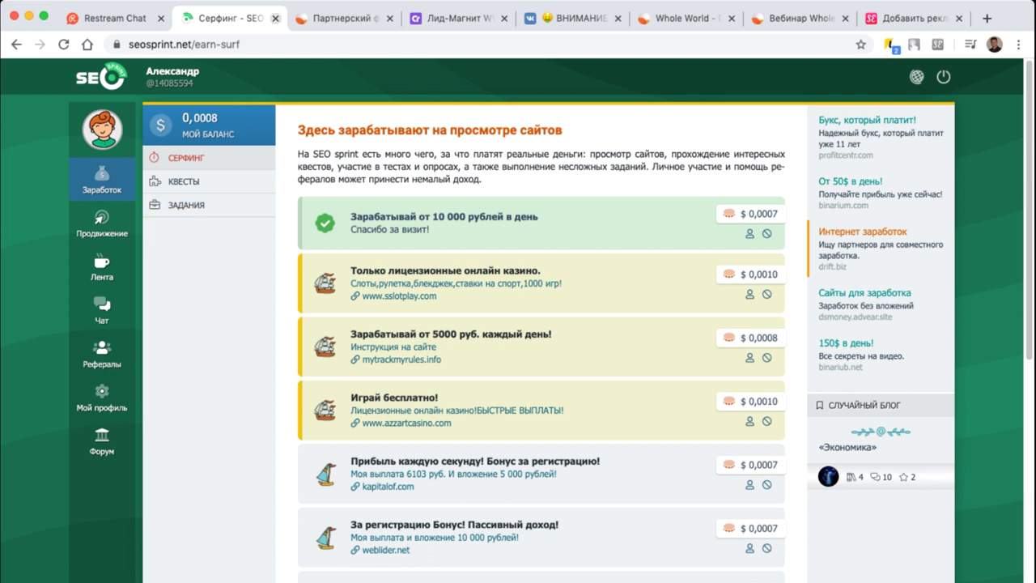
Close the SEO sprint page and return to SurfEarner to review the advertising types around «Переходы на сайт»
{"action": "left_click", "coordinate": [276, 17]}
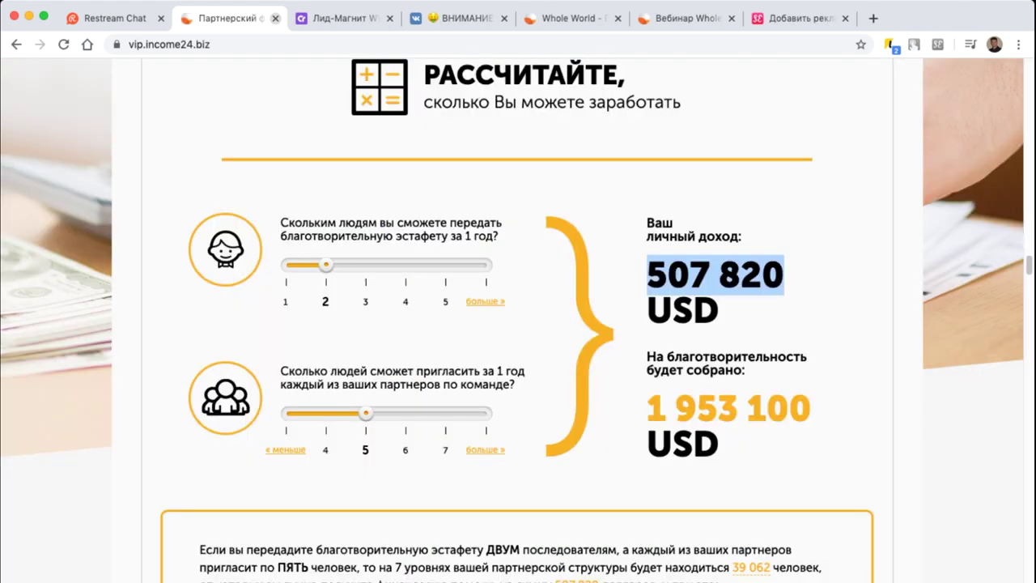
{"action": "left_click", "coordinate": [899, 18]}
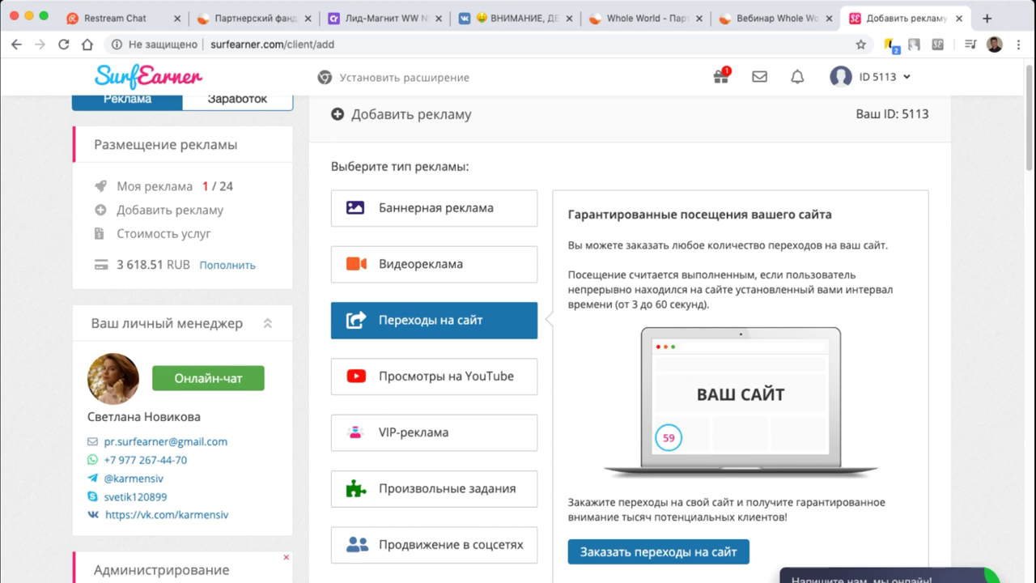
{"action": "scroll", "coordinate": [519, 340], "scroll_direction": "down", "scroll_amount": 3}
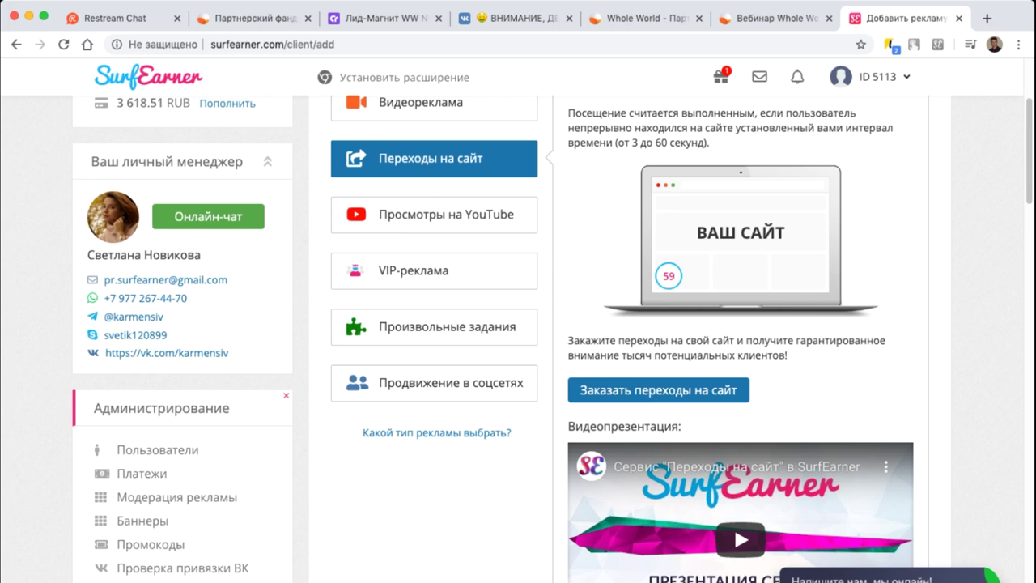
{"action": "scroll", "coordinate": [551, 340], "scroll_direction": "down", "scroll_amount": 2}
{"action": "scroll", "coordinate": [551, 340], "scroll_direction": "up", "scroll_amount": 5}
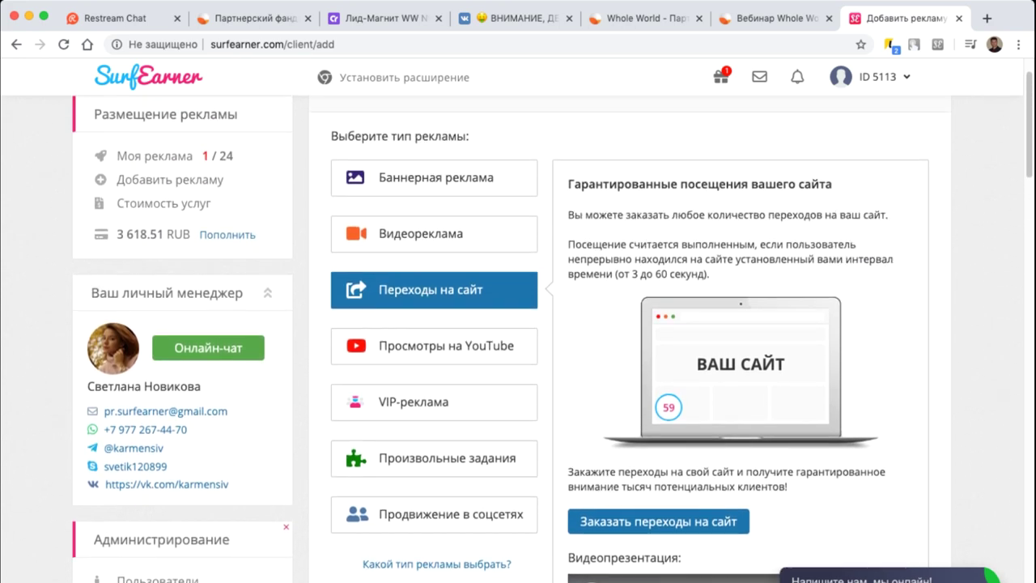
Show the beginning of the «Пробейте свой финансовый потолок» landing page on vip.income24.biz
{"action": "left_click", "coordinate": [251, 18]}
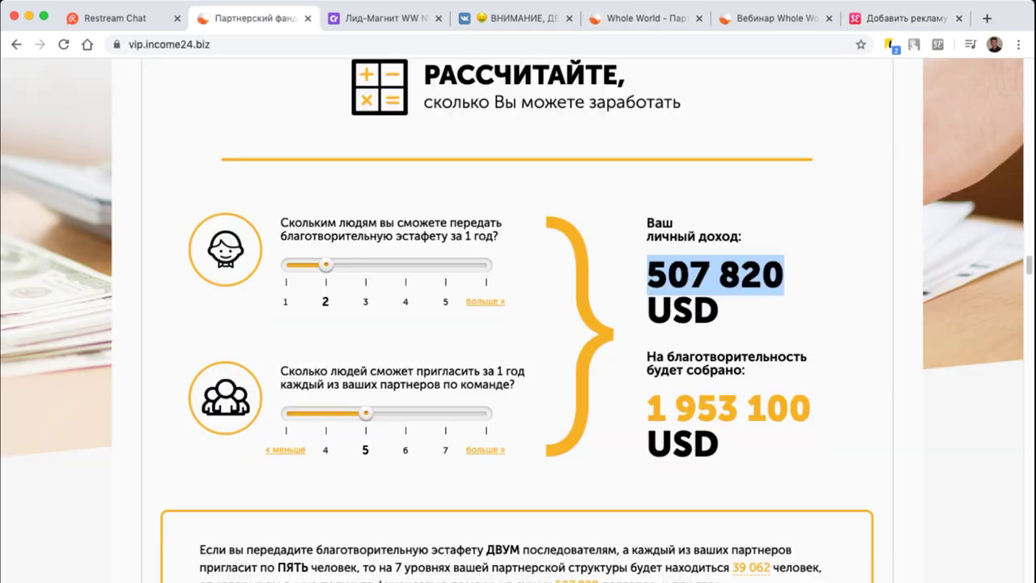
{"action": "scroll", "coordinate": [518, 324], "scroll_direction": "up", "scroll_amount": 20}
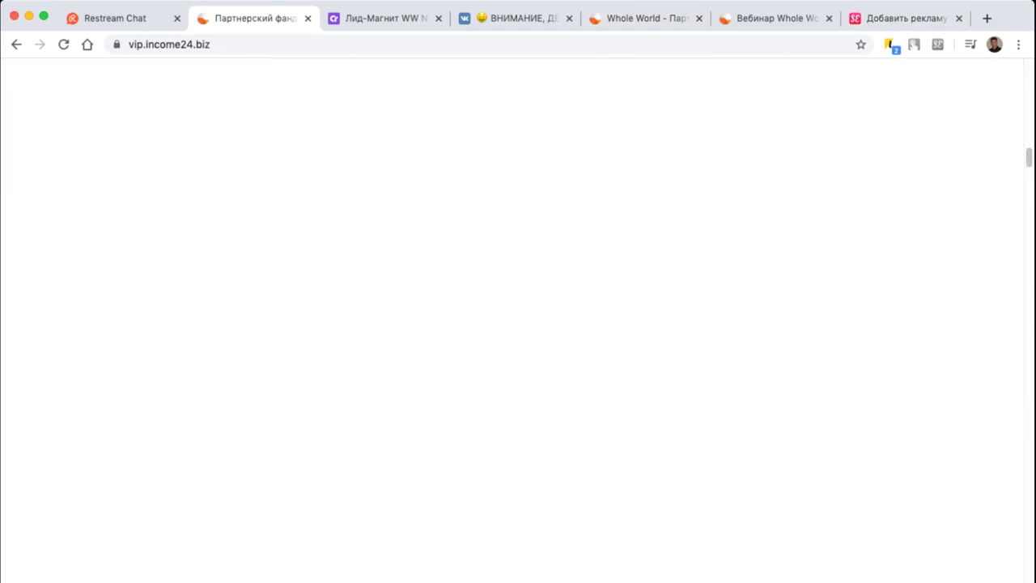
{"action": "scroll", "coordinate": [518, 324], "scroll_direction": "up", "scroll_amount": 15}
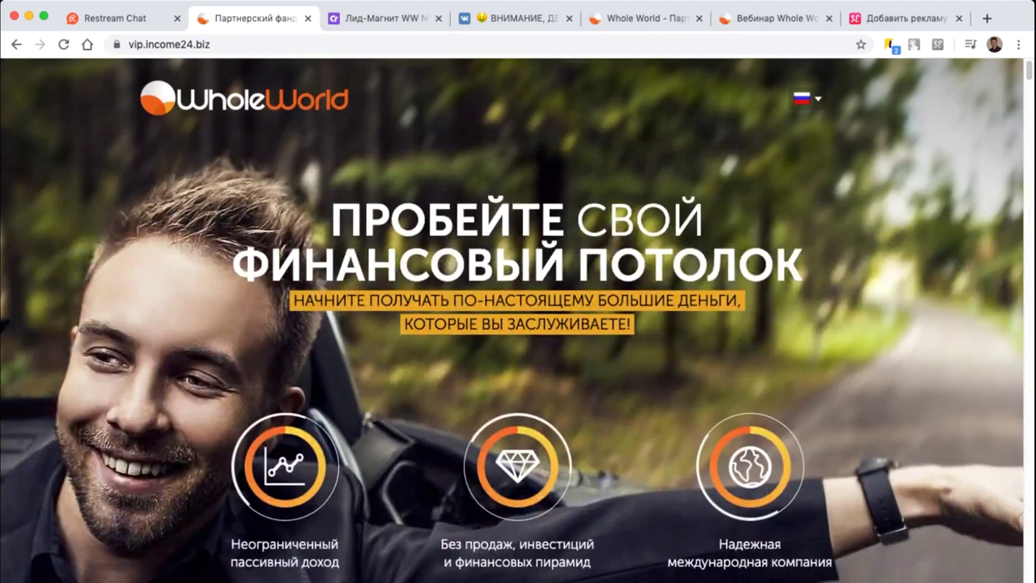
{"action": "scroll", "coordinate": [518, 323], "scroll_direction": "down", "scroll_amount": 3}
{"action": "scroll", "coordinate": [518, 324], "scroll_direction": "up", "scroll_amount": 4}
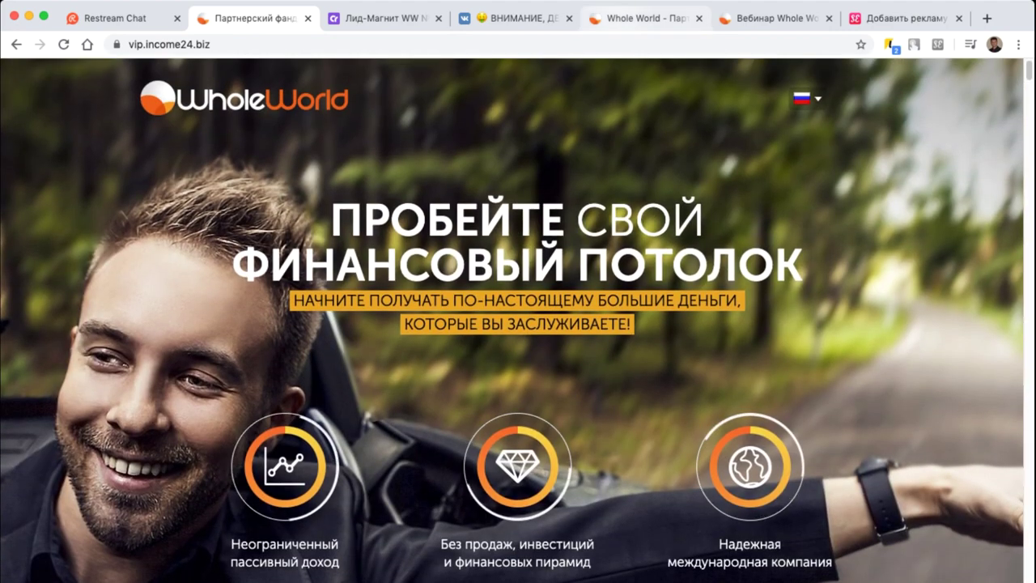
Switch to the wholeworld.biz home page and enter the account's «Личный кабинет»
{"action": "key", "text": "super+5"}
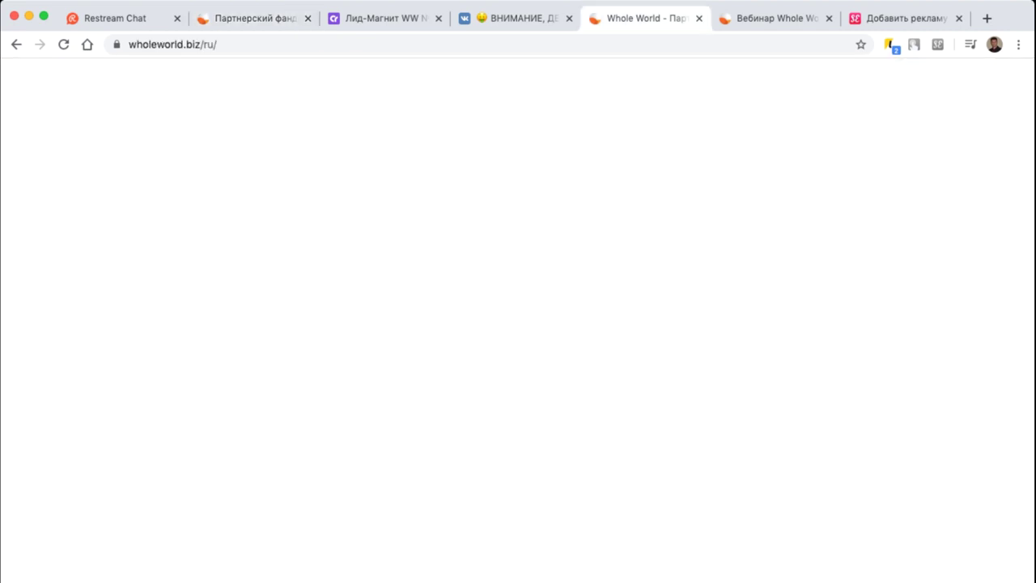
{"action": "key", "text": "super+6"}
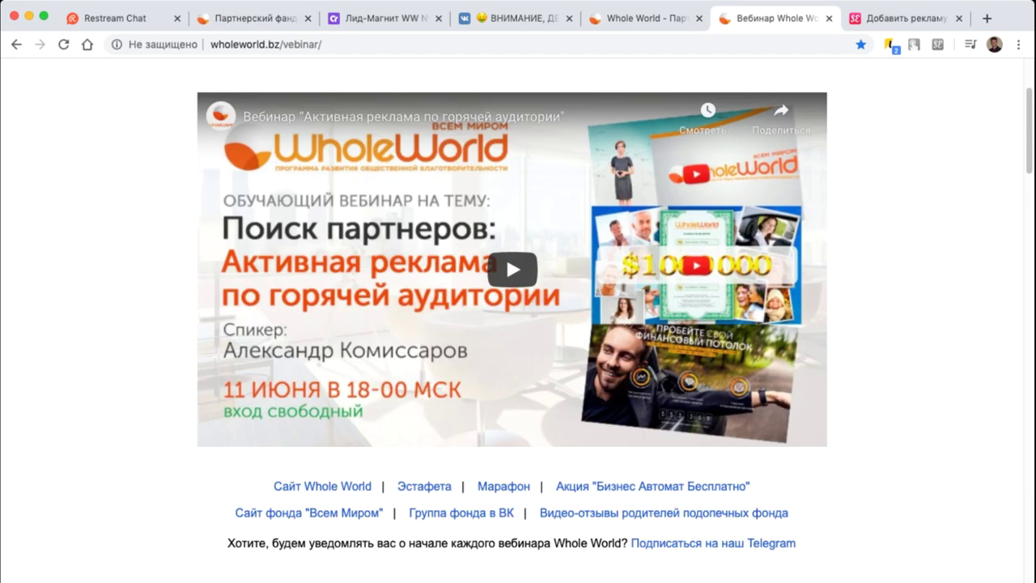
{"action": "key", "text": "super+5"}
{"action": "scroll", "coordinate": [513, 324], "scroll_direction": "up", "scroll_amount": 5}
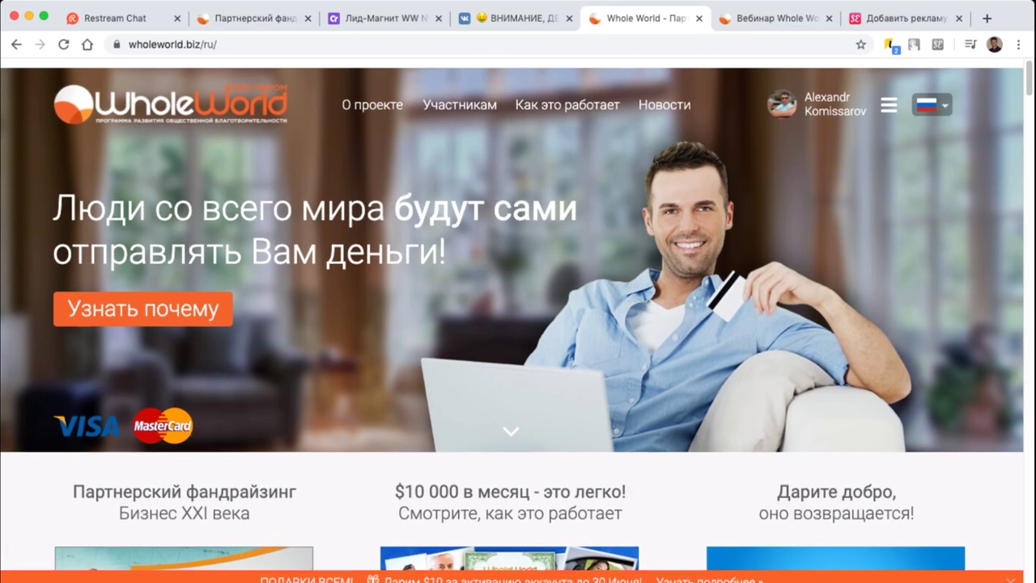
{"action": "left_click", "coordinate": [826, 130]}
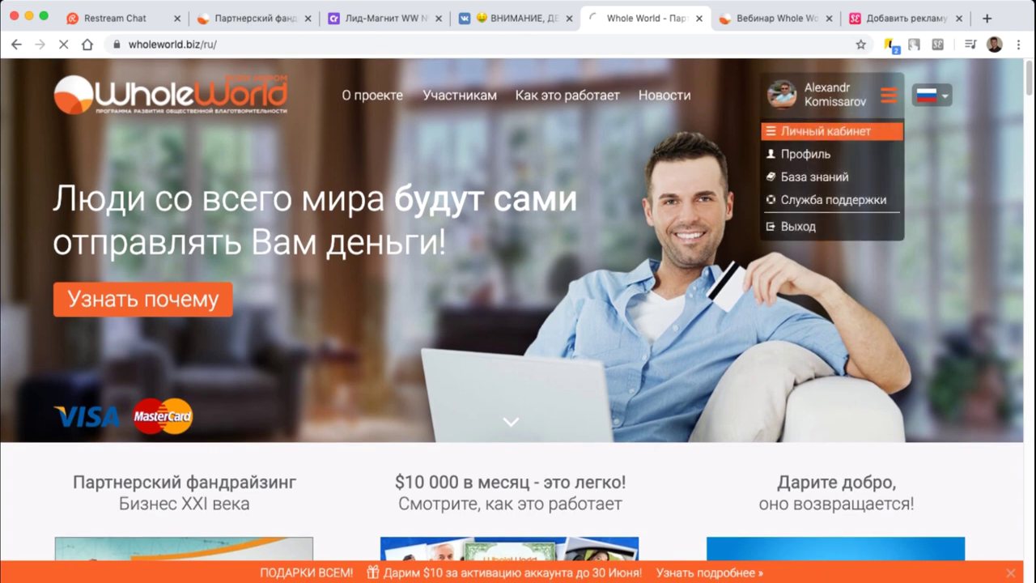
Open the «Landing page» service from the Whole World dashboard and view the active and available landing pages
{"action": "scroll", "coordinate": [921, 267], "scroll_direction": "down", "scroll_amount": 3}
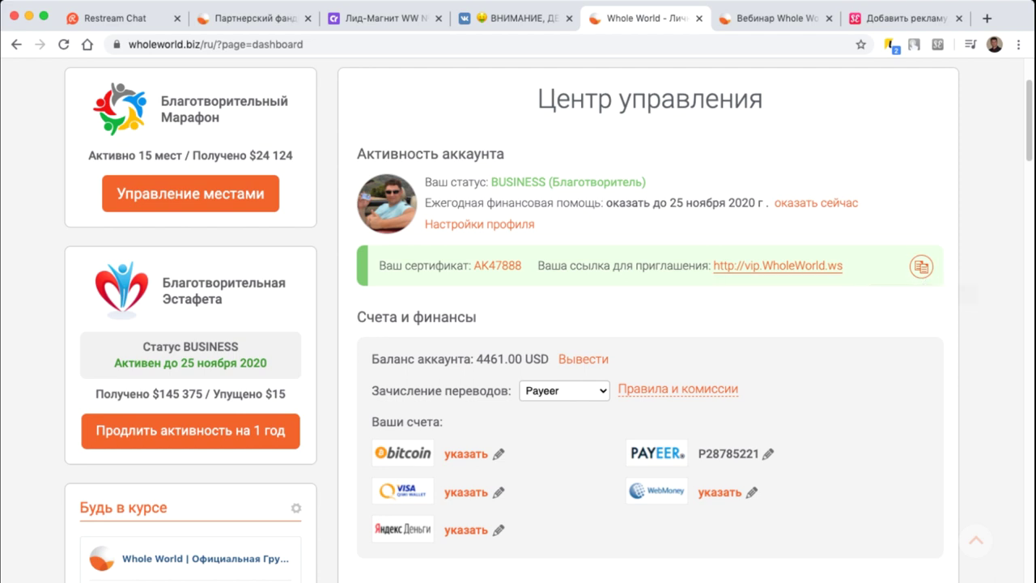
{"action": "scroll", "coordinate": [891, 324], "scroll_direction": "up", "scroll_amount": 2}
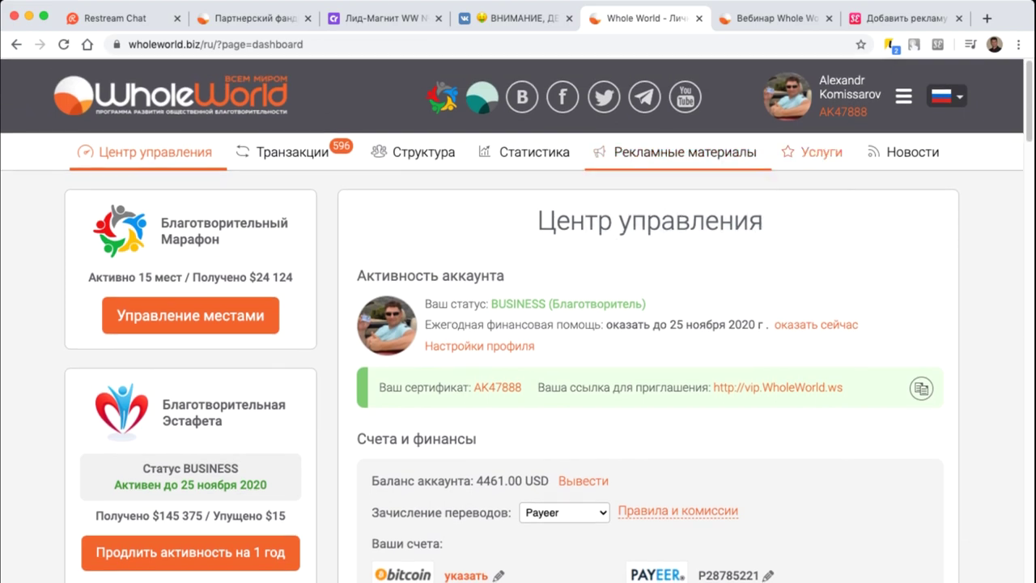
{"action": "mouse_move", "coordinate": [819, 151]}
{"action": "left_click", "coordinate": [828, 210]}
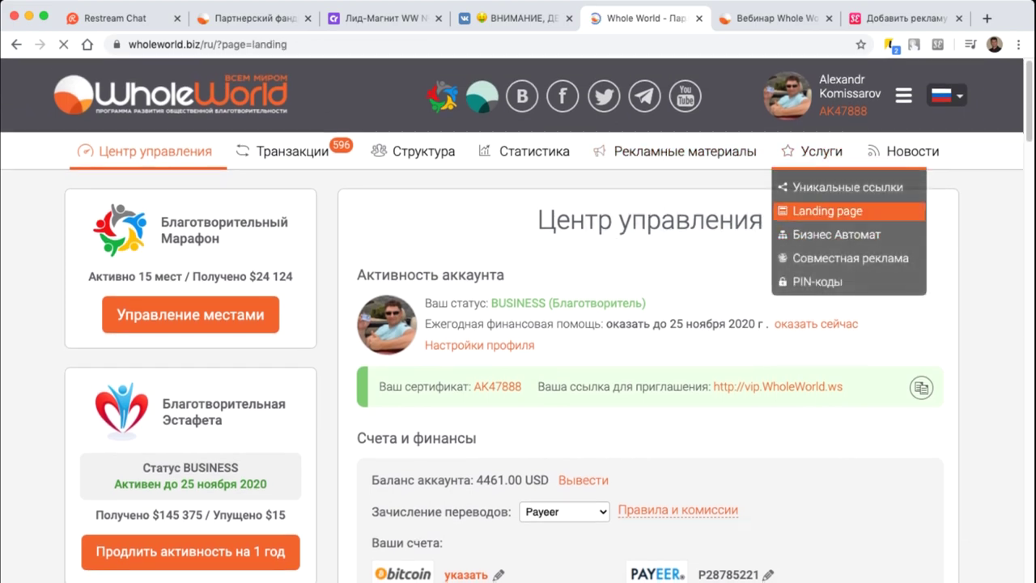
{"action": "scroll", "coordinate": [648, 365], "scroll_direction": "down", "scroll_amount": 7}
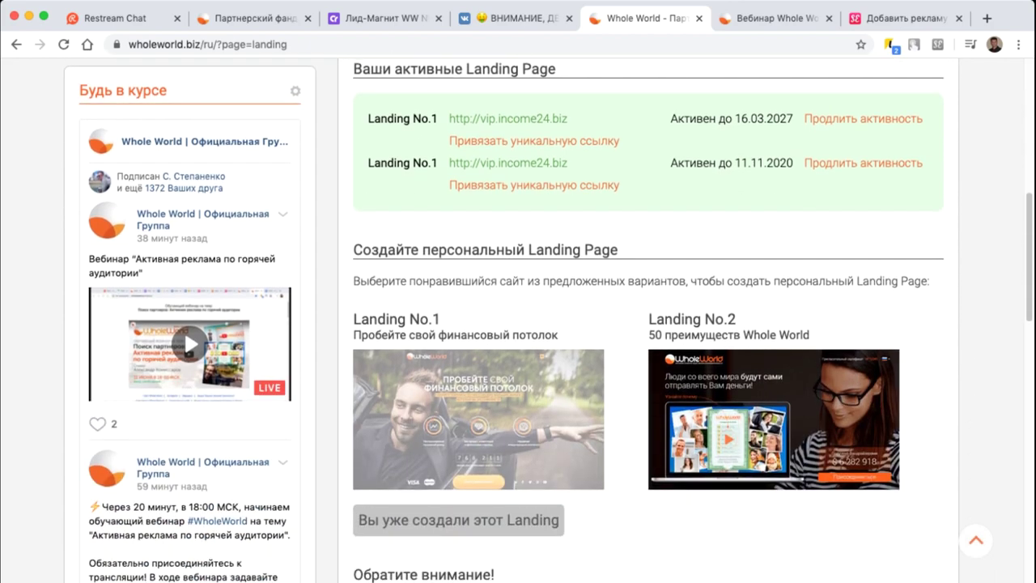
Examine the opening section of the vip.income24.biz landing page, including its headline, participant counter and «Начать зарабатывать» call to action
{"action": "left_click", "coordinate": [255, 18]}
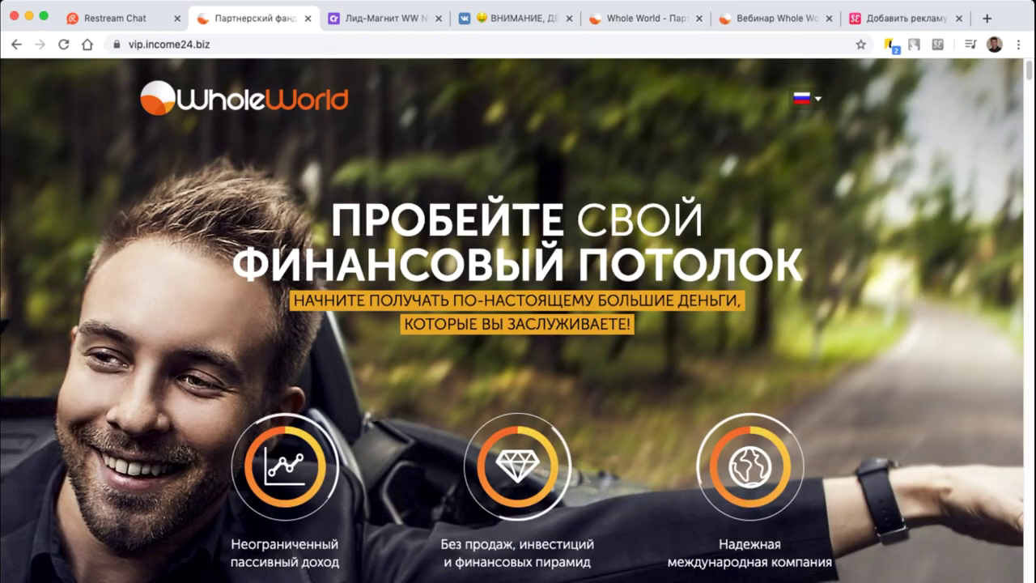
{"action": "scroll", "coordinate": [518, 324], "scroll_direction": "down", "scroll_amount": 5}
{"action": "scroll", "coordinate": [518, 324], "scroll_direction": "down", "scroll_amount": 2}
{"action": "scroll", "coordinate": [518, 324], "scroll_direction": "up", "scroll_amount": 7}
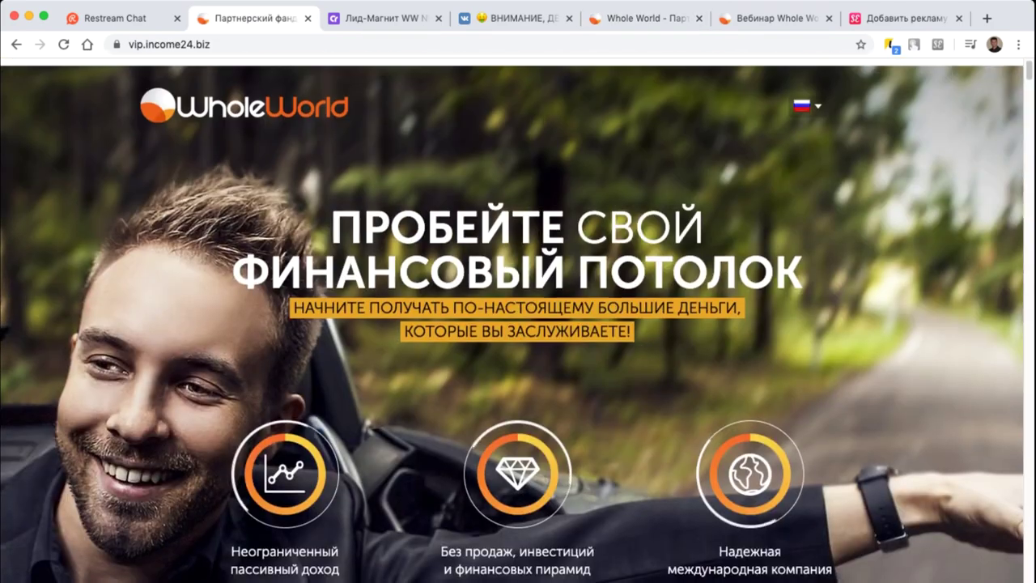
{"action": "scroll", "coordinate": [519, 324], "scroll_direction": "down", "scroll_amount": 2}
{"action": "scroll", "coordinate": [518, 324], "scroll_direction": "down", "scroll_amount": 3}
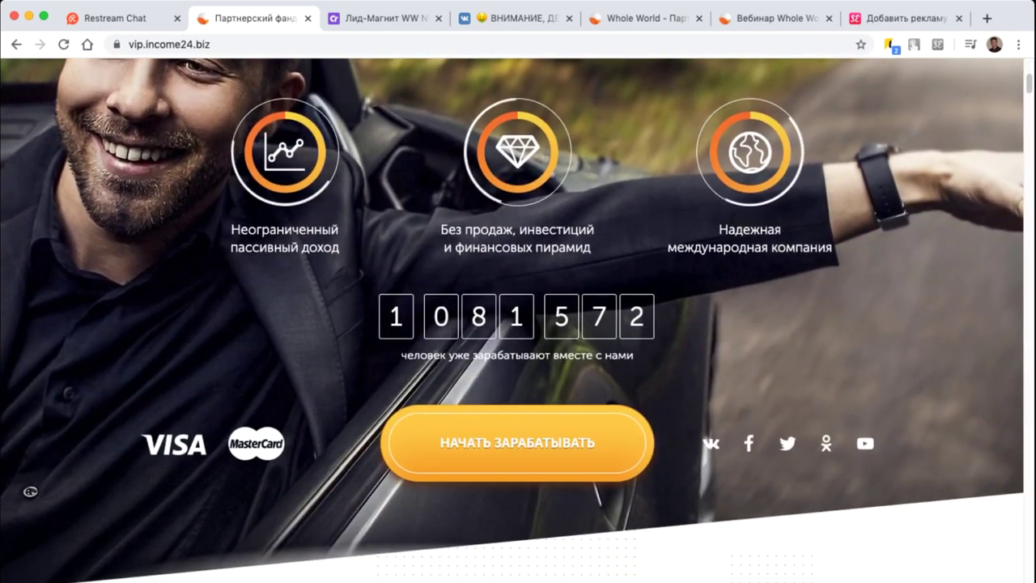
{"action": "scroll", "coordinate": [518, 324], "scroll_direction": "up", "scroll_amount": 5}
{"action": "scroll", "coordinate": [518, 324], "scroll_direction": "down", "scroll_amount": 1}
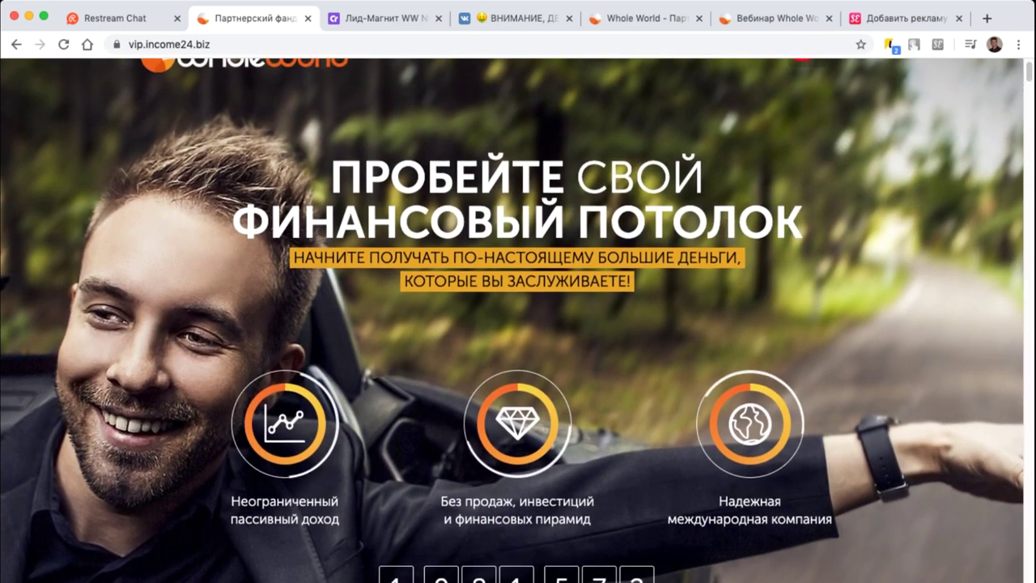
{"action": "scroll", "coordinate": [519, 323], "scroll_direction": "down", "scroll_amount": 1}
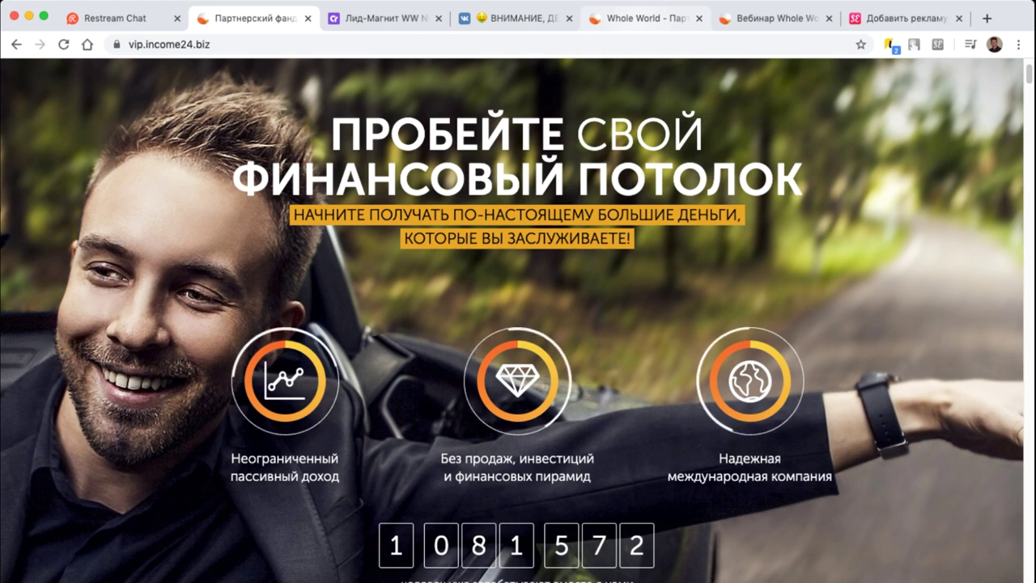
View Landing No.2 «50 преимуществ Whole World» in the landing page service and examine its krosspartners.ru lead-magnet version
{"action": "key", "text": "ctrl+5"}
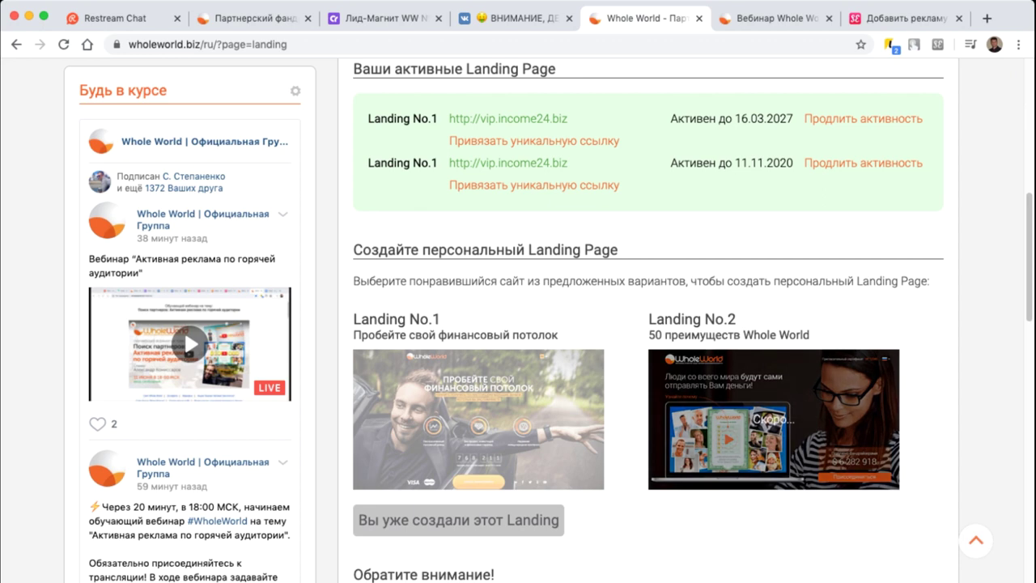
{"action": "scroll", "coordinate": [184, 328], "scroll_direction": "down", "scroll_amount": 2}
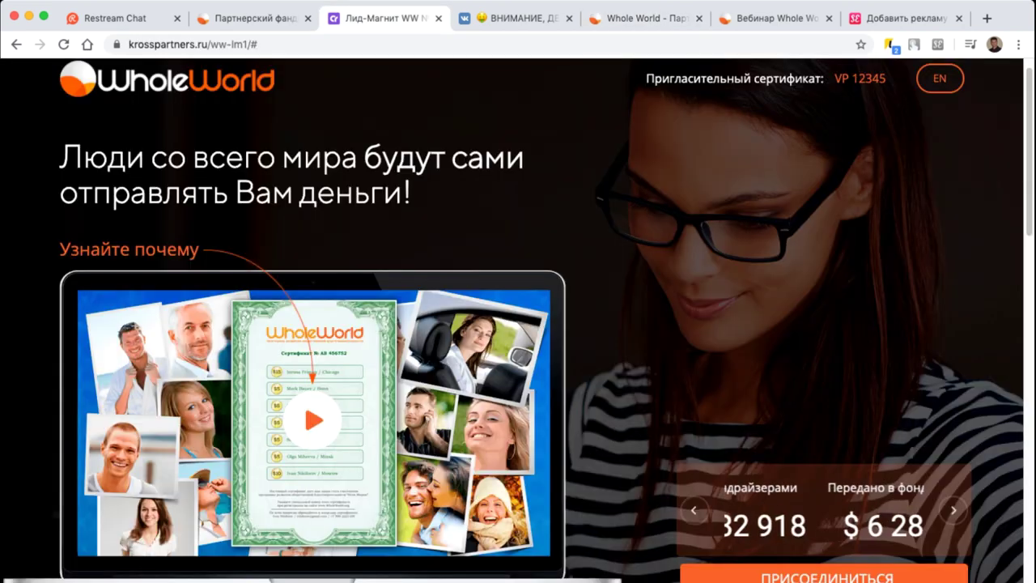
{"action": "left_click", "coordinate": [380, 18]}
{"action": "scroll", "coordinate": [518, 324], "scroll_direction": "down", "scroll_amount": 3}
{"action": "scroll", "coordinate": [518, 324], "scroll_direction": "up", "scroll_amount": 3}
{"action": "scroll", "coordinate": [518, 323], "scroll_direction": "down", "scroll_amount": 1}
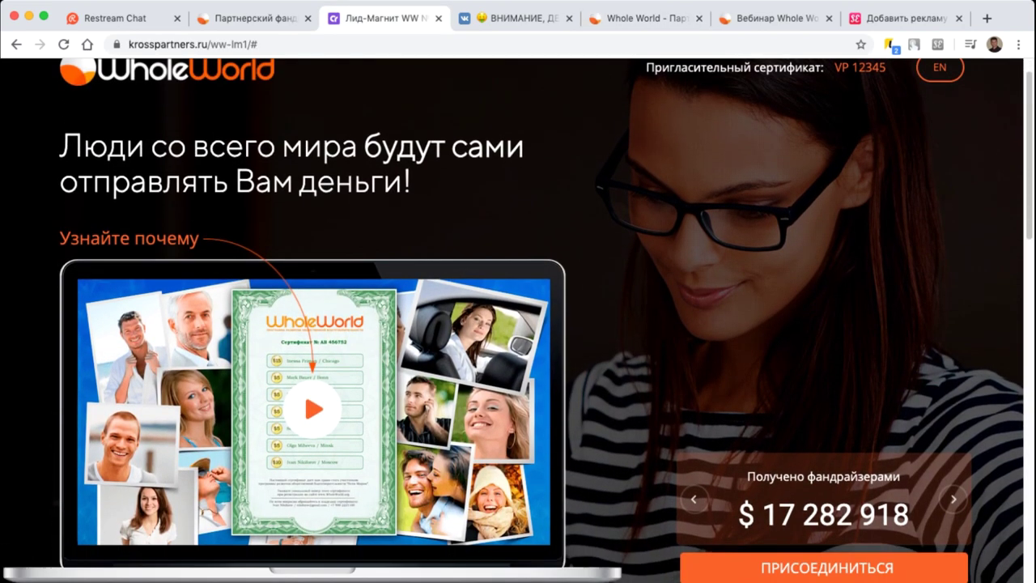
{"action": "scroll", "coordinate": [518, 324], "scroll_direction": "up", "scroll_amount": 1}
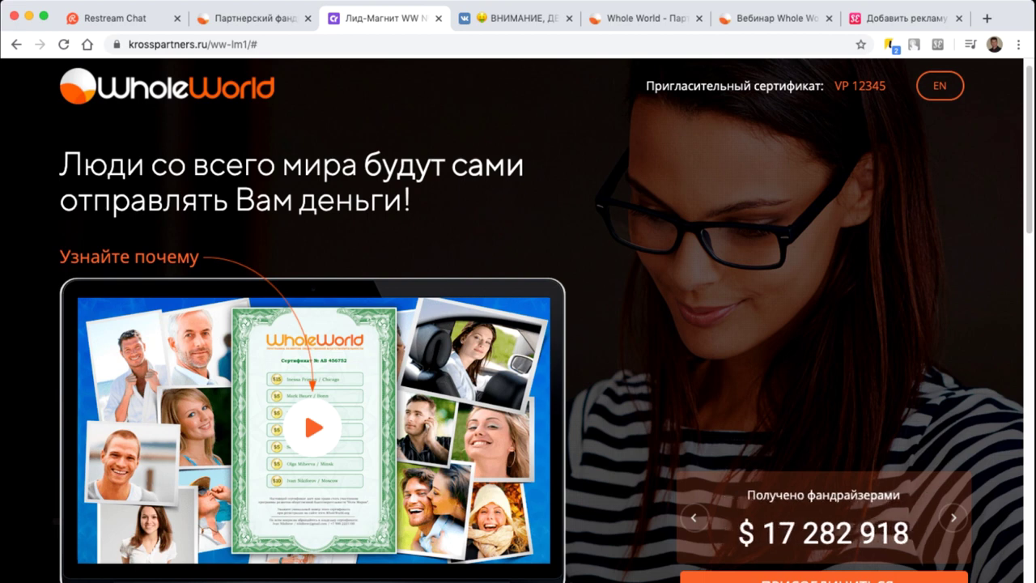
Examine the opening section of the krosspartners.ru lead magnet, including its video, the rotating project counters and the «Присоединиться» call to action
{"action": "scroll", "coordinate": [519, 321], "scroll_direction": "down", "scroll_amount": 2}
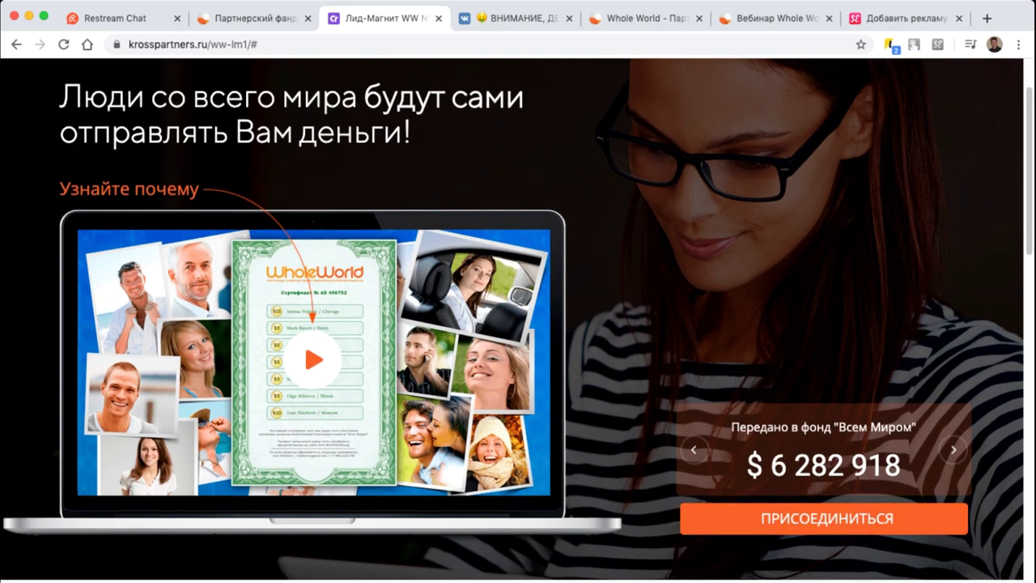
{"action": "scroll", "coordinate": [518, 321], "scroll_direction": "up", "scroll_amount": 2}
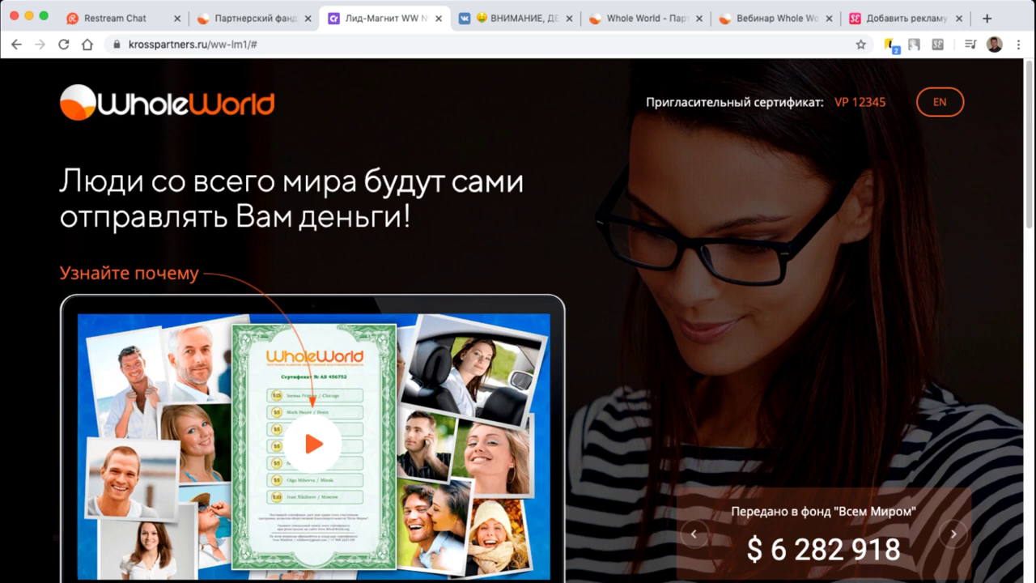
{"action": "scroll", "coordinate": [518, 321], "scroll_direction": "down", "scroll_amount": 2}
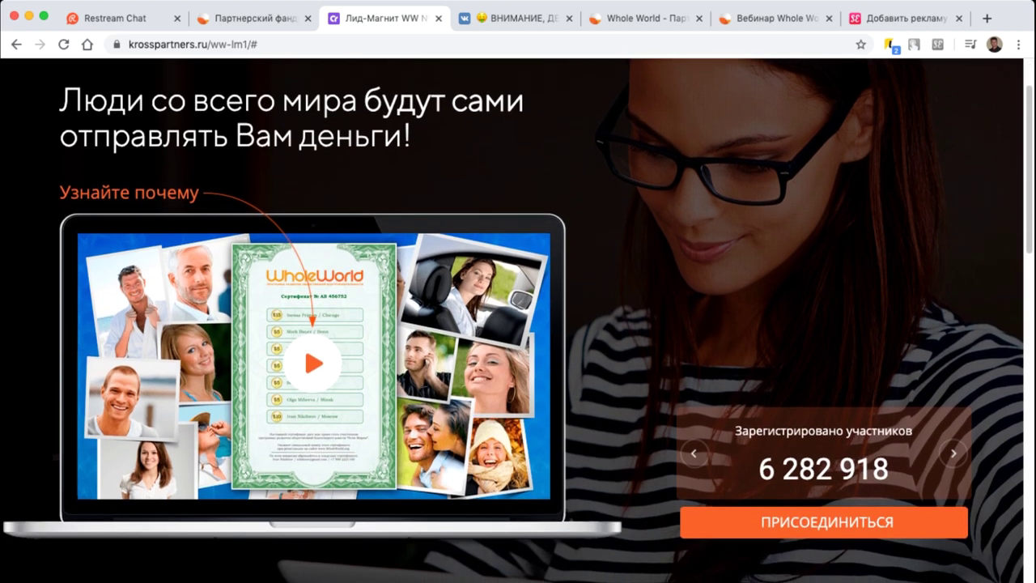
{"action": "scroll", "coordinate": [518, 320], "scroll_direction": "up", "scroll_amount": 2}
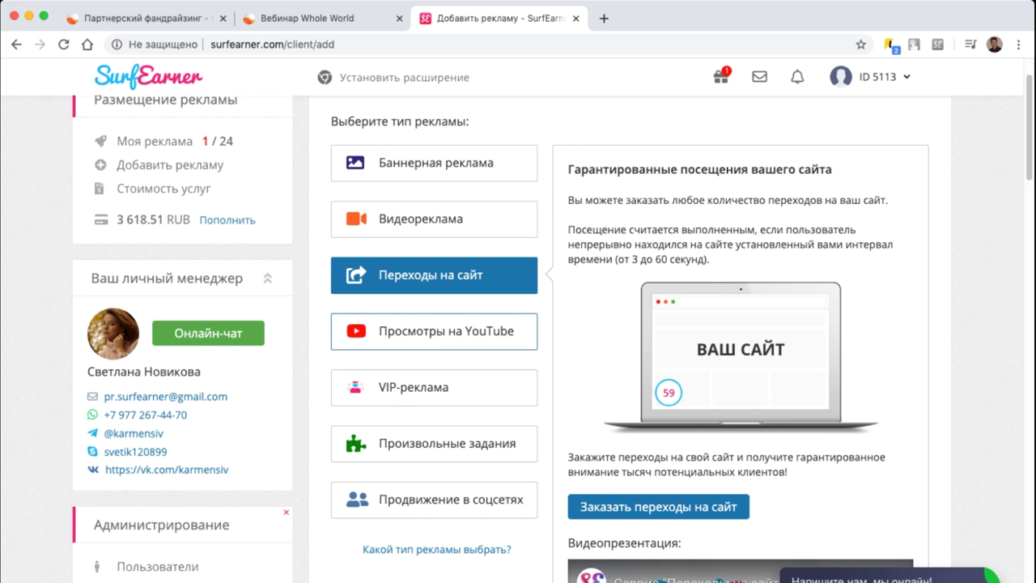
Select the «Произвольные задания» ad type in SurfEarner and read its description through to the minimum budget and ordering contacts
{"action": "left_click", "coordinate": [434, 443]}
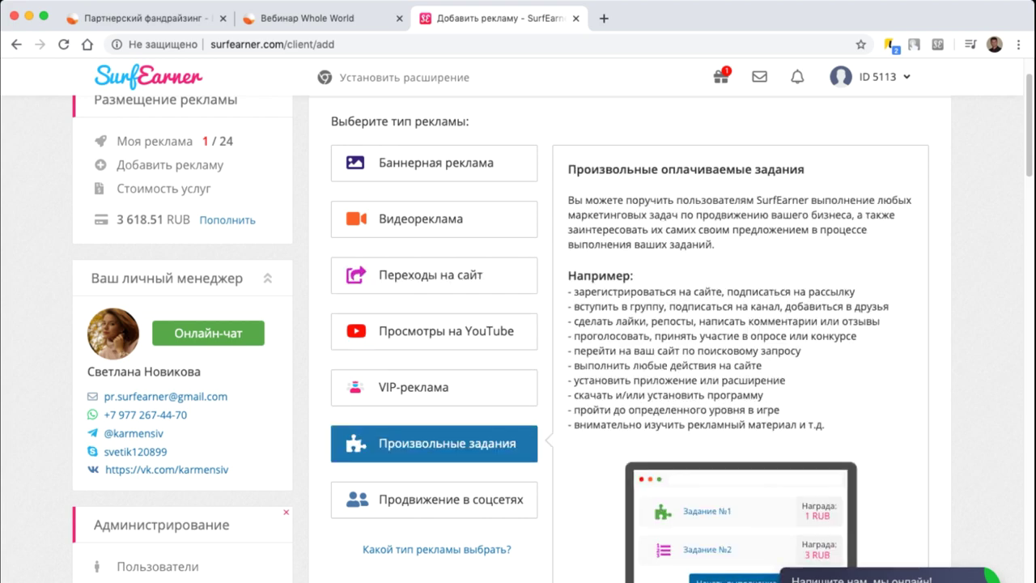
{"action": "scroll", "coordinate": [519, 340], "scroll_direction": "down", "scroll_amount": 3}
{"action": "scroll", "coordinate": [518, 340], "scroll_direction": "up", "scroll_amount": 2}
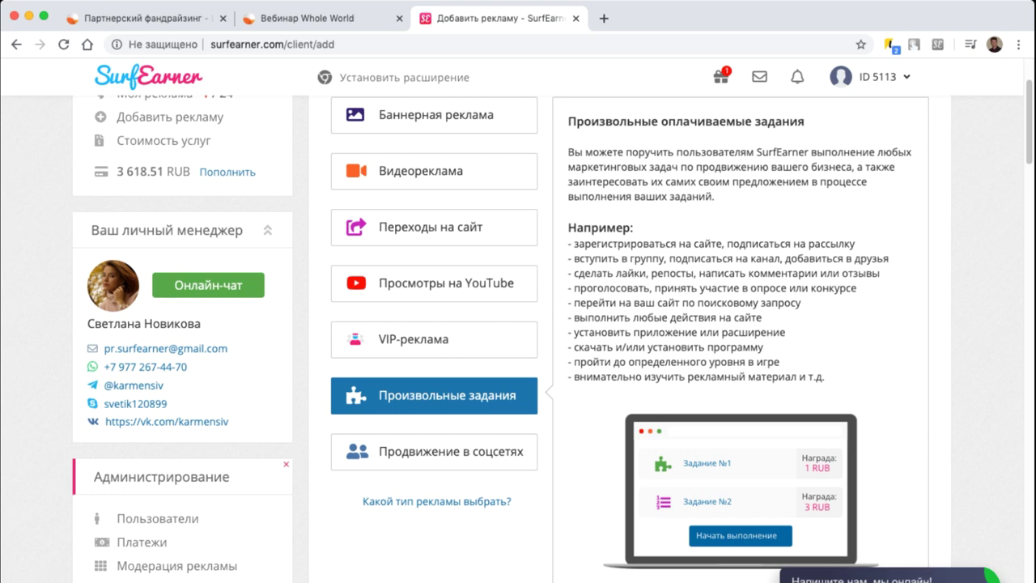
{"action": "scroll", "coordinate": [518, 324], "scroll_direction": "down", "scroll_amount": 4}
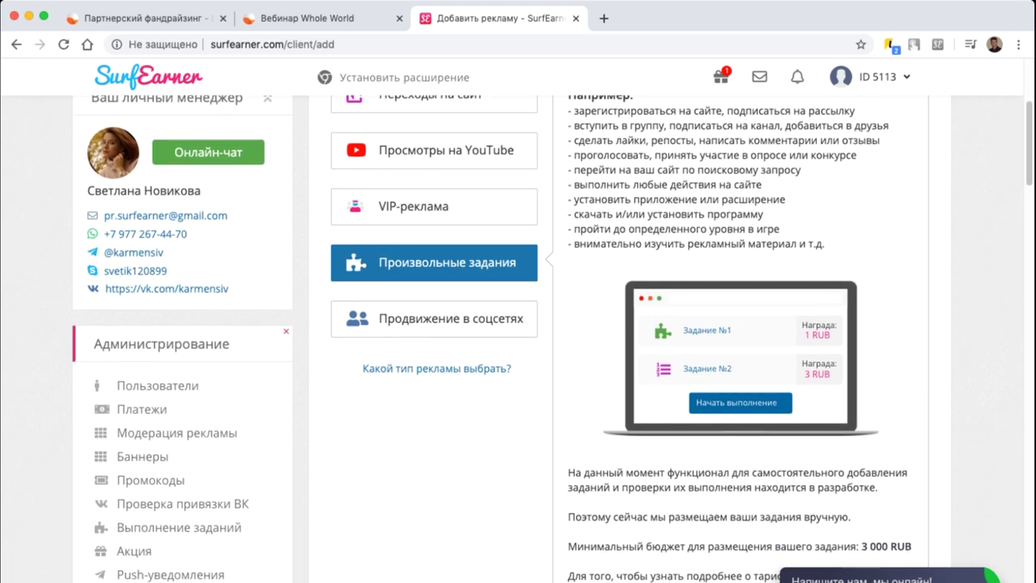
{"action": "scroll", "coordinate": [518, 323], "scroll_direction": "down", "scroll_amount": 1}
{"action": "scroll", "coordinate": [518, 324], "scroll_direction": "down", "scroll_amount": 2}
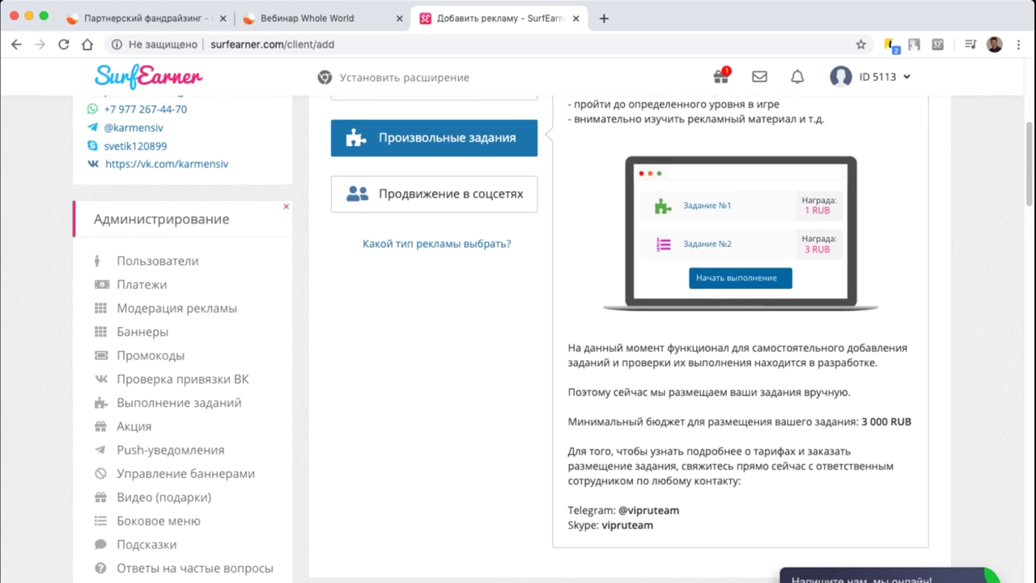
{"action": "scroll", "coordinate": [519, 324], "scroll_direction": "up", "scroll_amount": 1}
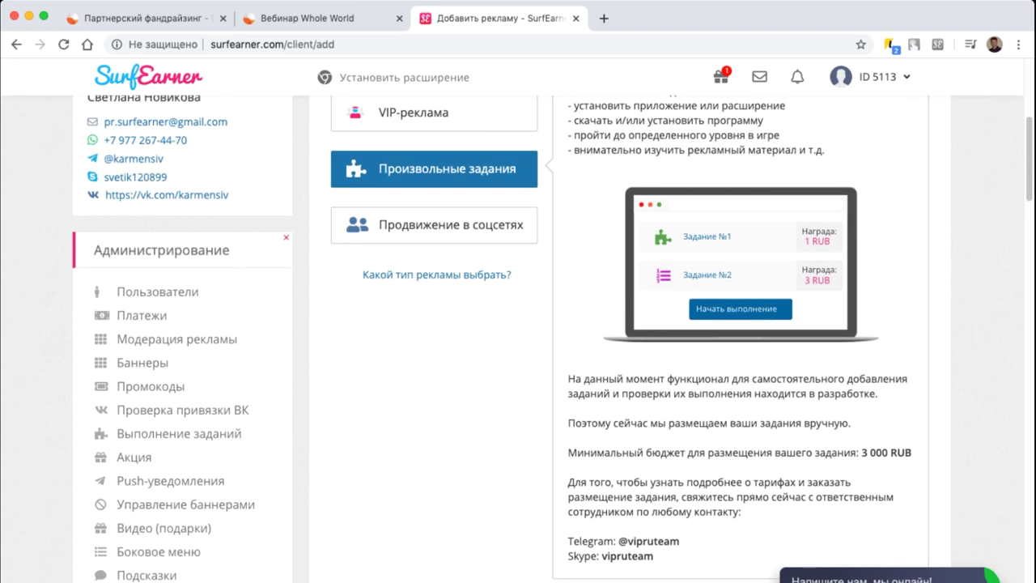
Review the list of example paid tasks together with the manual placement conditions for «Произвольные задания»
{"action": "scroll", "coordinate": [518, 323], "scroll_direction": "up", "scroll_amount": 5}
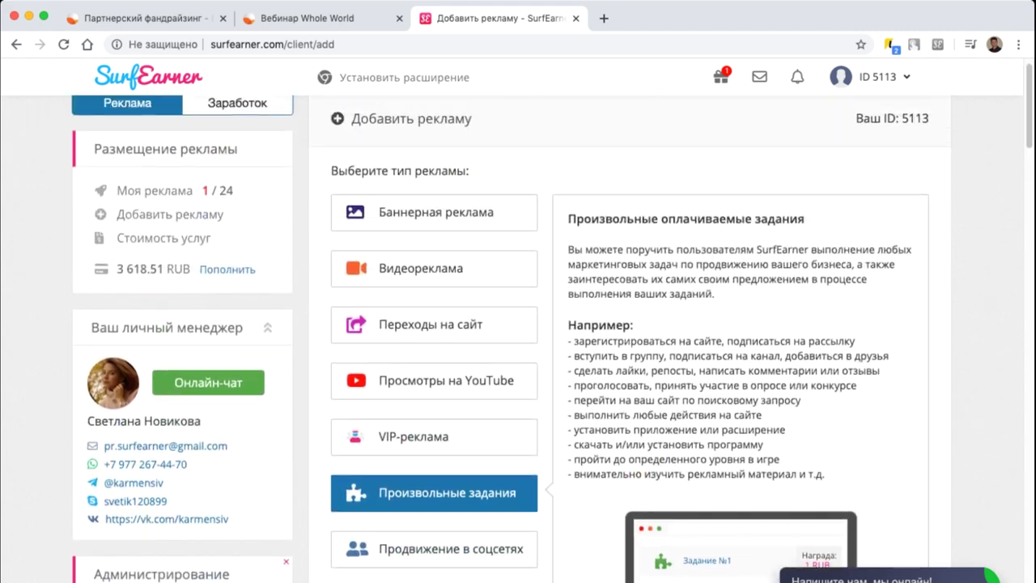
{"action": "scroll", "coordinate": [518, 324], "scroll_direction": "down", "scroll_amount": 1}
{"action": "scroll", "coordinate": [518, 324], "scroll_direction": "down", "scroll_amount": 4}
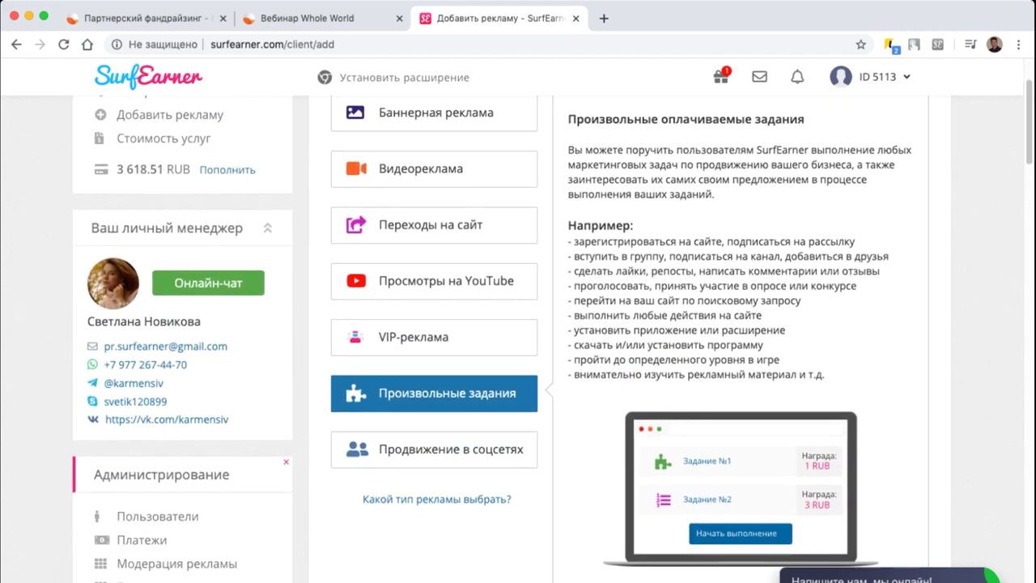
{"action": "scroll", "coordinate": [519, 324], "scroll_direction": "down", "scroll_amount": 2}
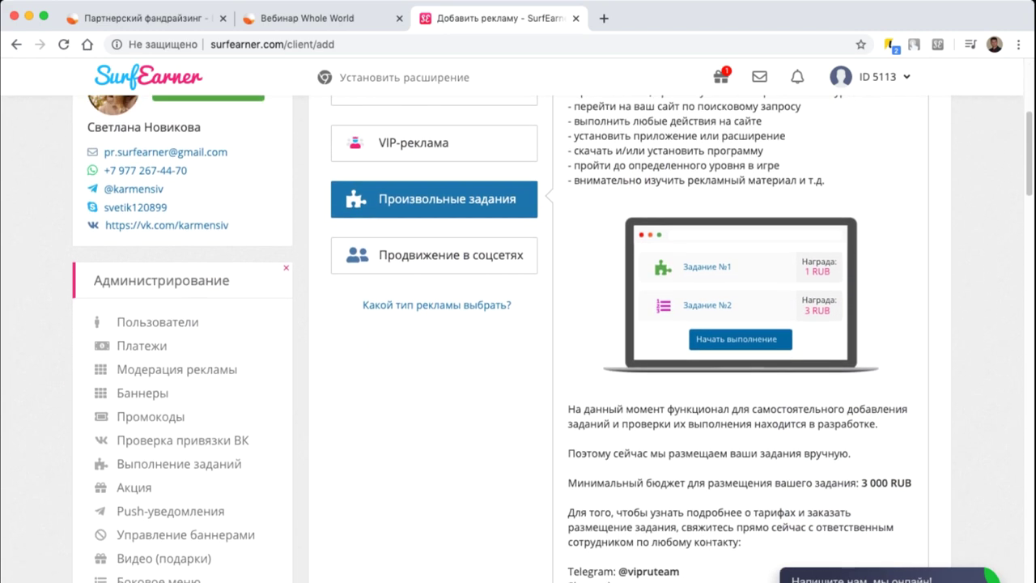
{"action": "scroll", "coordinate": [519, 324], "scroll_direction": "up", "scroll_amount": 1}
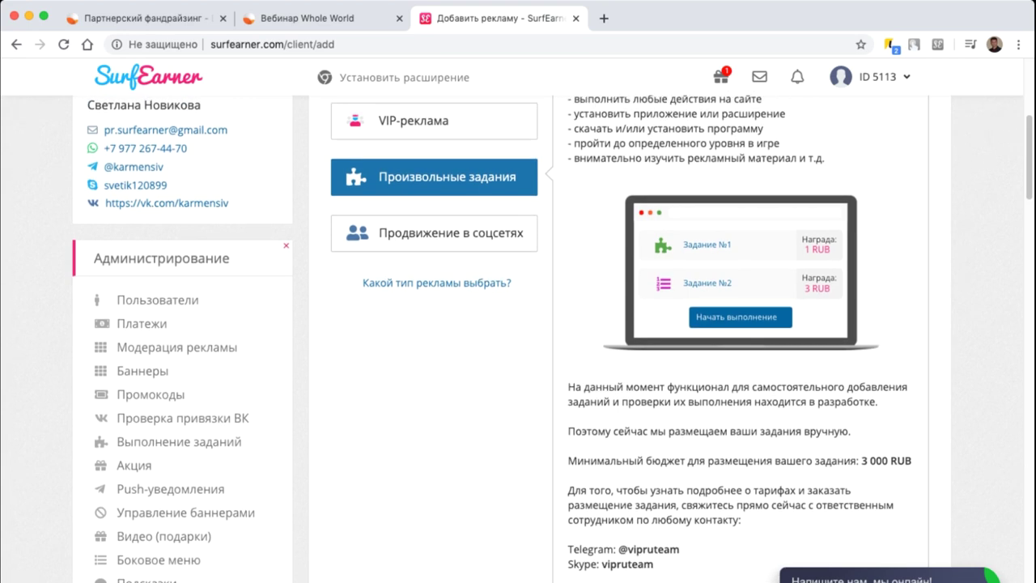
{"action": "scroll", "coordinate": [518, 324], "scroll_direction": "up", "scroll_amount": 8}
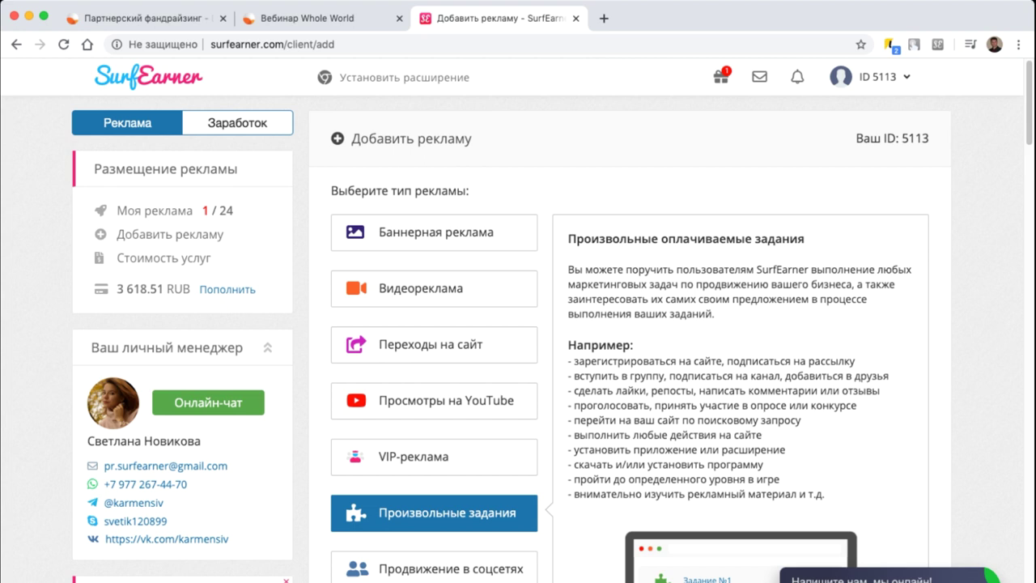
Go over the custom task examples and the sample reward illustration once more, and switch to the «Вебинар Whole World» page
{"action": "scroll", "coordinate": [552, 340], "scroll_direction": "down", "scroll_amount": 1}
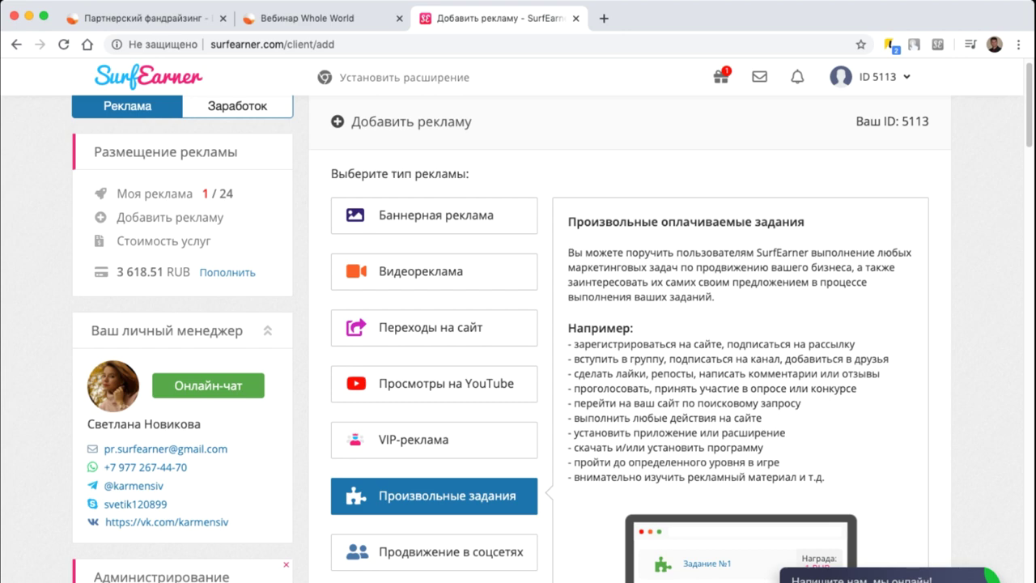
{"action": "scroll", "coordinate": [511, 341], "scroll_direction": "down", "scroll_amount": 2}
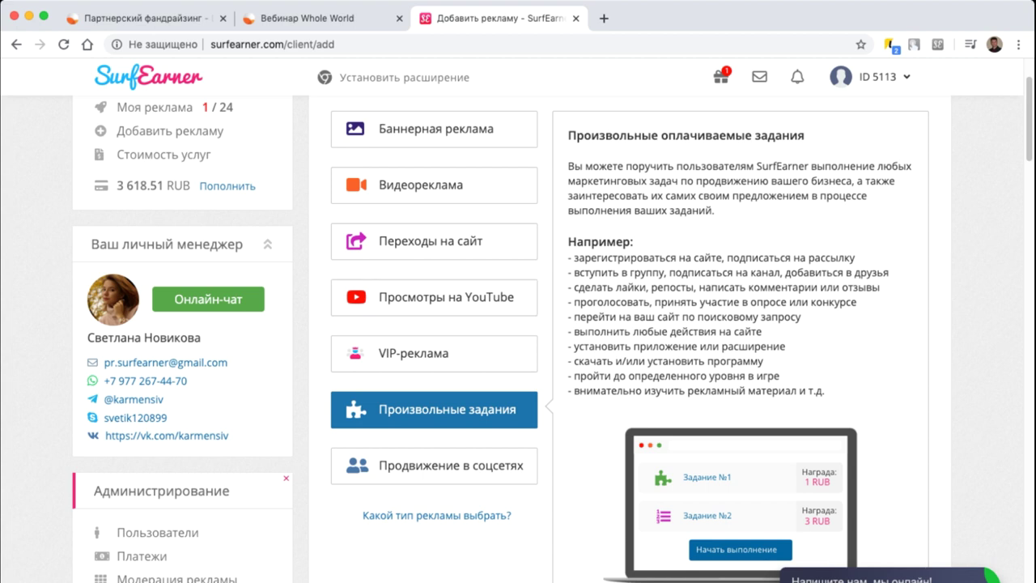
{"action": "scroll", "coordinate": [519, 324], "scroll_direction": "down", "scroll_amount": 2}
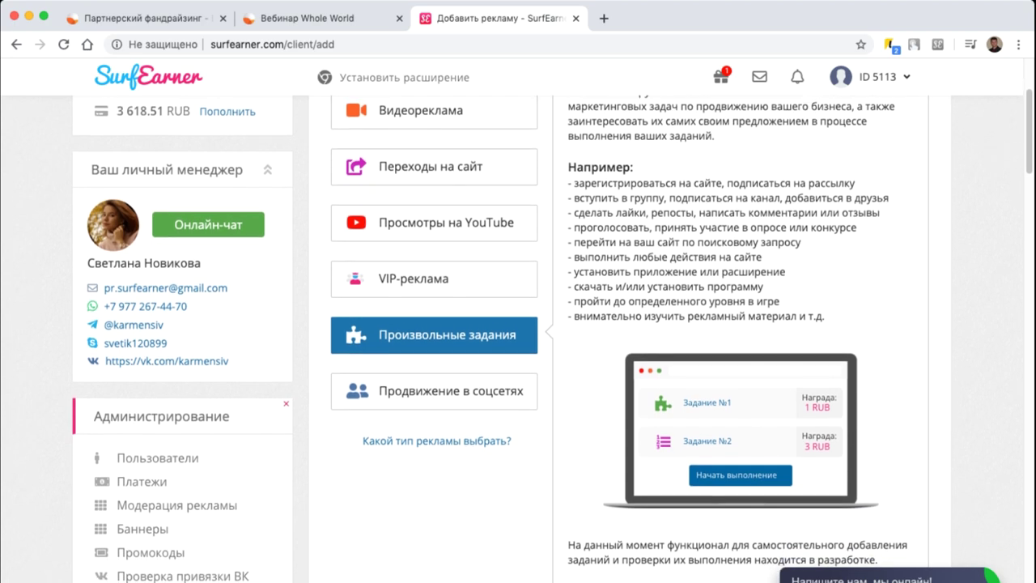
{"action": "scroll", "coordinate": [518, 323], "scroll_direction": "up", "scroll_amount": 3}
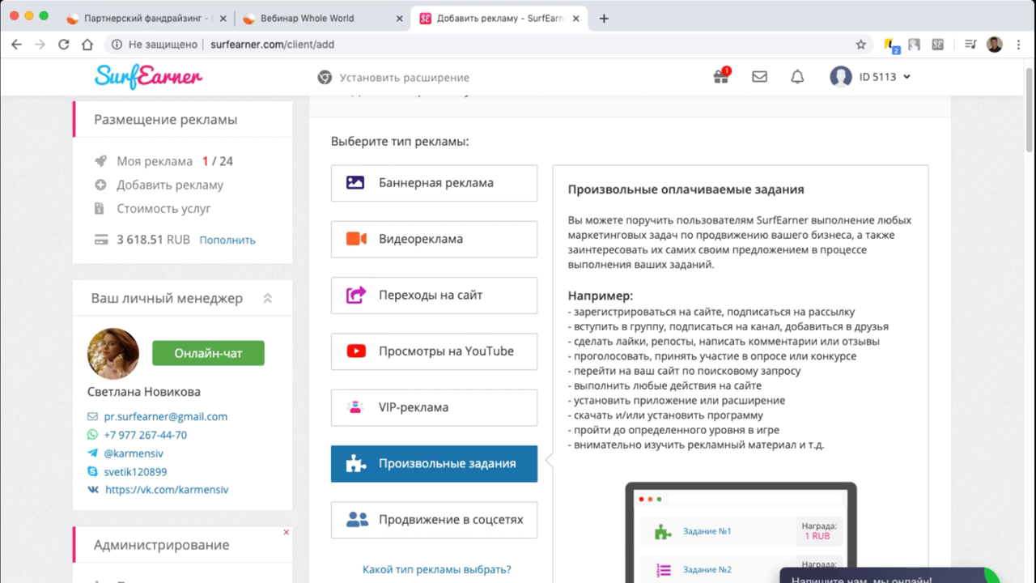
{"action": "key", "text": "ctrl+shift+Tab"}
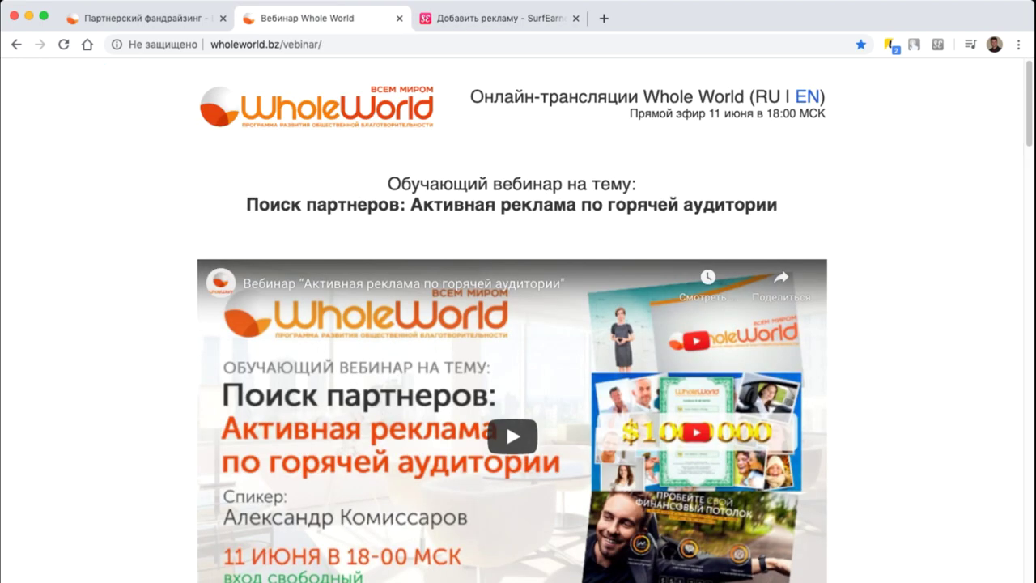